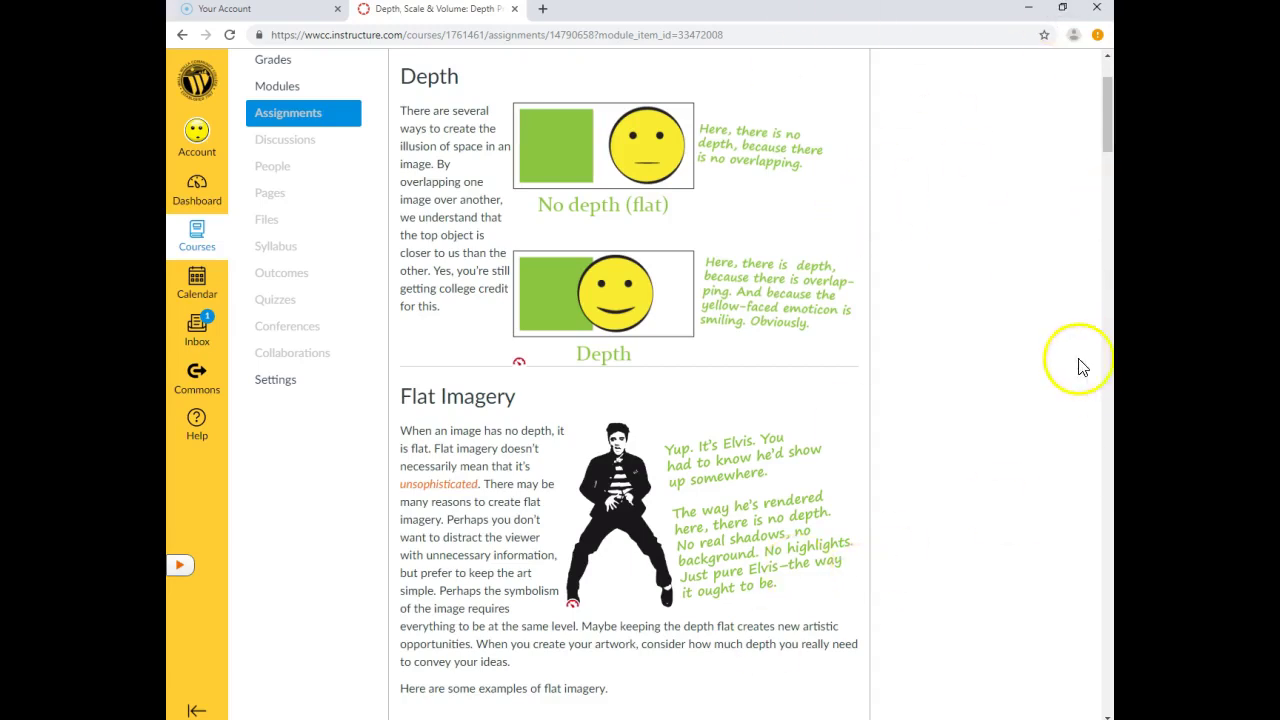
# - Search the Start menu for 'illu' and launch Adobe Illustrator CC 2018 to its Get Started screen
pyautogui.press('super')
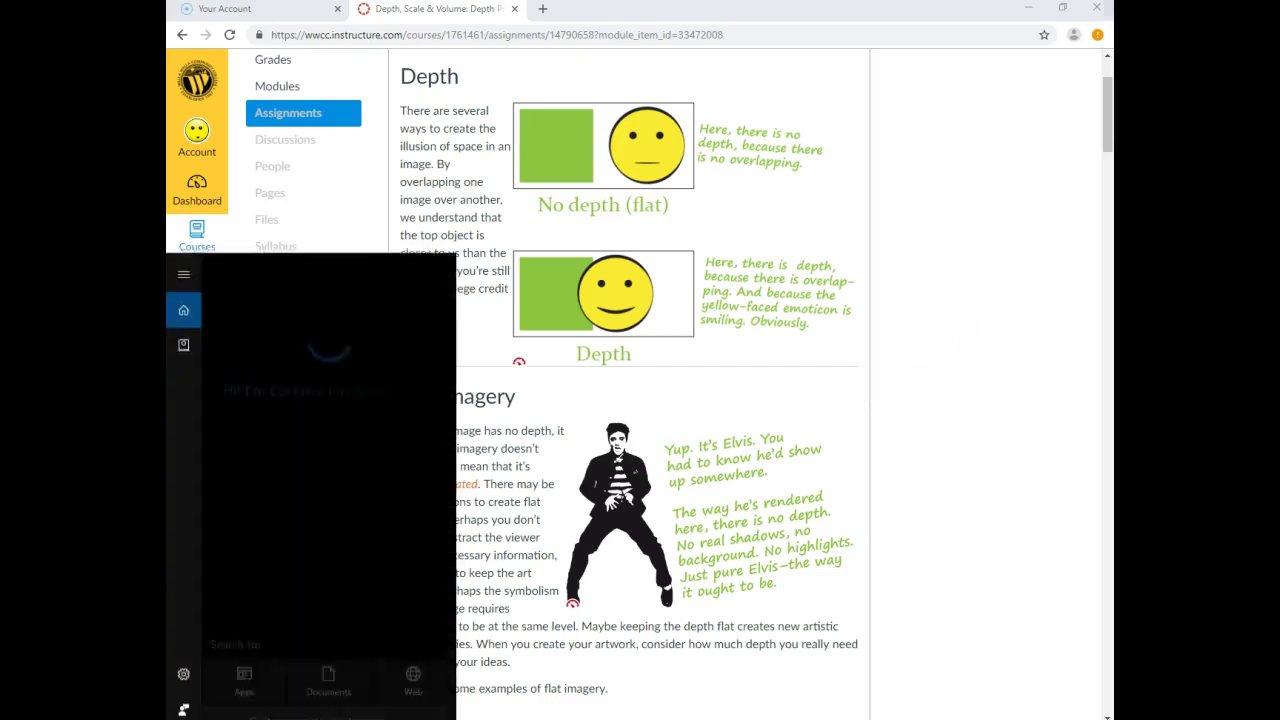
pyautogui.write('illu')
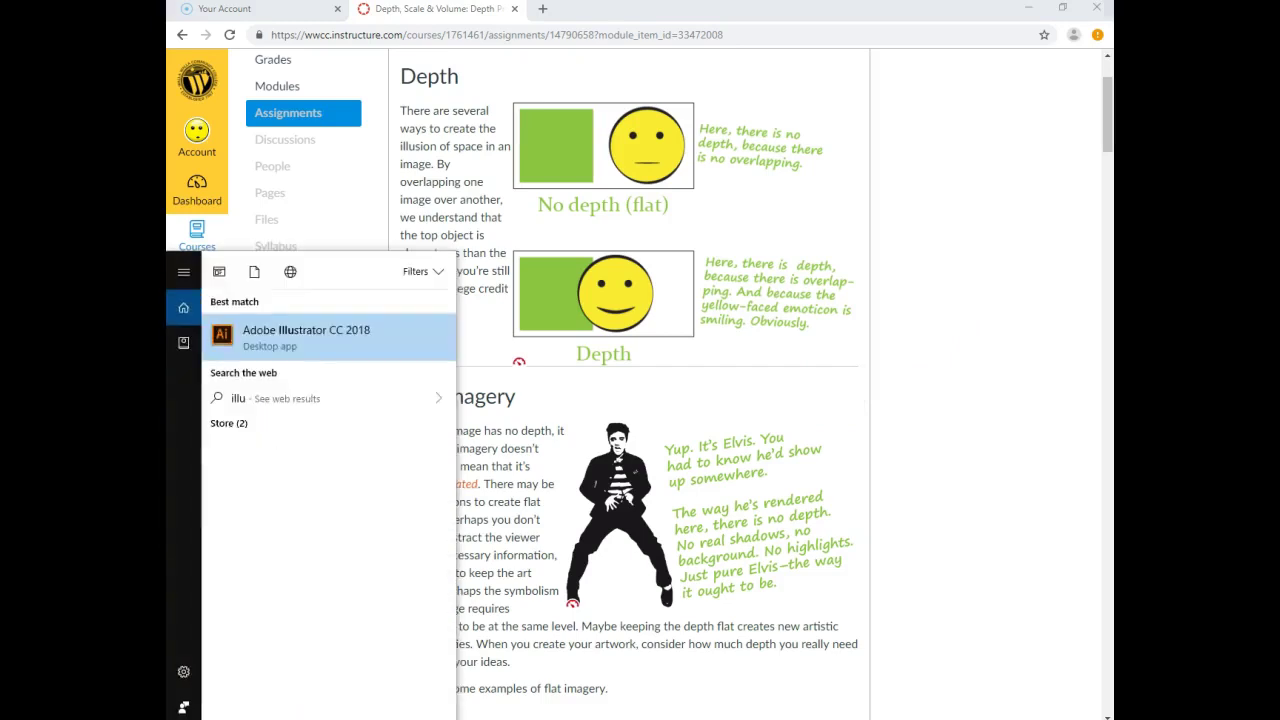
pyautogui.press('Return')
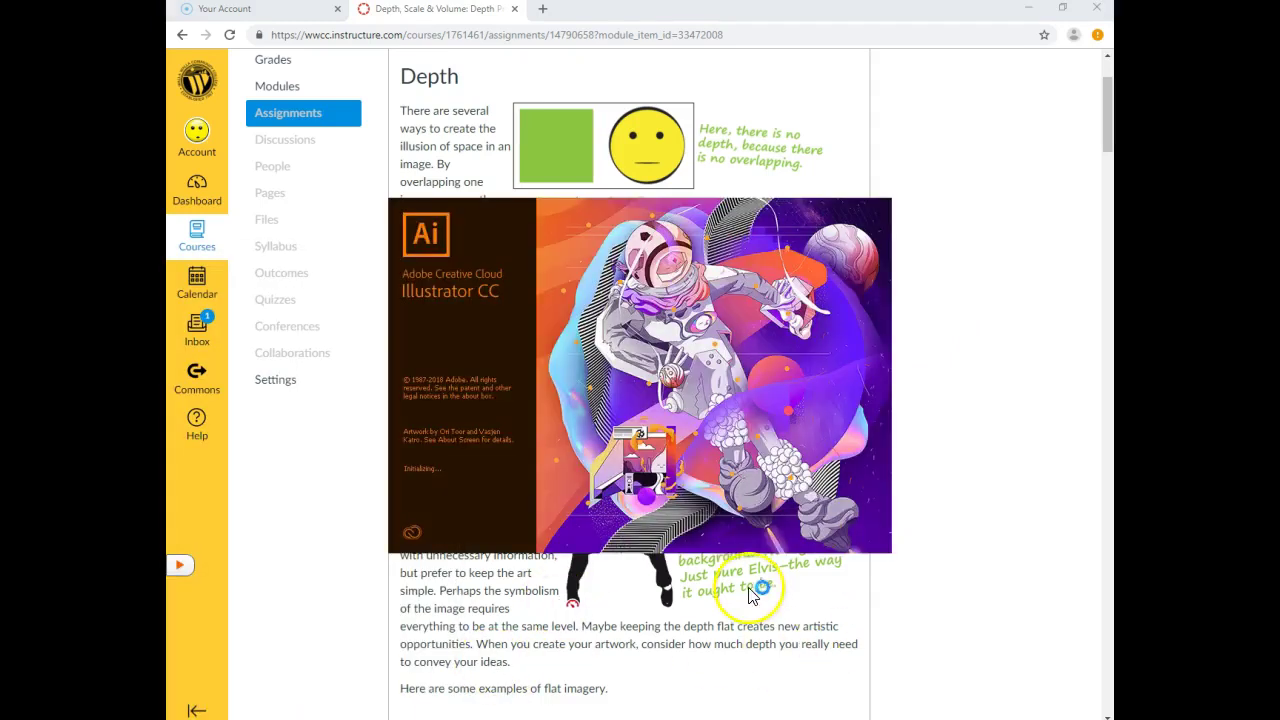
pyautogui.click(1040, 512)
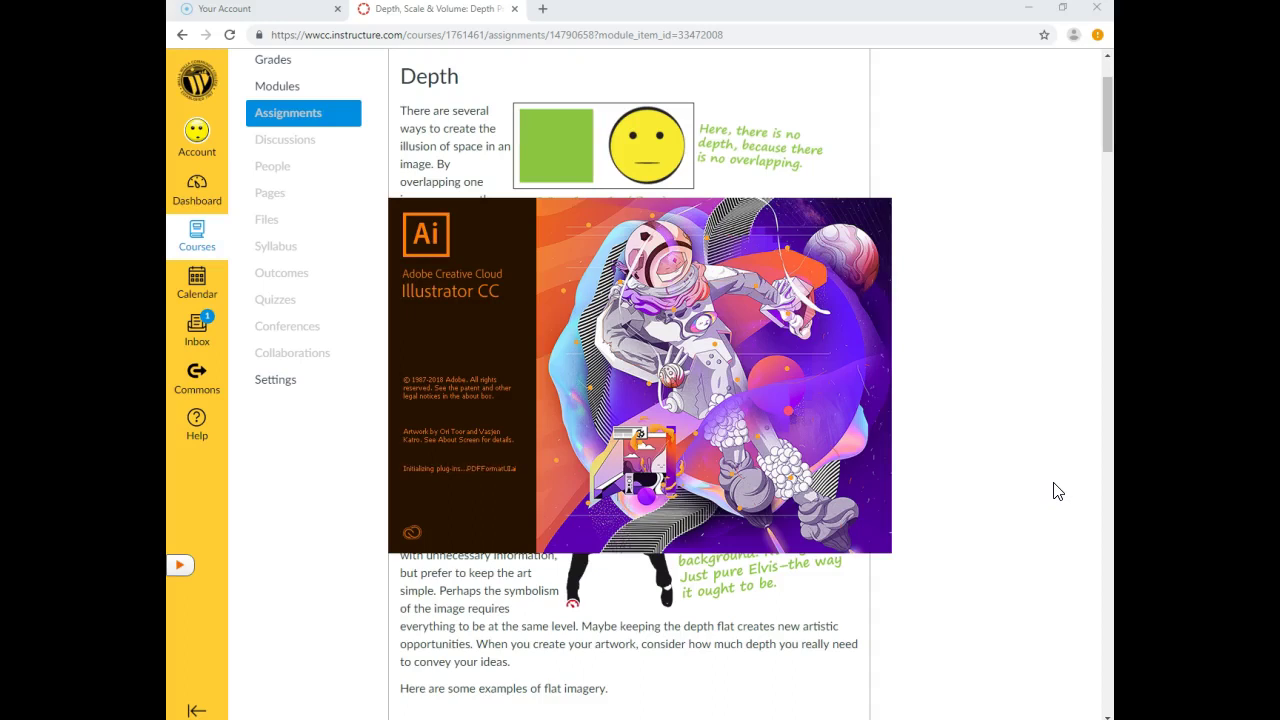
pyautogui.click(1055, 461)
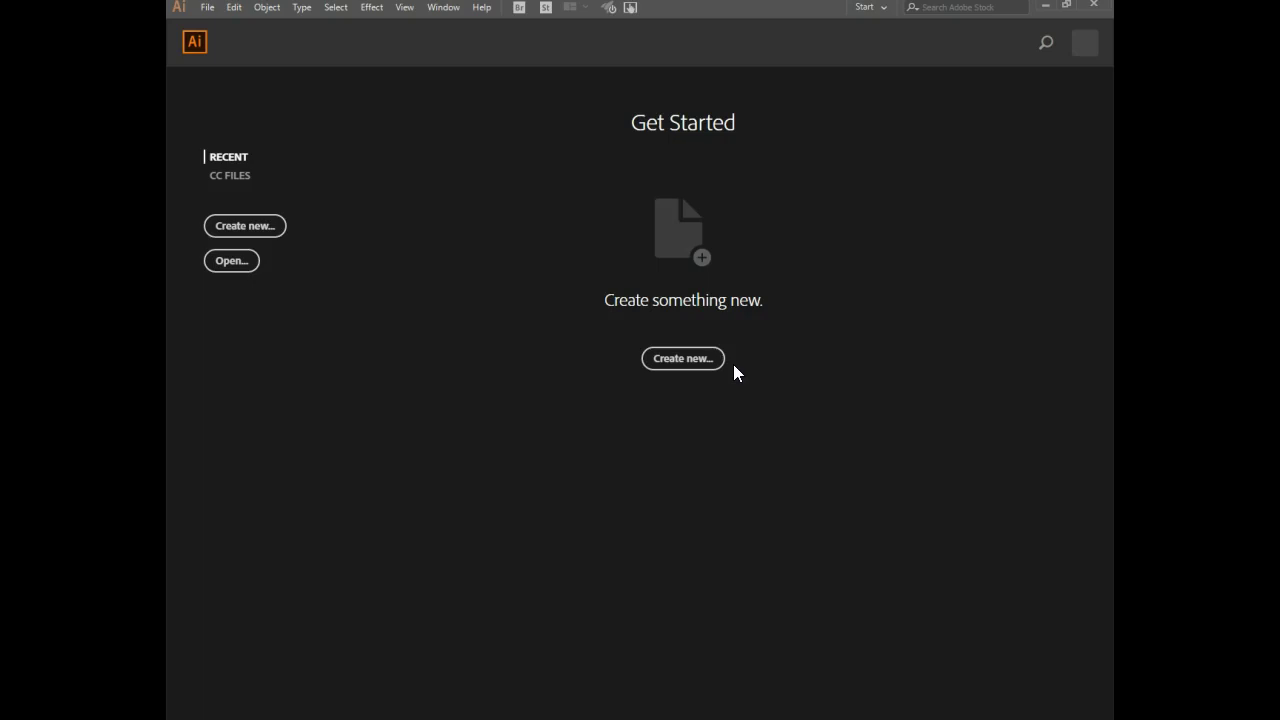
# - Create a blank Letter print document (612 × 792 pt, CMYK), keeping the current workspace
pyautogui.click(252, 228)
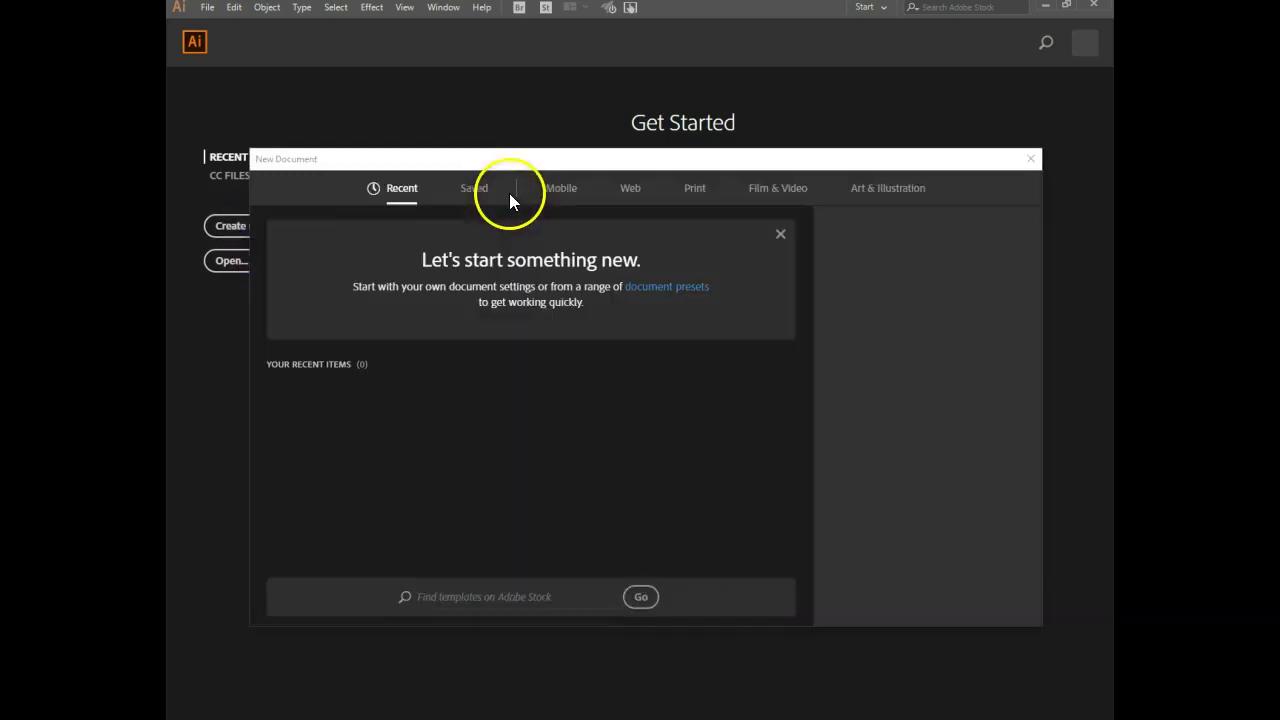
pyautogui.click(690, 189)
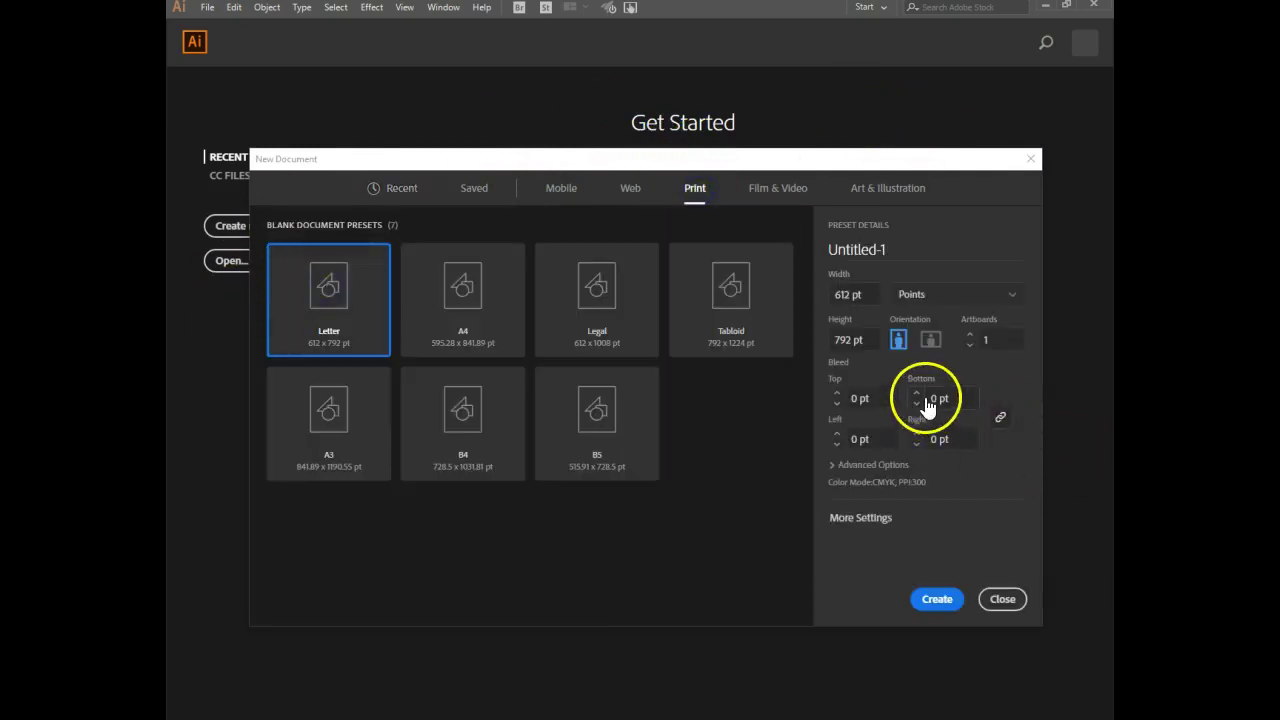
pyautogui.click(937, 603)
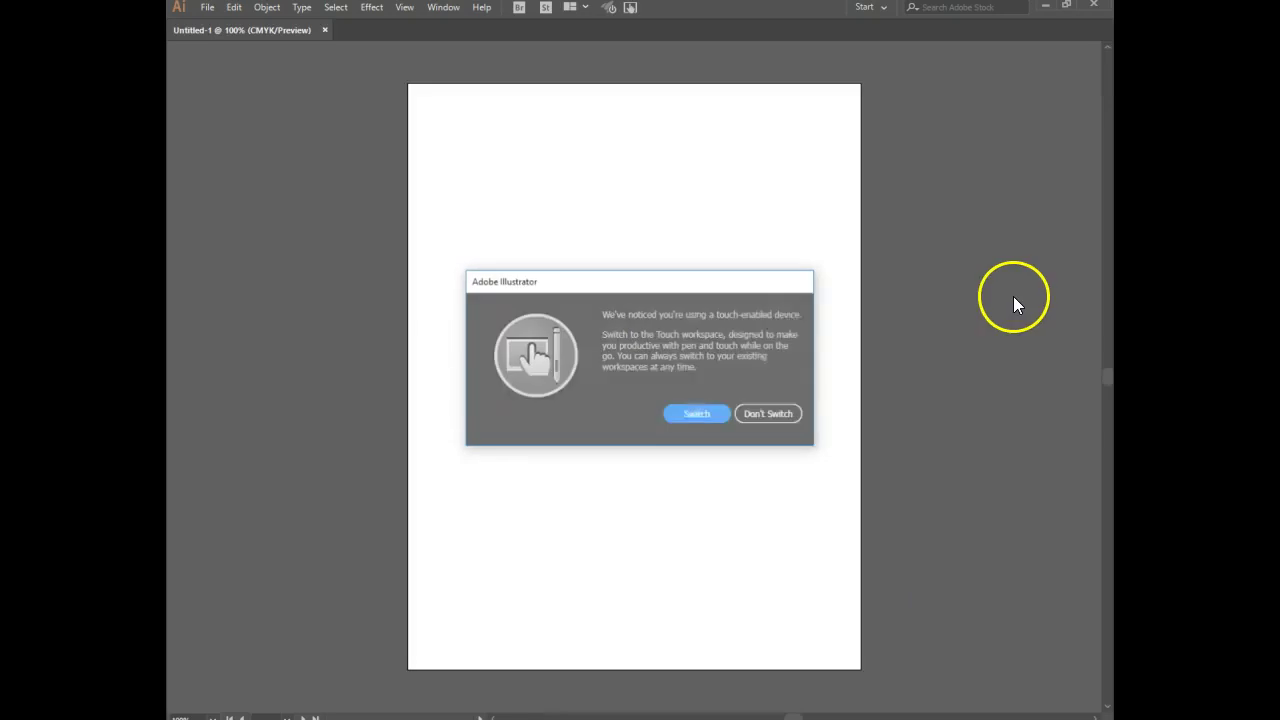
pyautogui.click(769, 413)
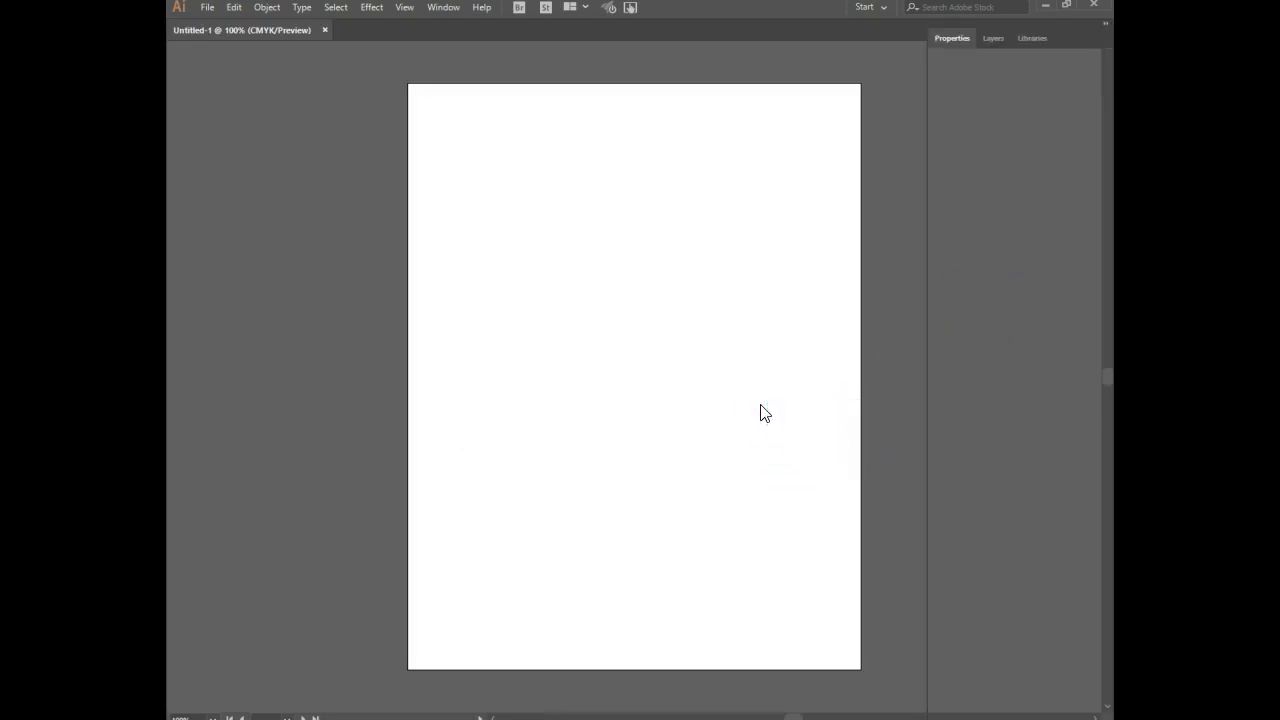
pyautogui.click(816, 544)
# - Draw a square near the artboard's upper left with the Rectangle tool and fill it red
pyautogui.click(640, 230)
pyautogui.moveTo(640, 230); pyautogui.dragTo(583, 225)
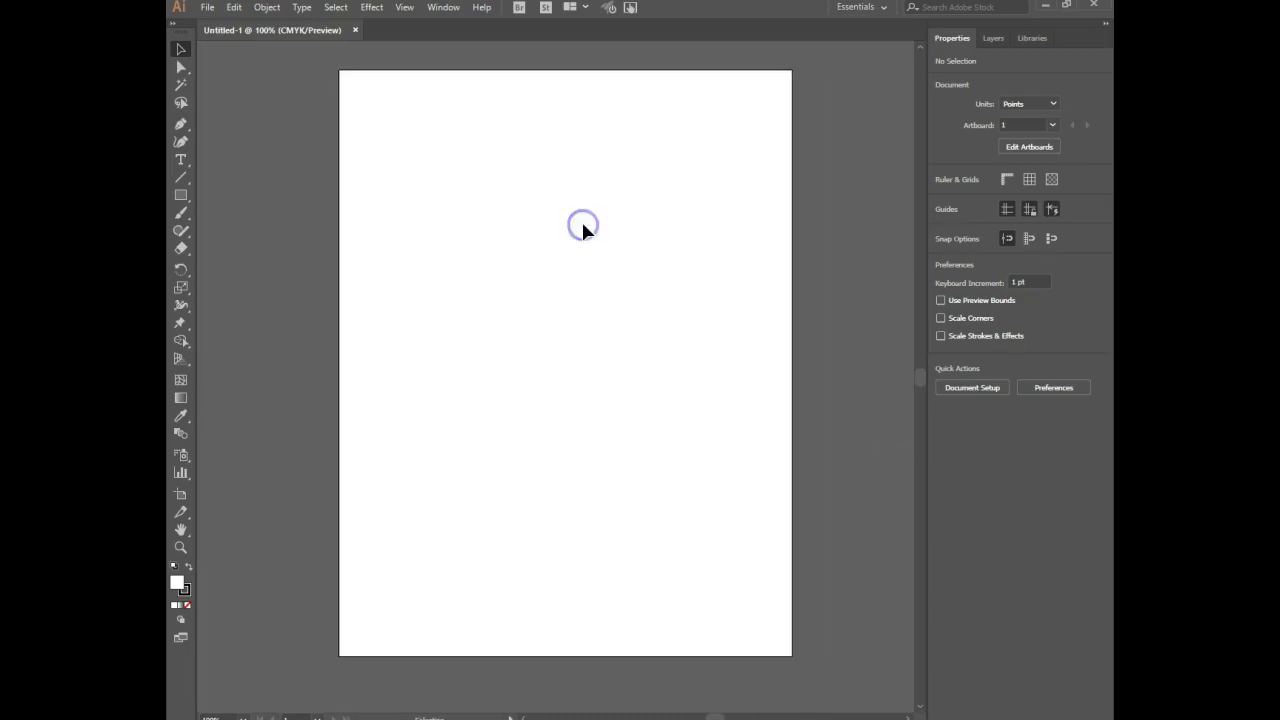
pyautogui.click(579, 229)
pyautogui.click(190, 196)
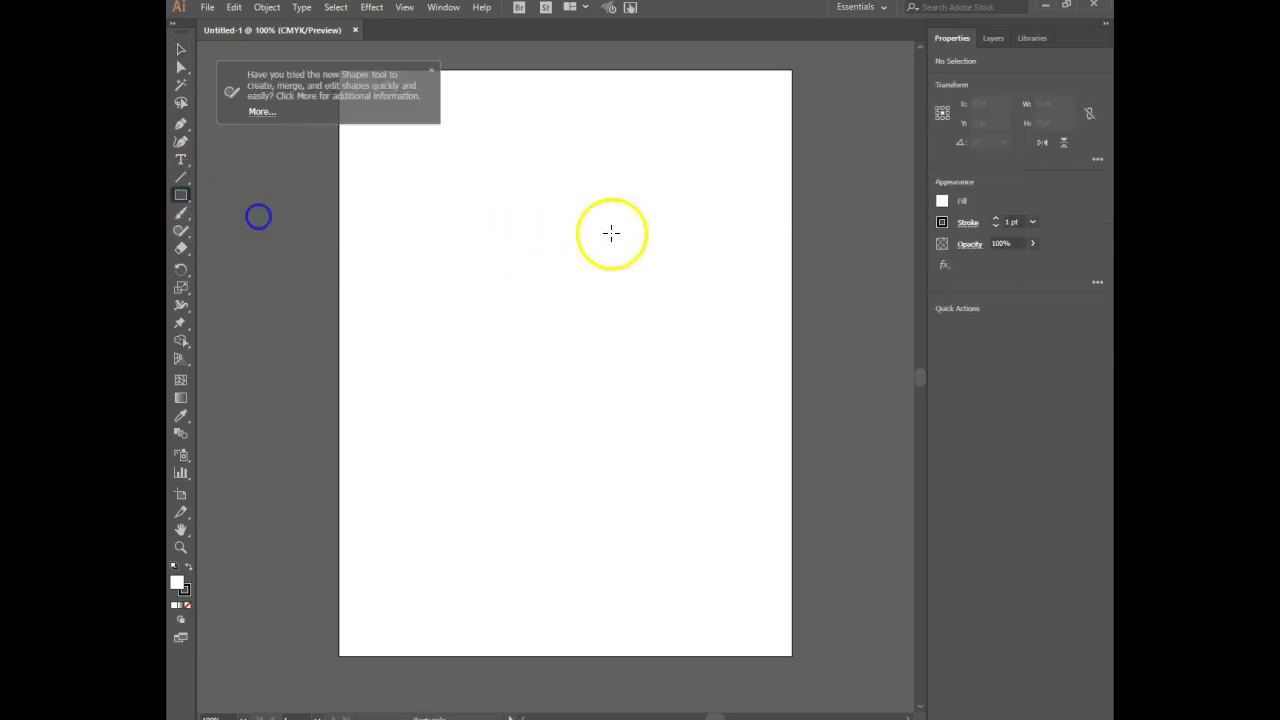
pyautogui.moveTo(411, 174); pyautogui.dragTo(519, 280)
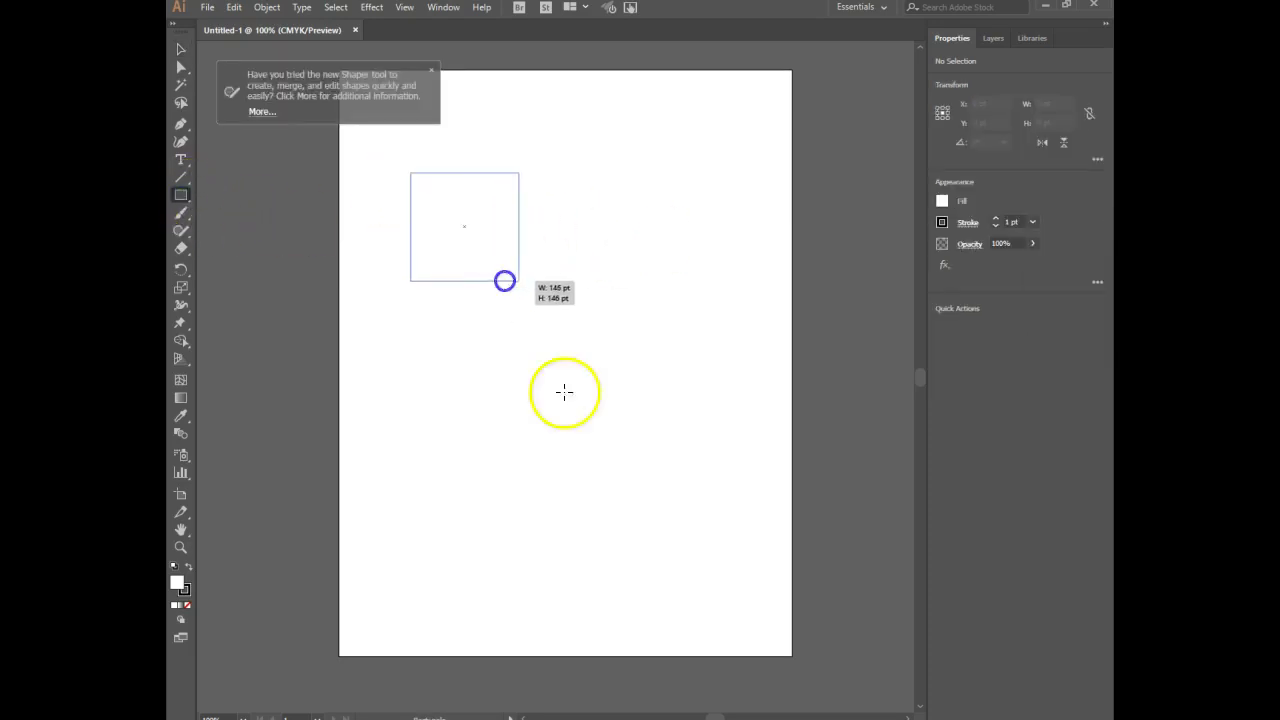
pyautogui.click(941, 204)
pyautogui.click(824, 257)
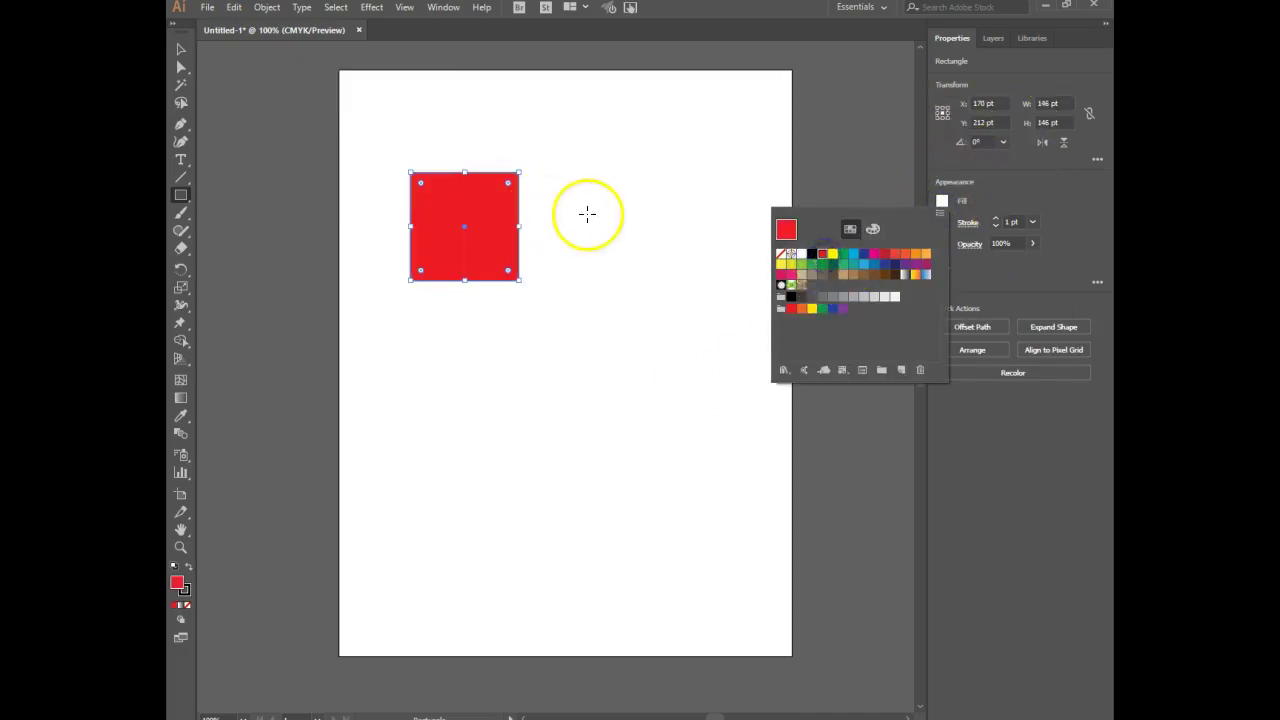
# - Draw a circle to the right of the square with the Ellipse tool
pyautogui.click(181, 196)
pyautogui.click(181, 196)
pyautogui.click(233, 232)
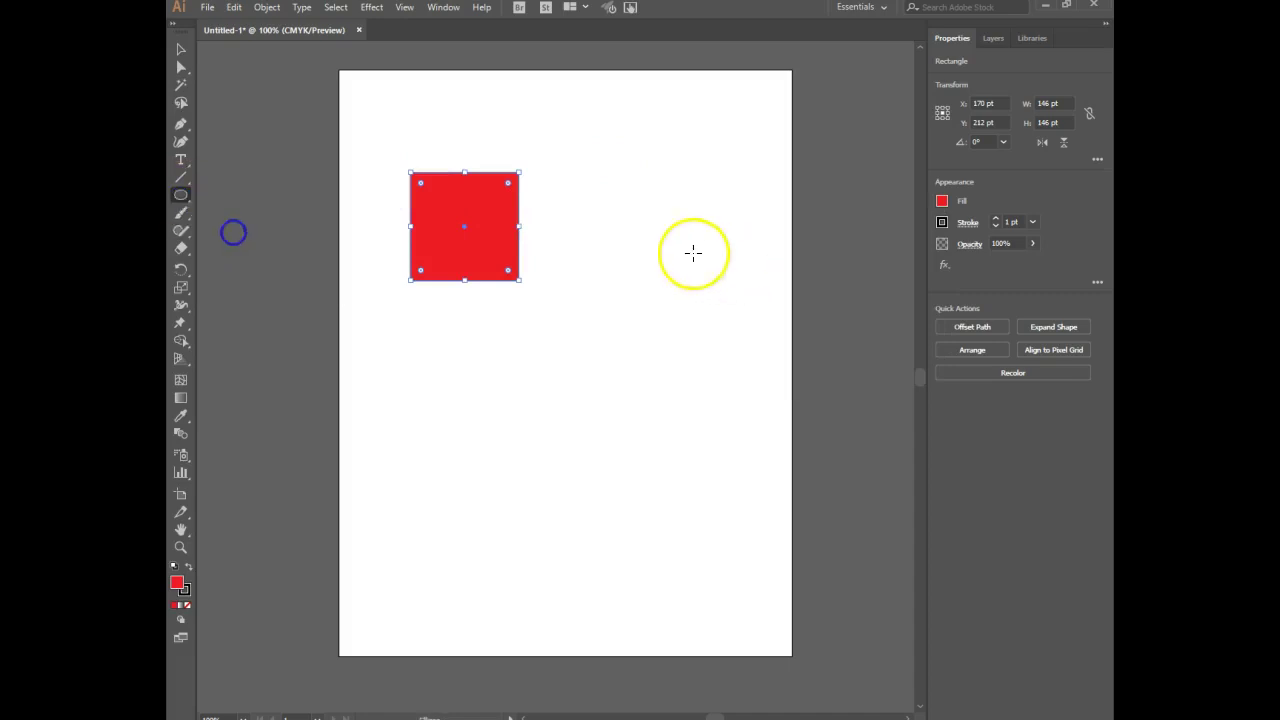
pyautogui.moveTo(575, 174); pyautogui.dragTo(685, 283)
pyautogui.click(181, 49)
pyautogui.click(594, 110)
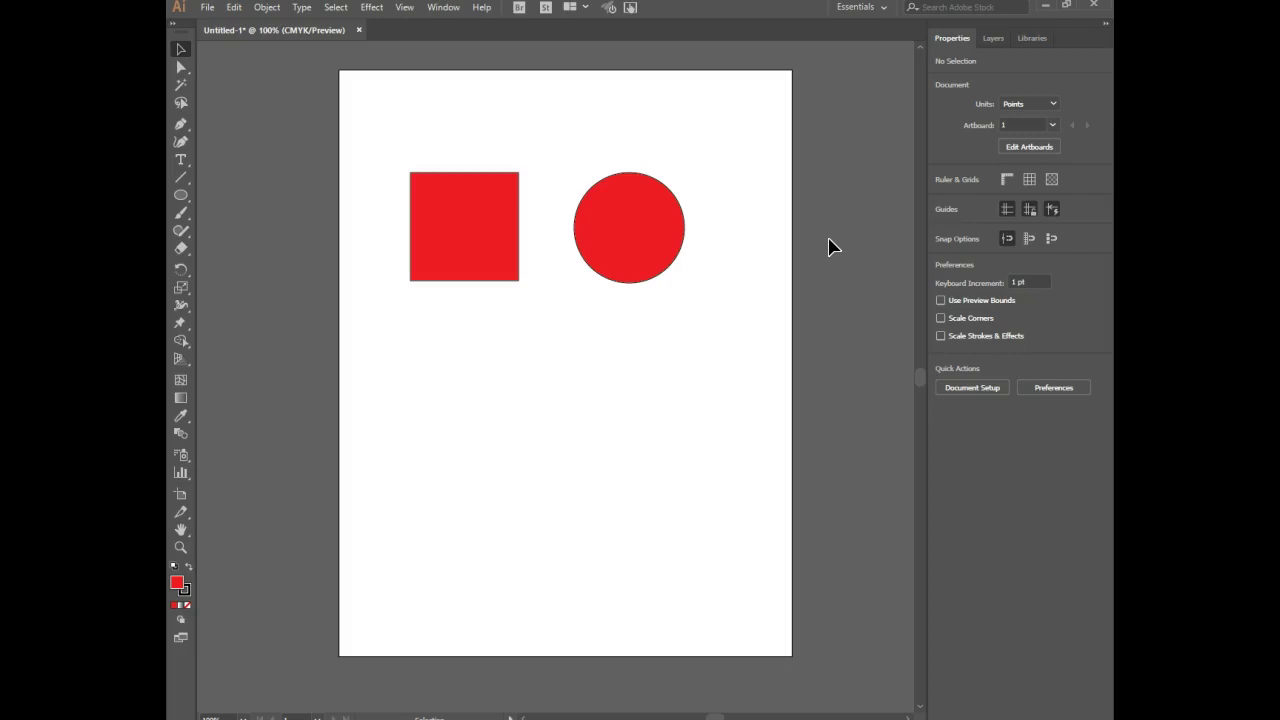
# - Slide the circle left onto the square and raise both shapes' stroke weight two steps
pyautogui.moveTo(615, 249); pyautogui.dragTo(550, 256)
pyautogui.click(652, 425)
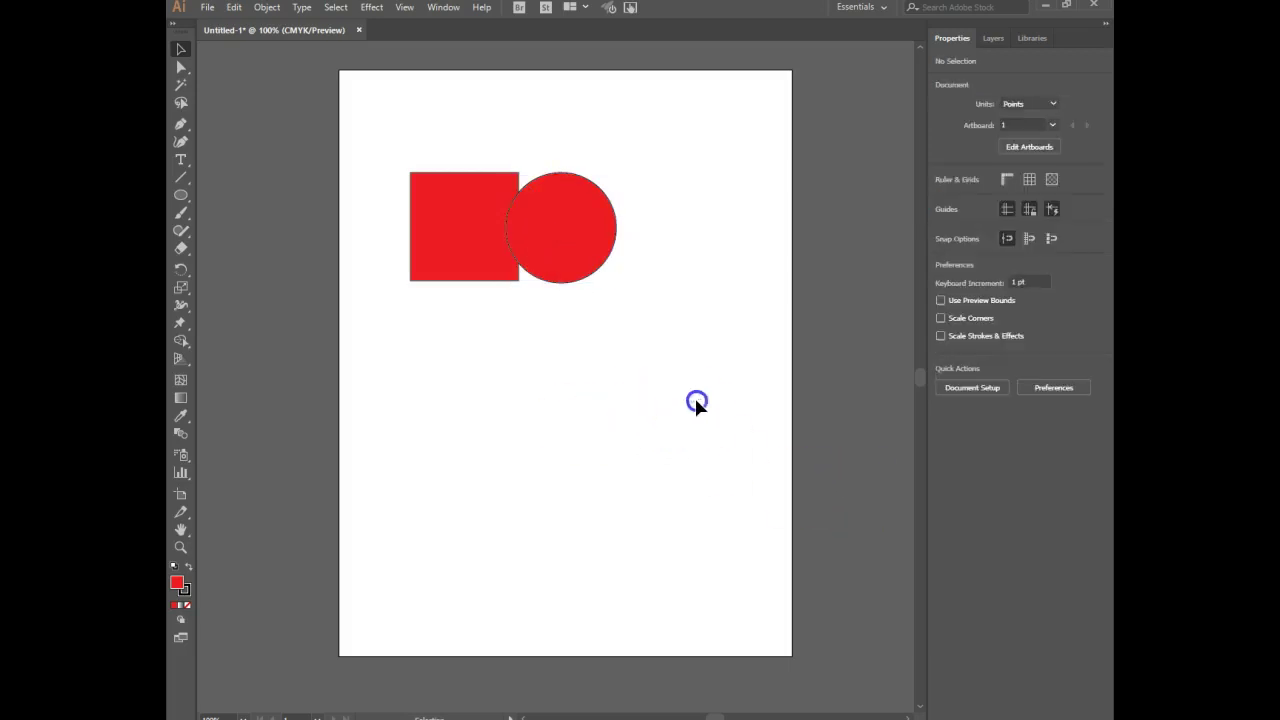
pyautogui.moveTo(697, 403); pyautogui.dragTo(448, 218)
pyautogui.click(996, 218)
pyautogui.click(996, 218)
pyautogui.click(624, 377)
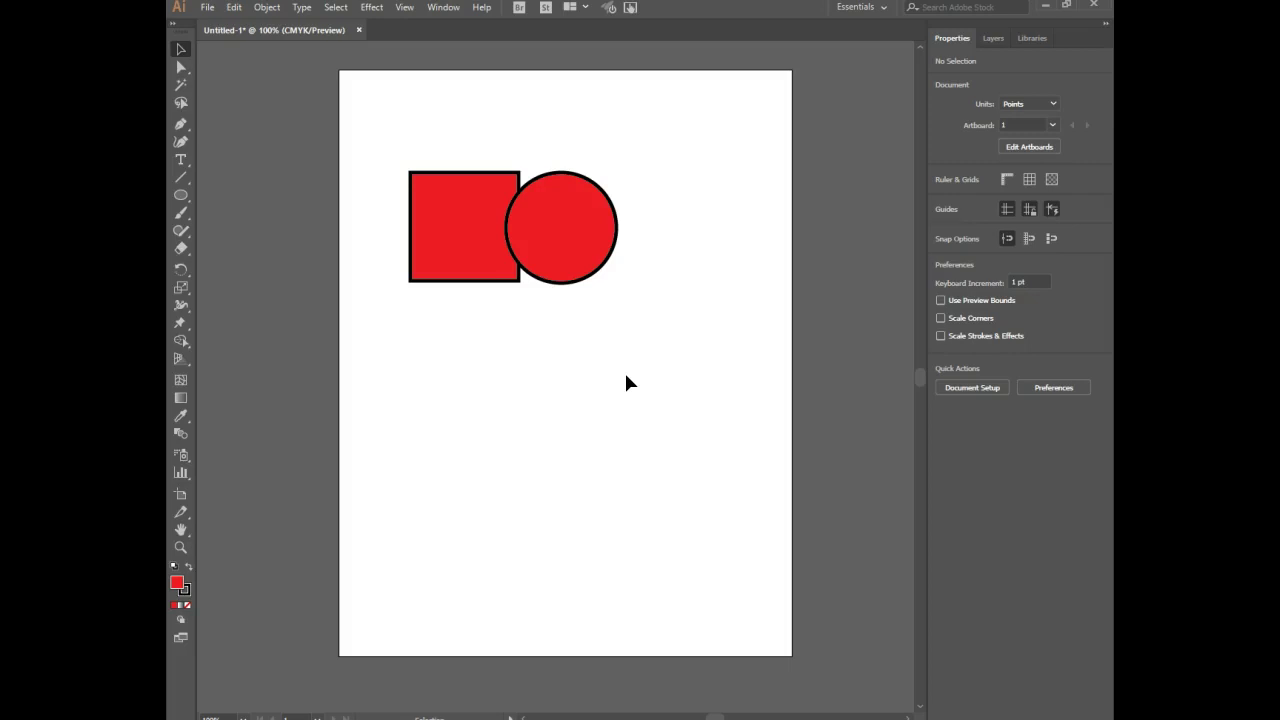
# - Bring the red square to the front of the circle with Ctrl+Shift+]
pyautogui.click(443, 207)
pyautogui.hotkey('ctrl', 'shift', ']')
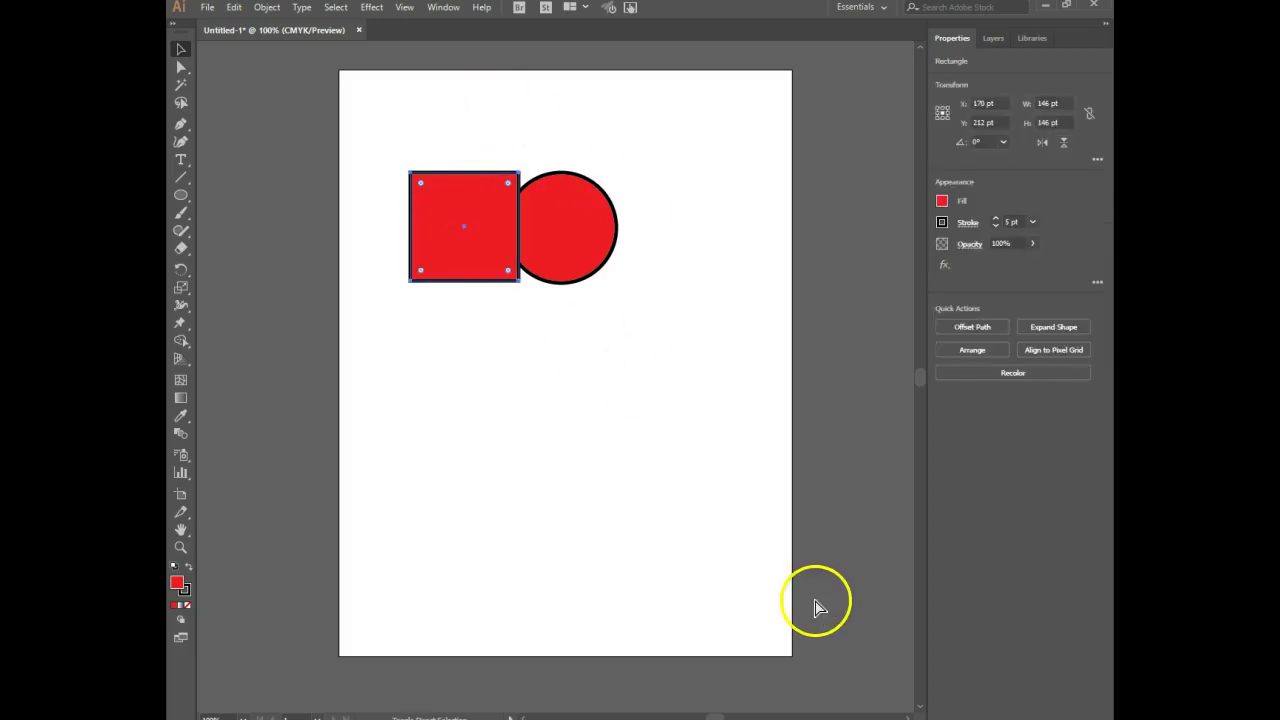
pyautogui.click(693, 443)
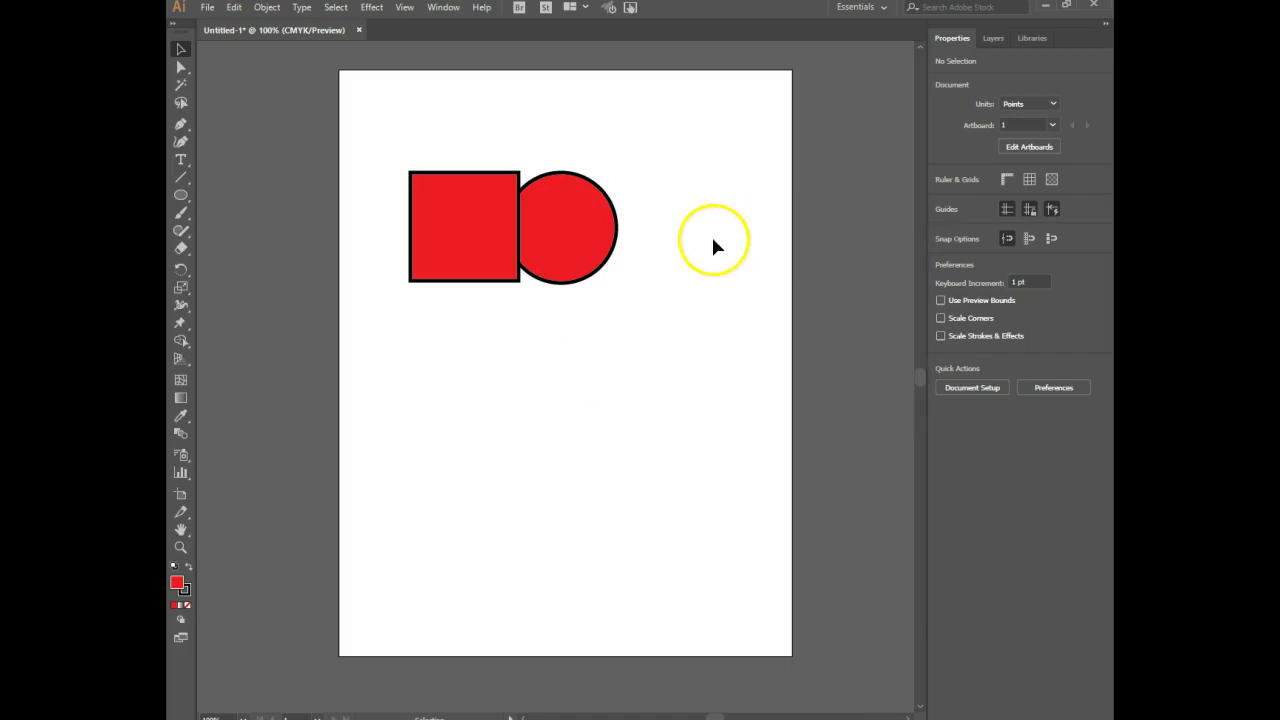
# - Move the circle to the right of the square and shrink it to 92 × 92 pt
pyautogui.moveTo(574, 226); pyautogui.dragTo(604, 210)
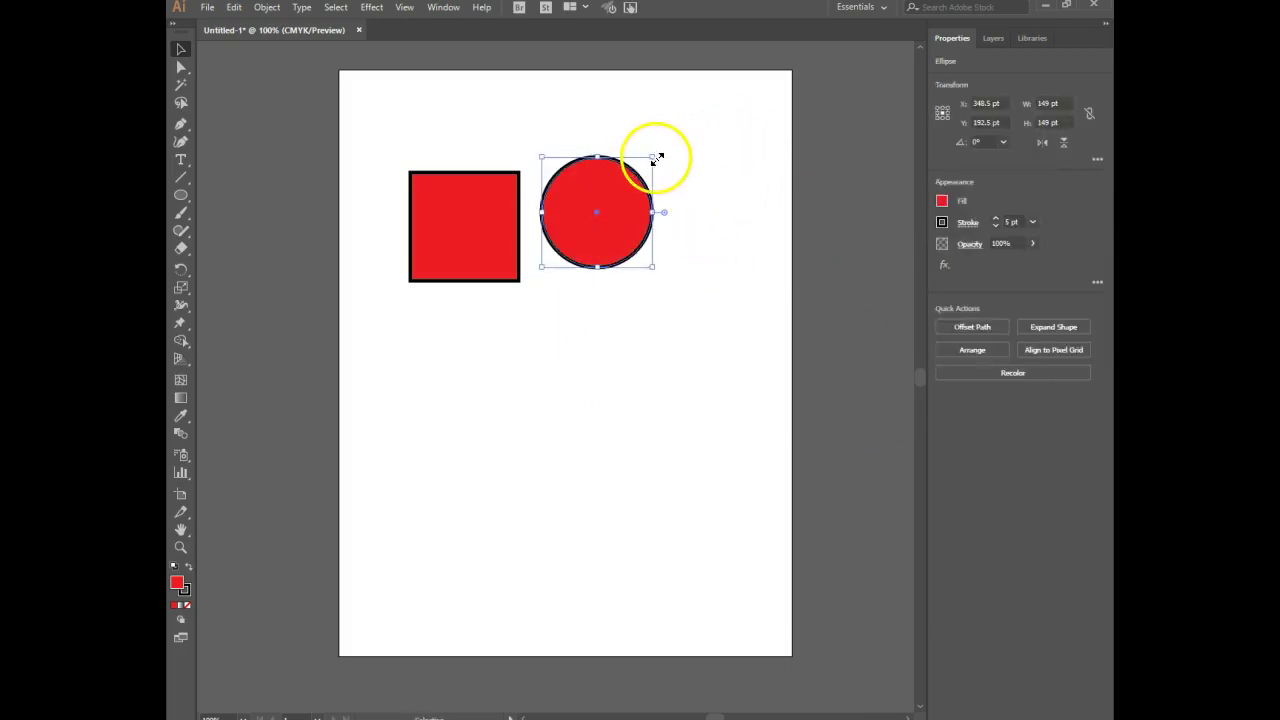
pyautogui.moveTo(652, 157); pyautogui.dragTo(610, 198)
pyautogui.click(628, 339)
pyautogui.moveTo(571, 251); pyautogui.dragTo(581, 231)
pyautogui.click(638, 340)
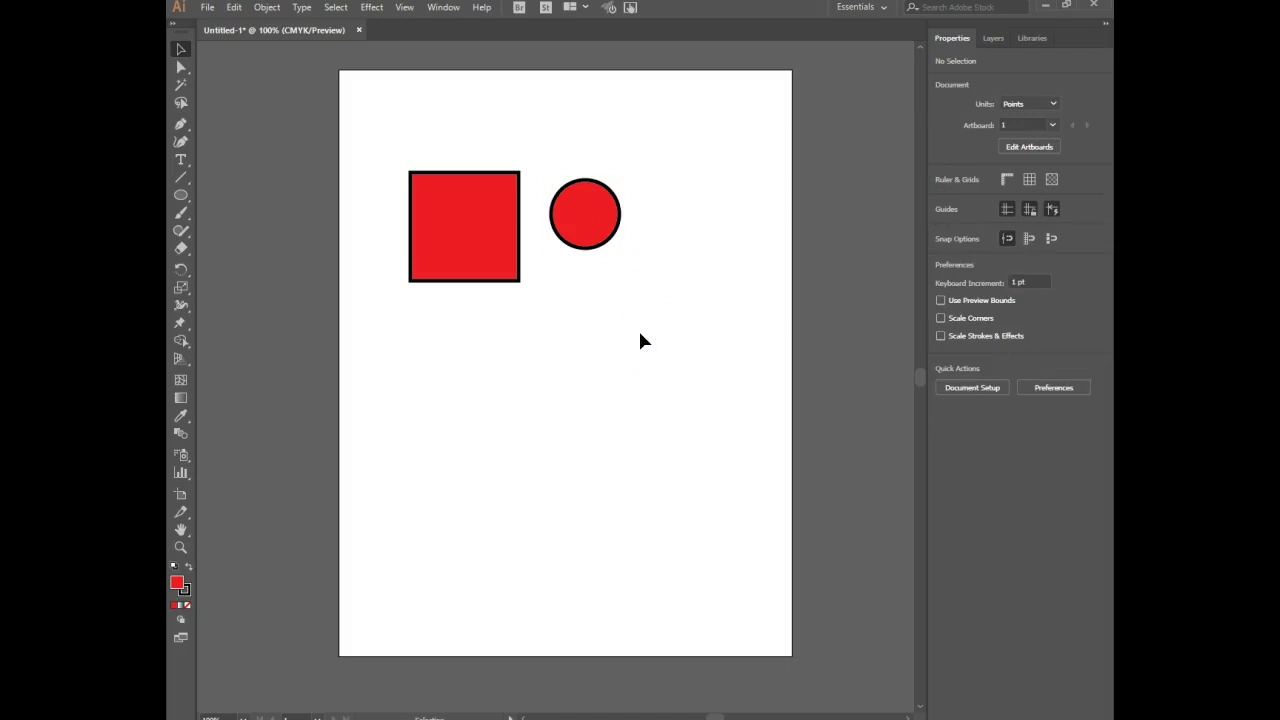
# - Lower the circle's stroke weight for a thinner outline
pyautogui.click(612, 212)
pyautogui.click(995, 226)
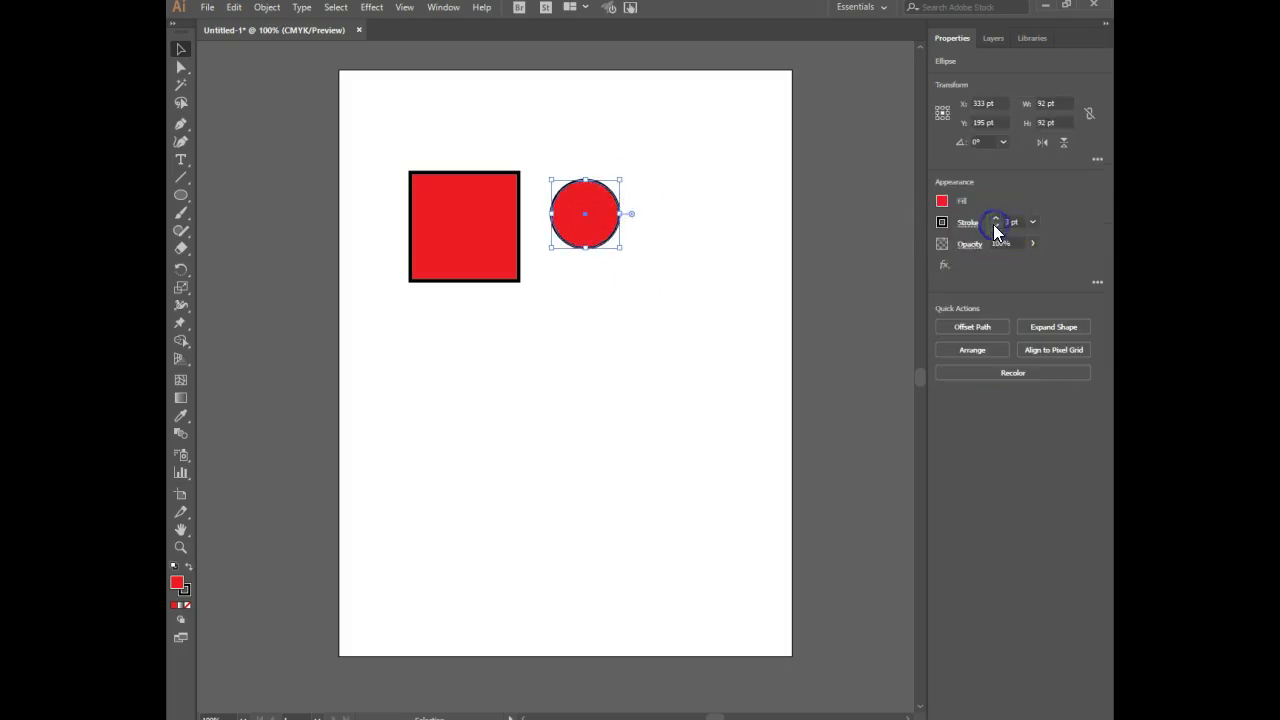
pyautogui.click(741, 243)
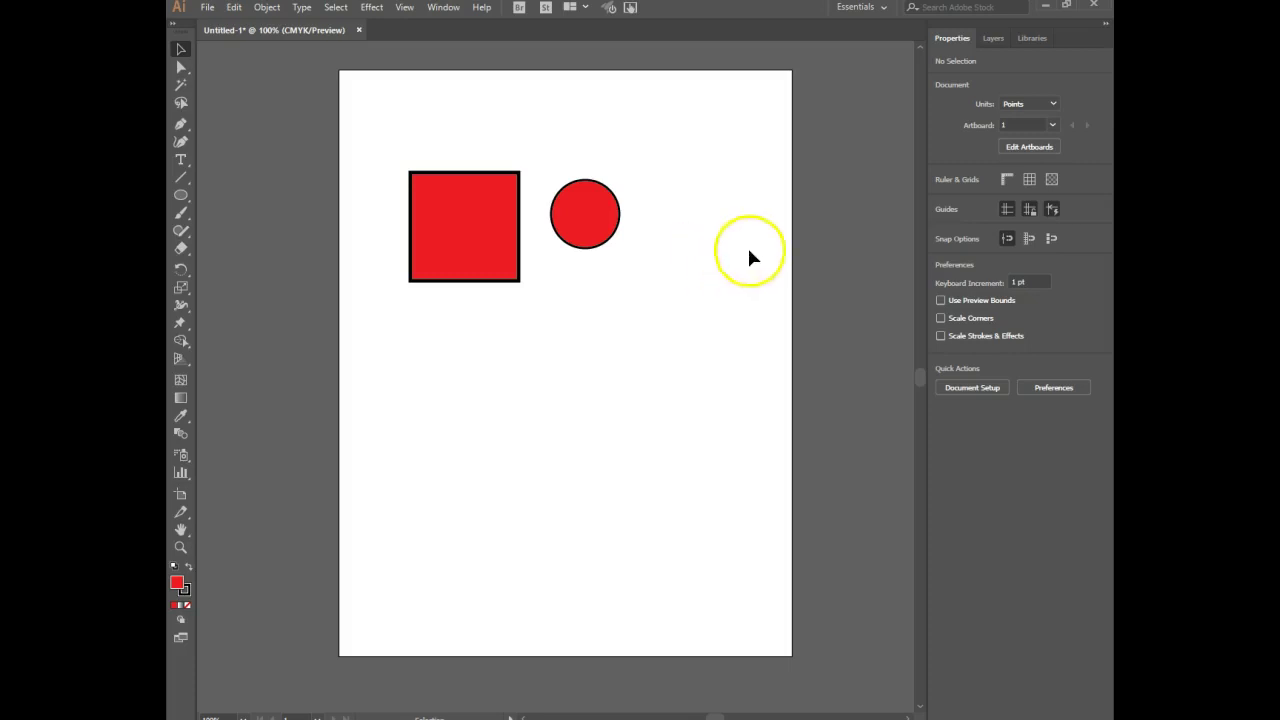
pyautogui.moveTo(697, 128); pyautogui.dragTo(374, 363)
pyautogui.click(600, 344)
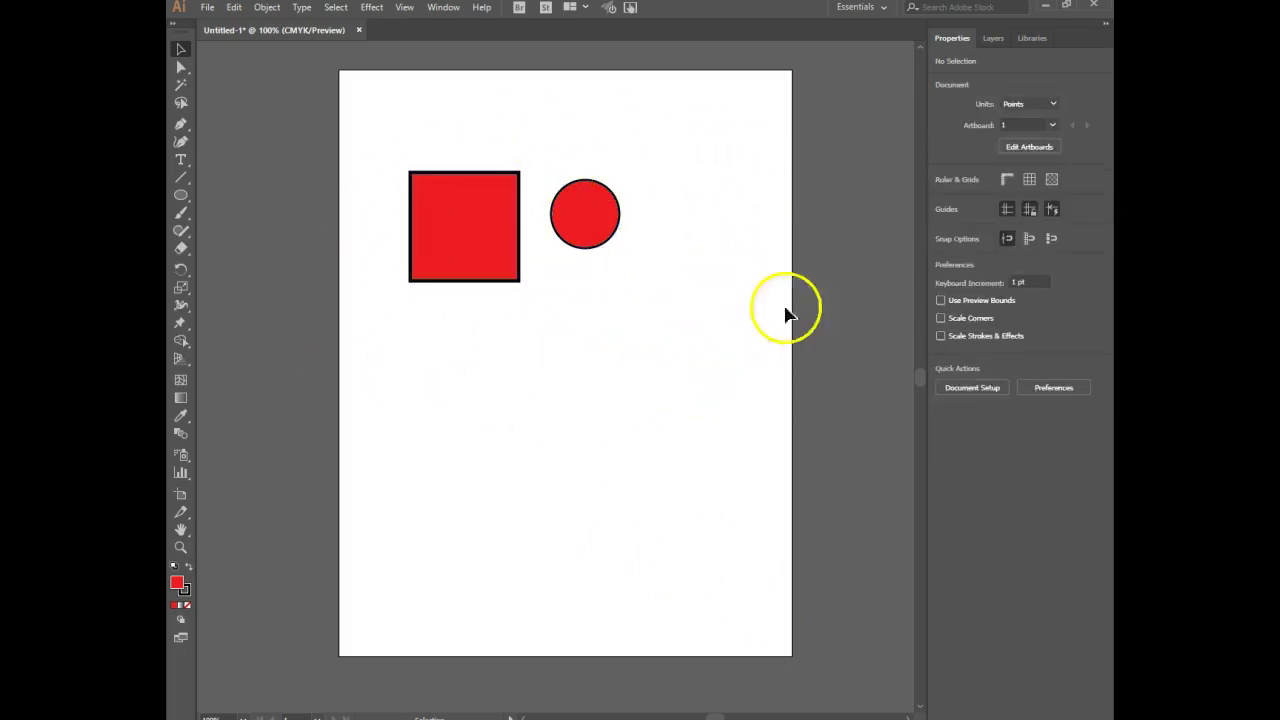
pyautogui.click(567, 214)
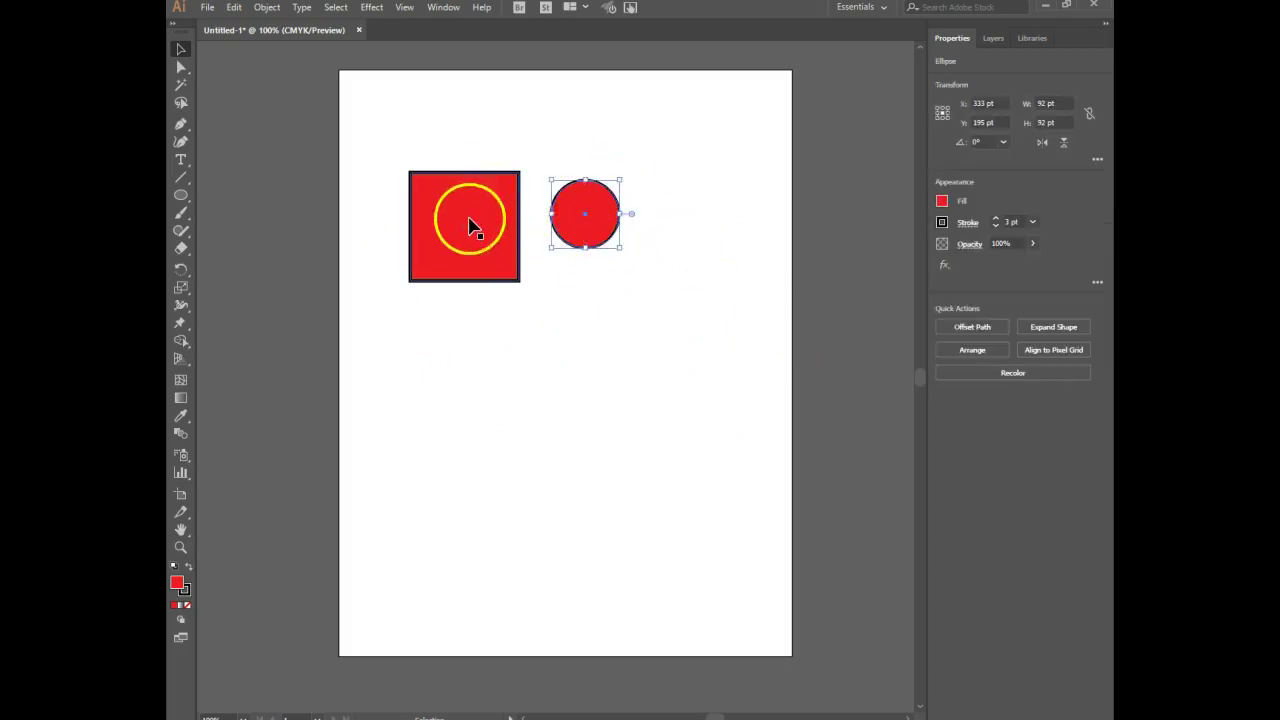
pyautogui.click(594, 300)
pyautogui.click(451, 214)
pyautogui.click(565, 212)
pyautogui.click(615, 314)
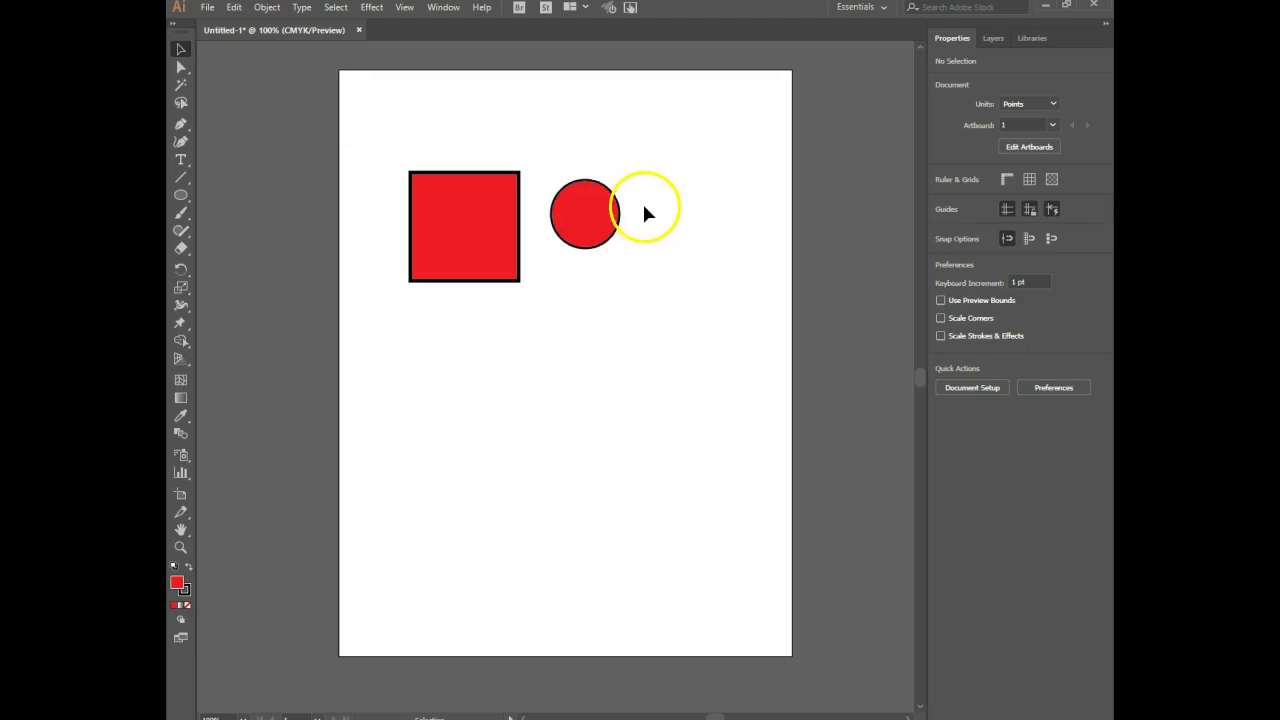
pyautogui.click(594, 237)
pyautogui.moveTo(582, 230); pyautogui.dragTo(532, 230)
pyautogui.click(626, 290)
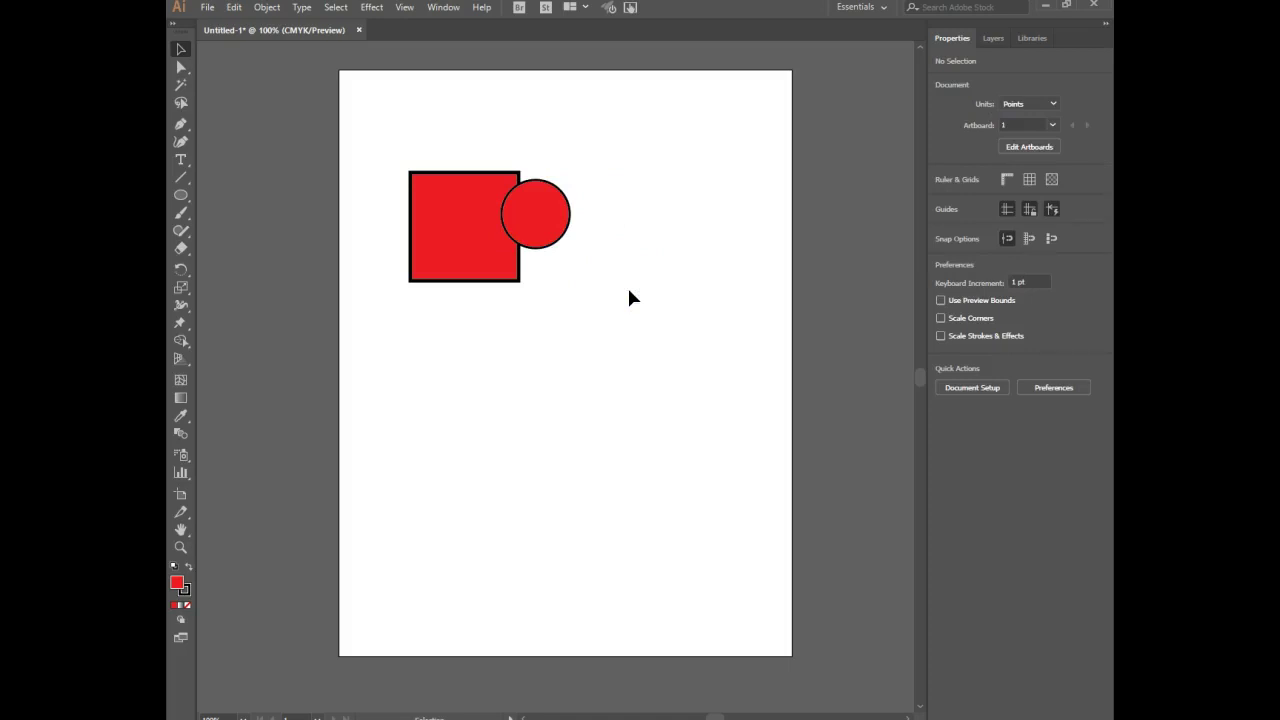
pyautogui.moveTo(547, 220); pyautogui.dragTo(596, 210)
pyautogui.click(613, 310)
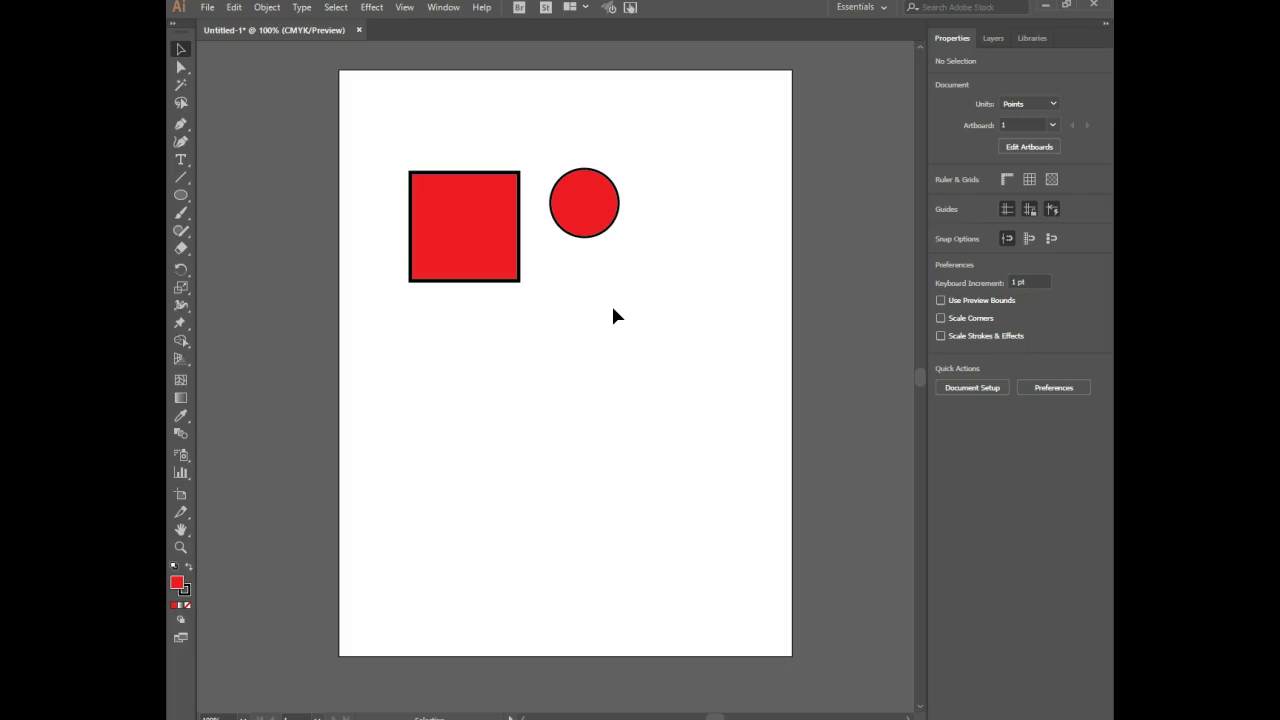
# - Turn off Smart Guides and draw a flat 228 × 36 pt ellipse under the square with no stroke
pyautogui.click(253, 145)
pyautogui.click(180, 196)
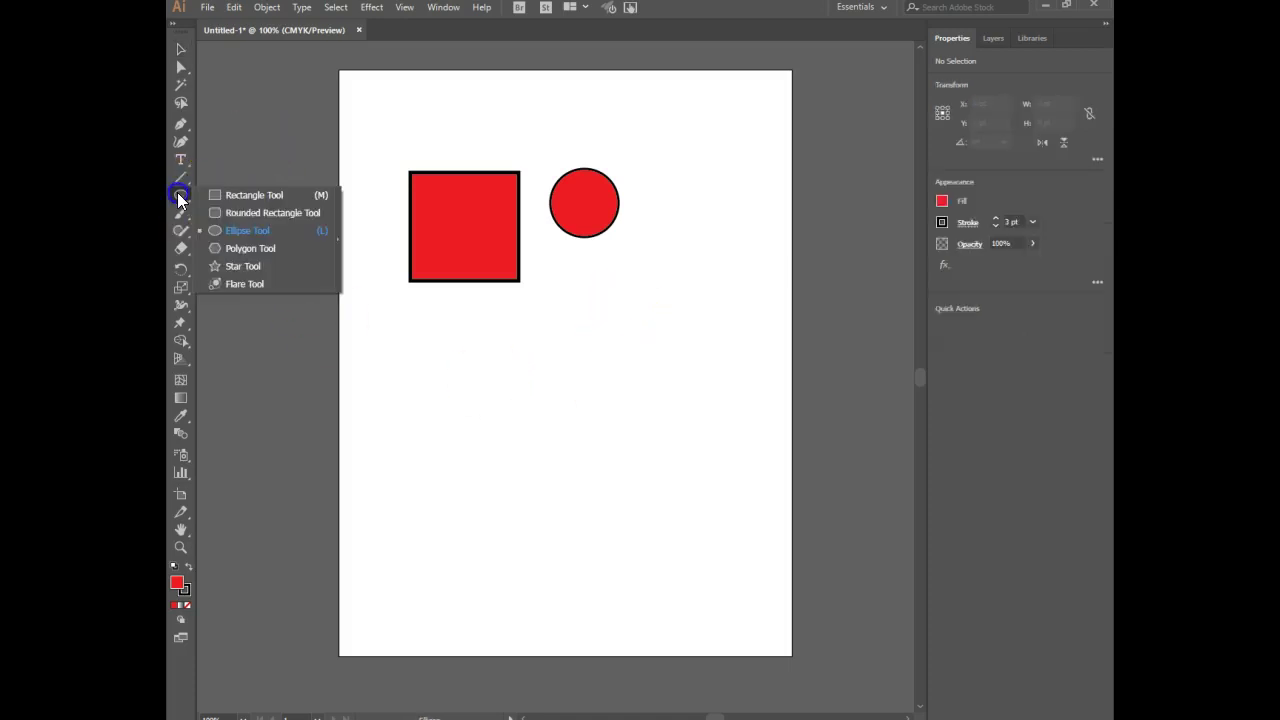
pyautogui.click(231, 231)
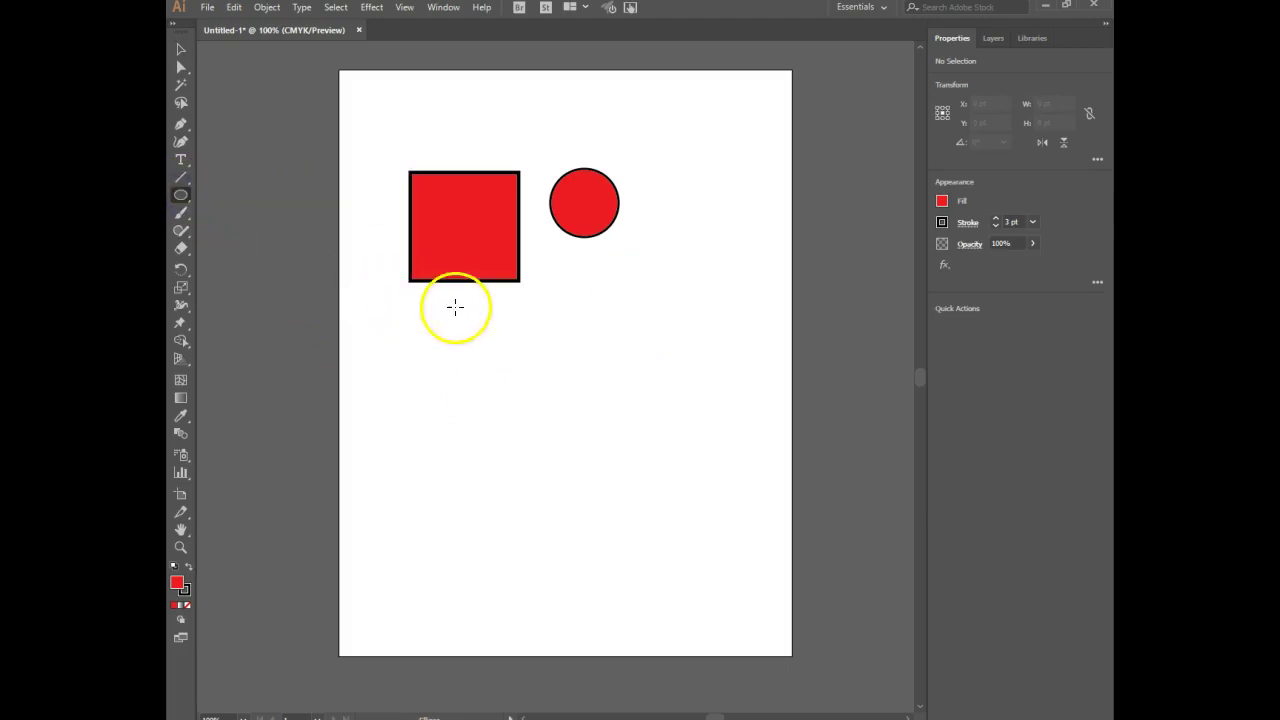
pyautogui.click(404, 8)
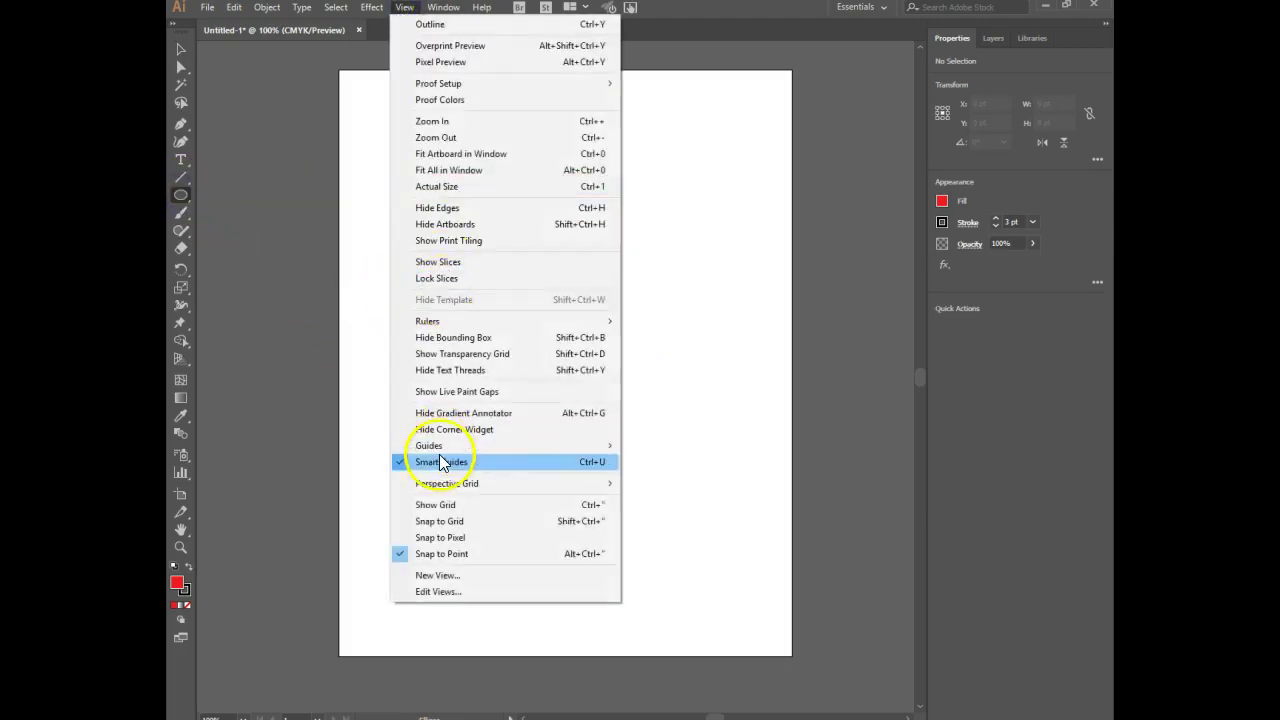
pyautogui.click(430, 461)
pyautogui.moveTo(386, 298); pyautogui.dragTo(552, 318)
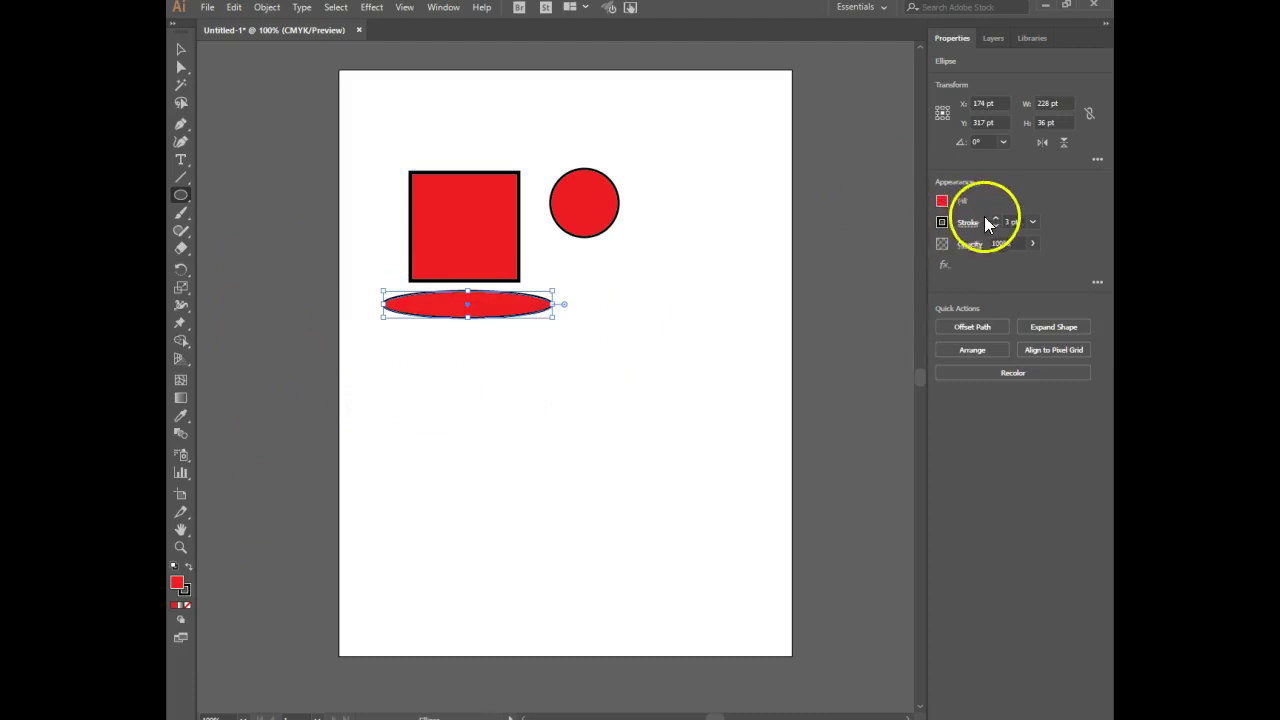
pyautogui.click(942, 222)
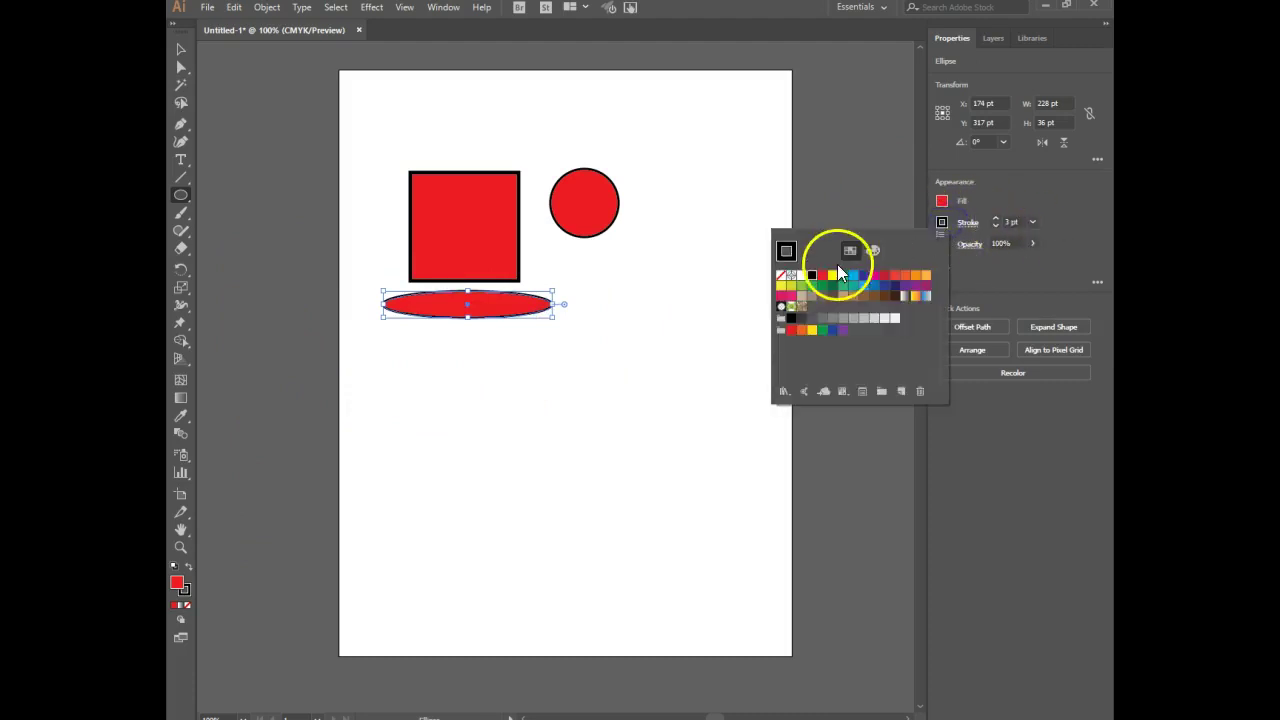
pyautogui.click(781, 275)
pyautogui.click(1030, 203)
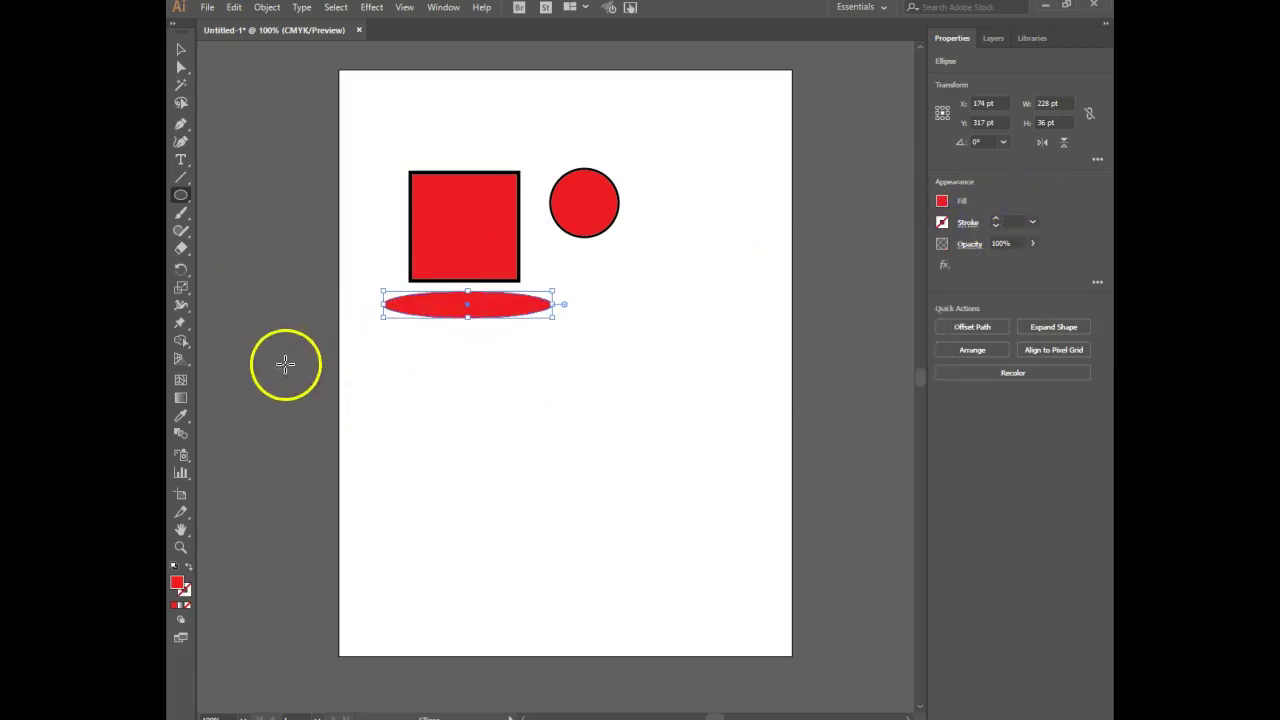
# - Fill the ellipse with a black-to-white radial gradient flattened to fit, black stop near 50%
pyautogui.doubleClick(186, 399)
pyautogui.click(806, 461)
pyautogui.click(807, 494)
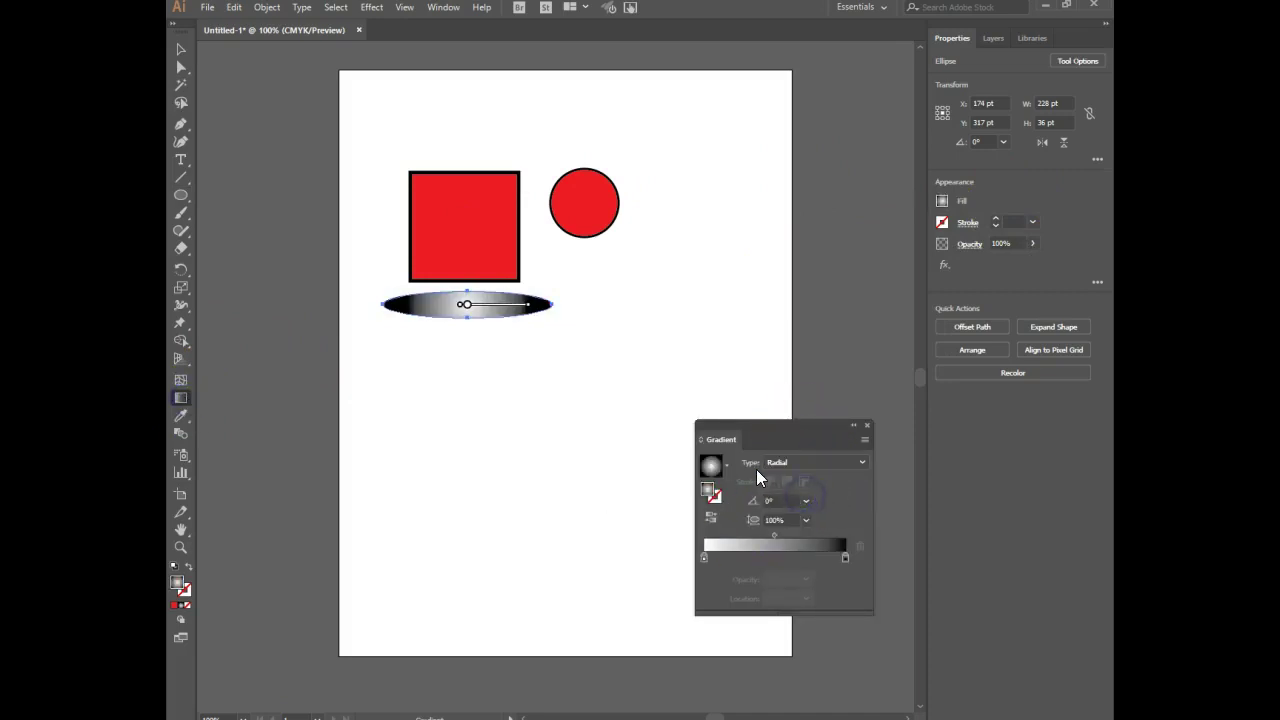
pyautogui.moveTo(842, 557)
pyautogui.mouseDown()
pyautogui.moveTo(725, 560)
pyautogui.moveTo(857, 566)
pyautogui.mouseUp()
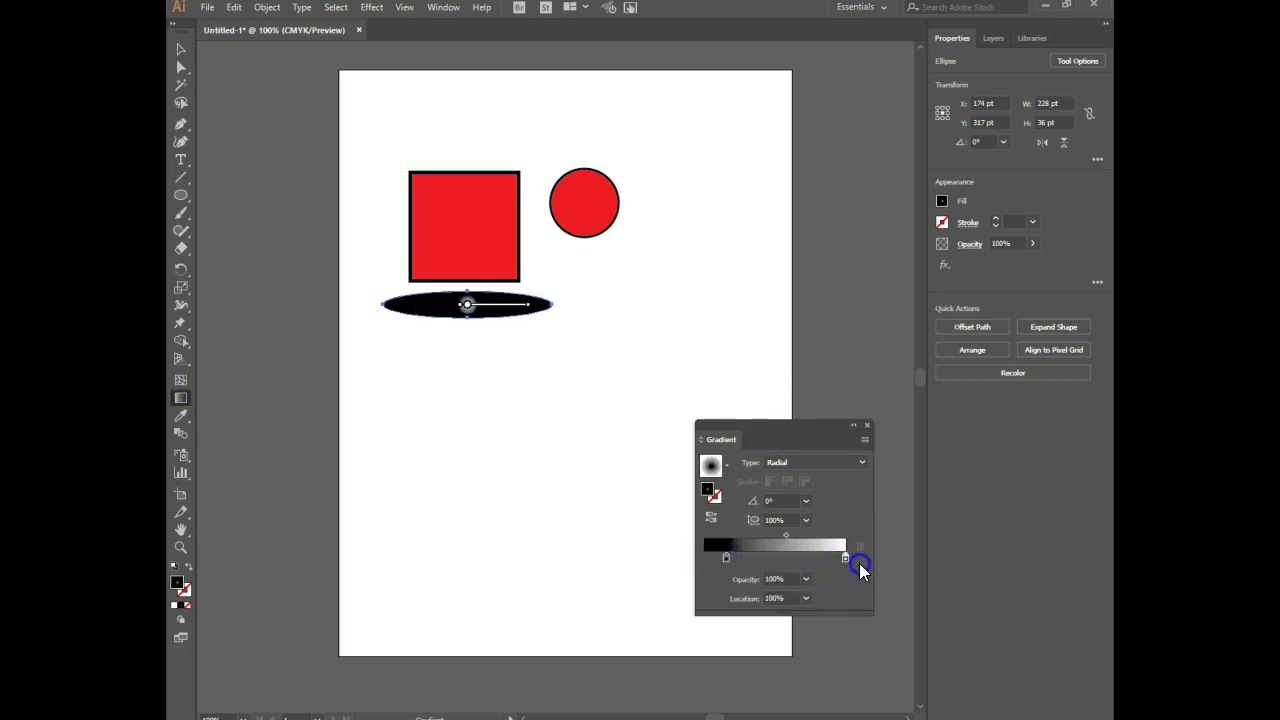
pyautogui.moveTo(737, 562); pyautogui.dragTo(702, 557)
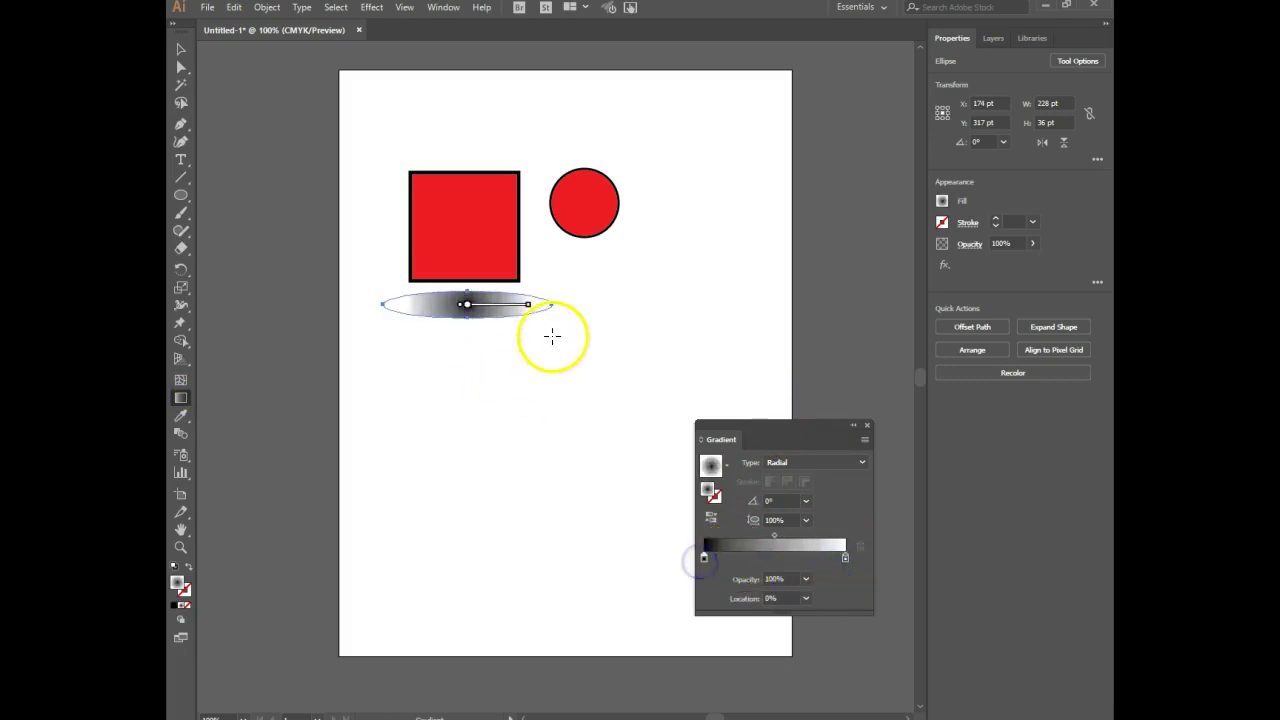
pyautogui.moveTo(537, 310); pyautogui.dragTo(551, 305)
pyautogui.click(487, 224)
pyautogui.moveTo(487, 224); pyautogui.dragTo(467, 303)
pyautogui.click(704, 557)
pyautogui.moveTo(704, 557); pyautogui.dragTo(777, 563)
pyautogui.click(180, 50)
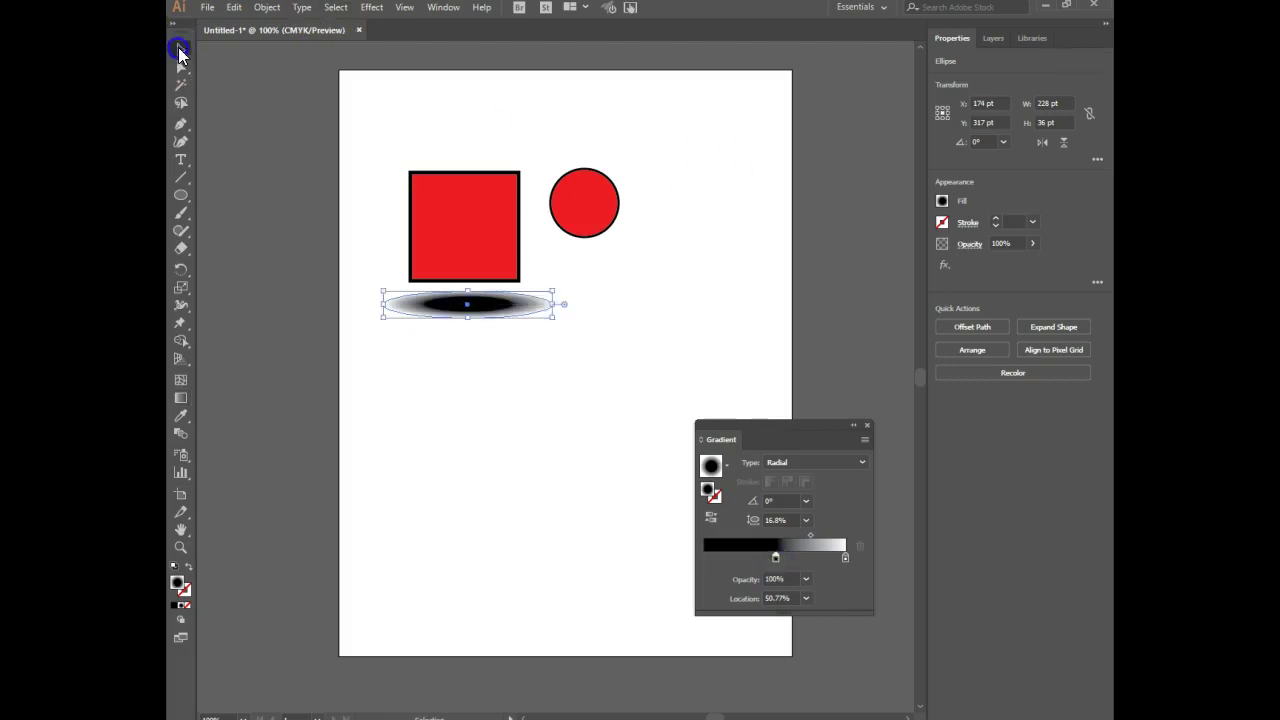
pyautogui.click(829, 149)
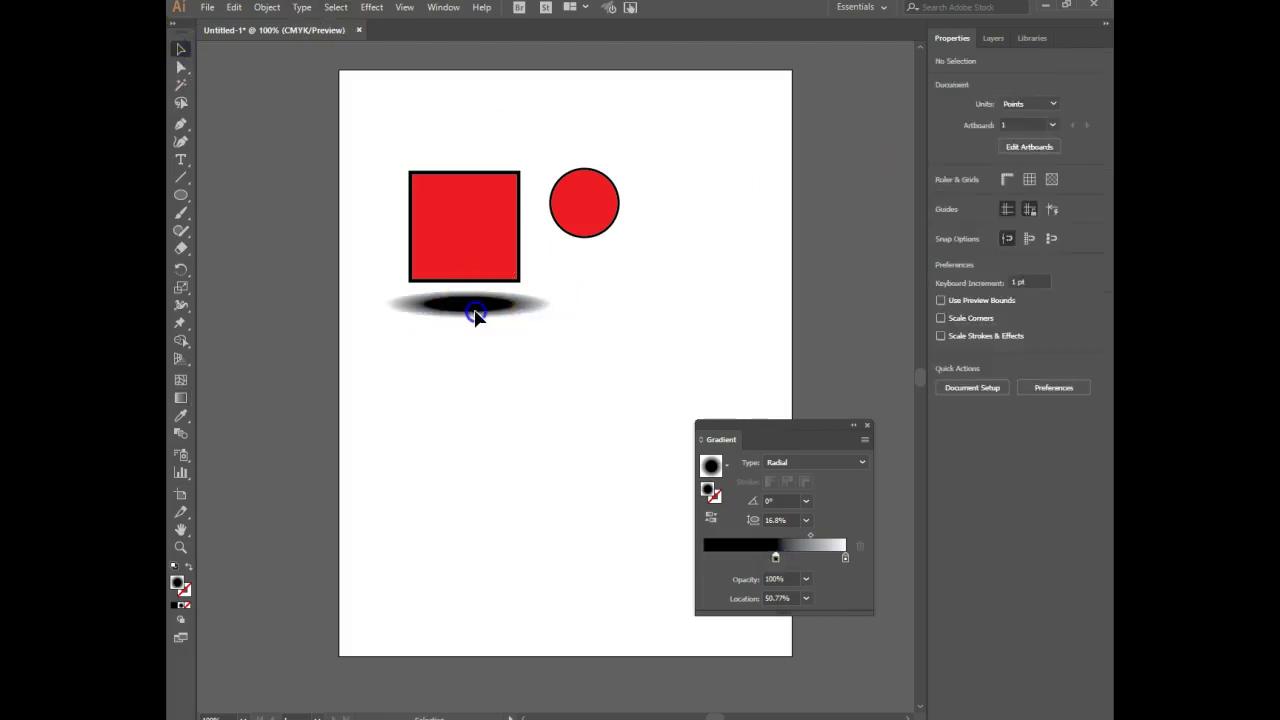
# - Alt-drag a copy of the shadow ellipse under the circle and scale it down
pyautogui.moveTo(476, 314); pyautogui.dragTo(615, 264)
pyautogui.moveTo(694, 266); pyautogui.dragTo(600, 254)
pyautogui.click(613, 310)
# - Draw a small 16 × 6 pt white-filled ellipse highlight near the circle's top
pyautogui.click(182, 196)
pyautogui.moveTo(182, 196); pyautogui.dragTo(230, 231)
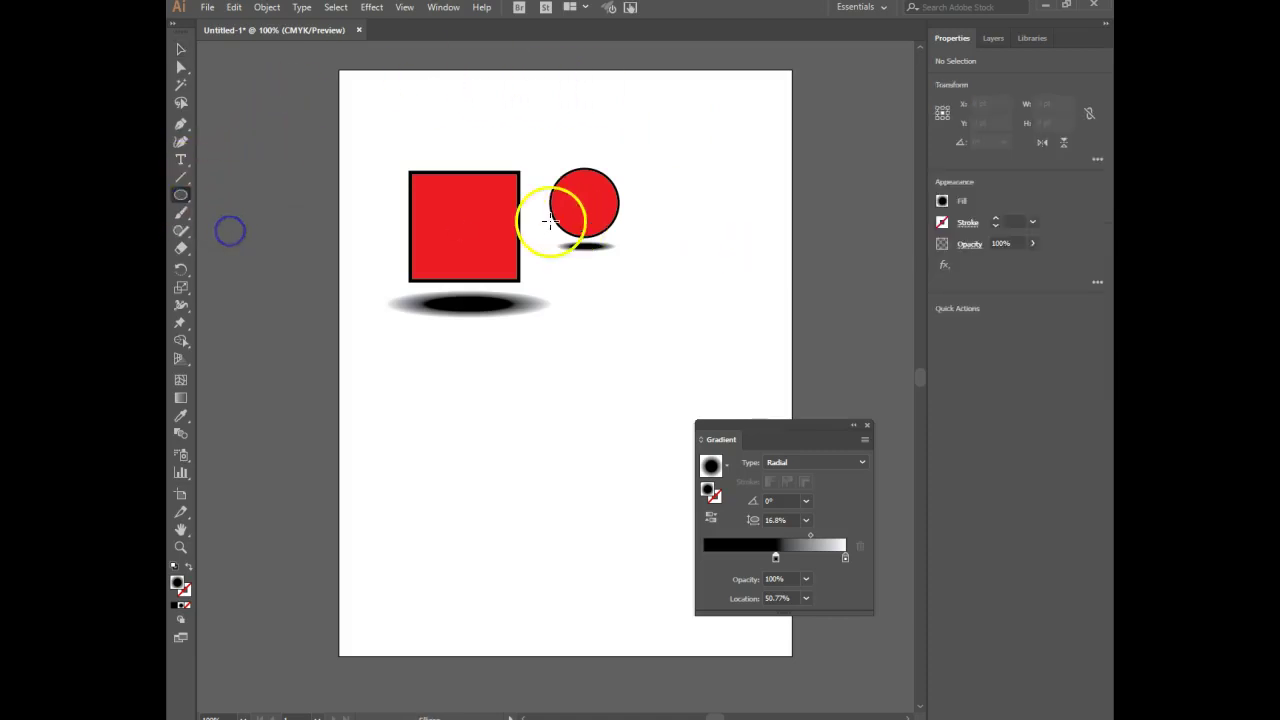
pyautogui.click(942, 201)
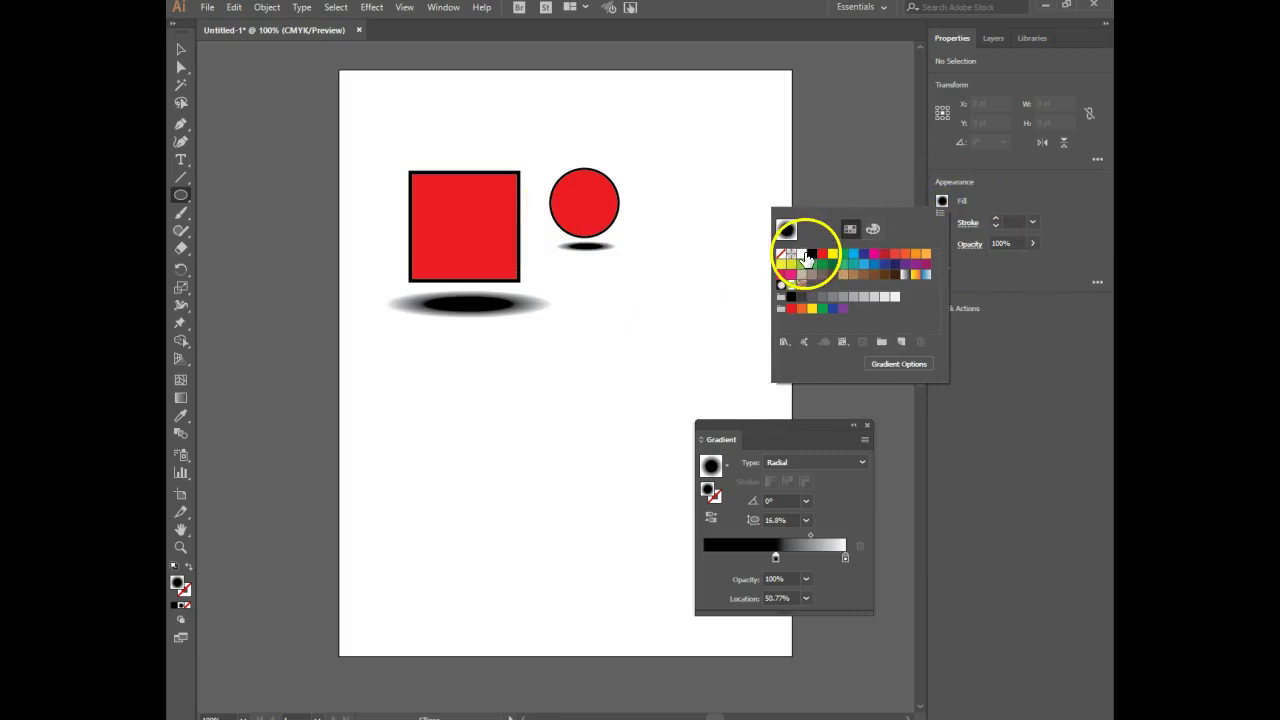
pyautogui.click(808, 256)
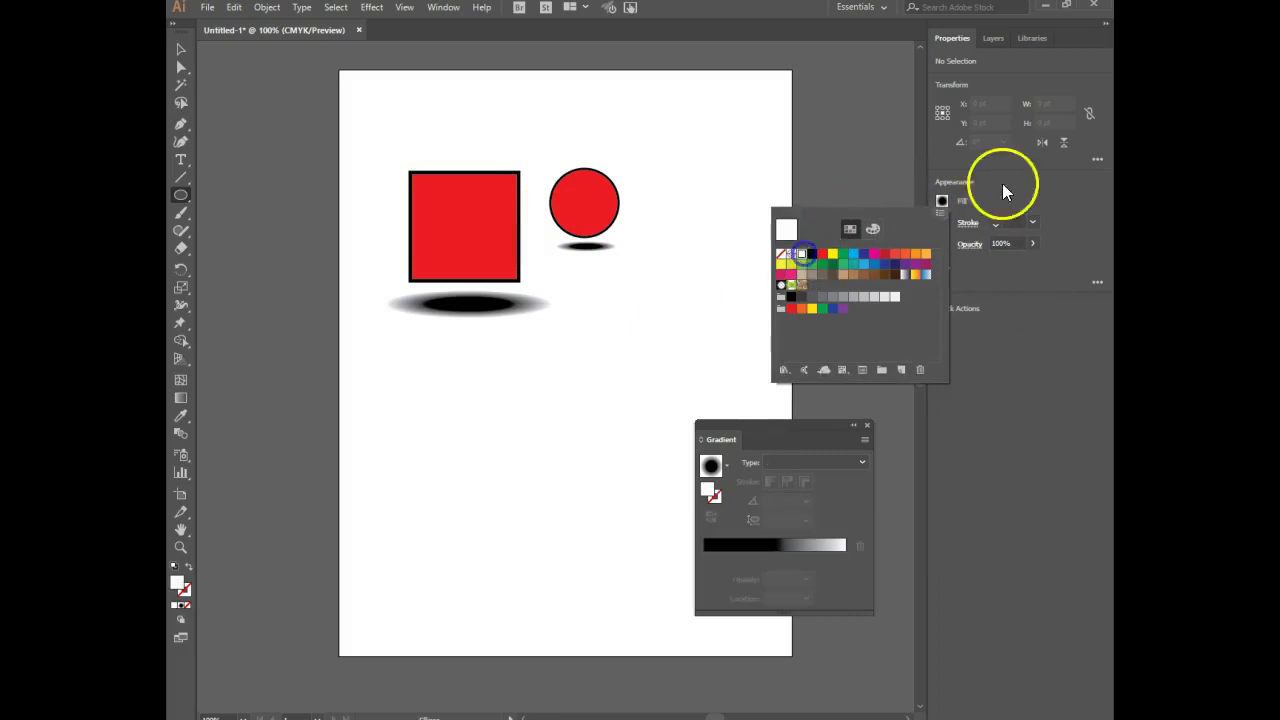
pyautogui.click(584, 178)
pyautogui.moveTo(588, 181); pyautogui.dragTo(593, 180)
pyautogui.click(181, 50)
pyautogui.click(680, 100)
pyautogui.click(590, 245)
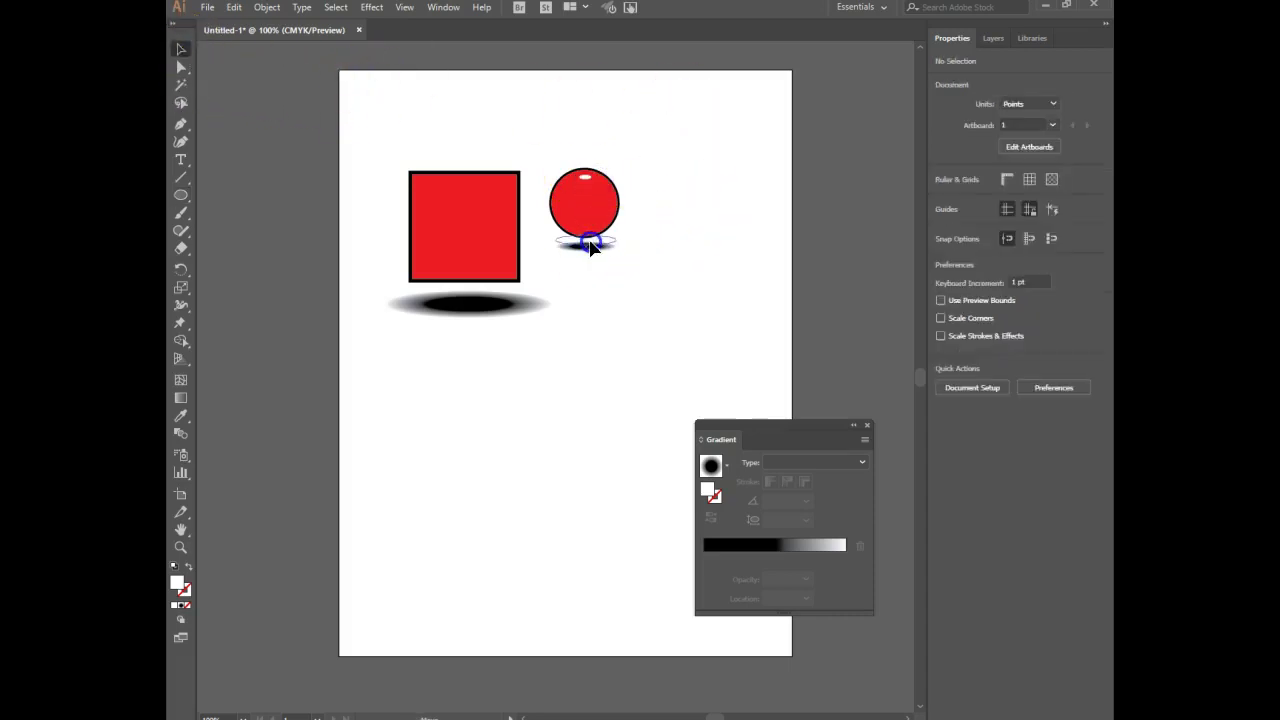
pyautogui.click(677, 228)
pyautogui.click(591, 245)
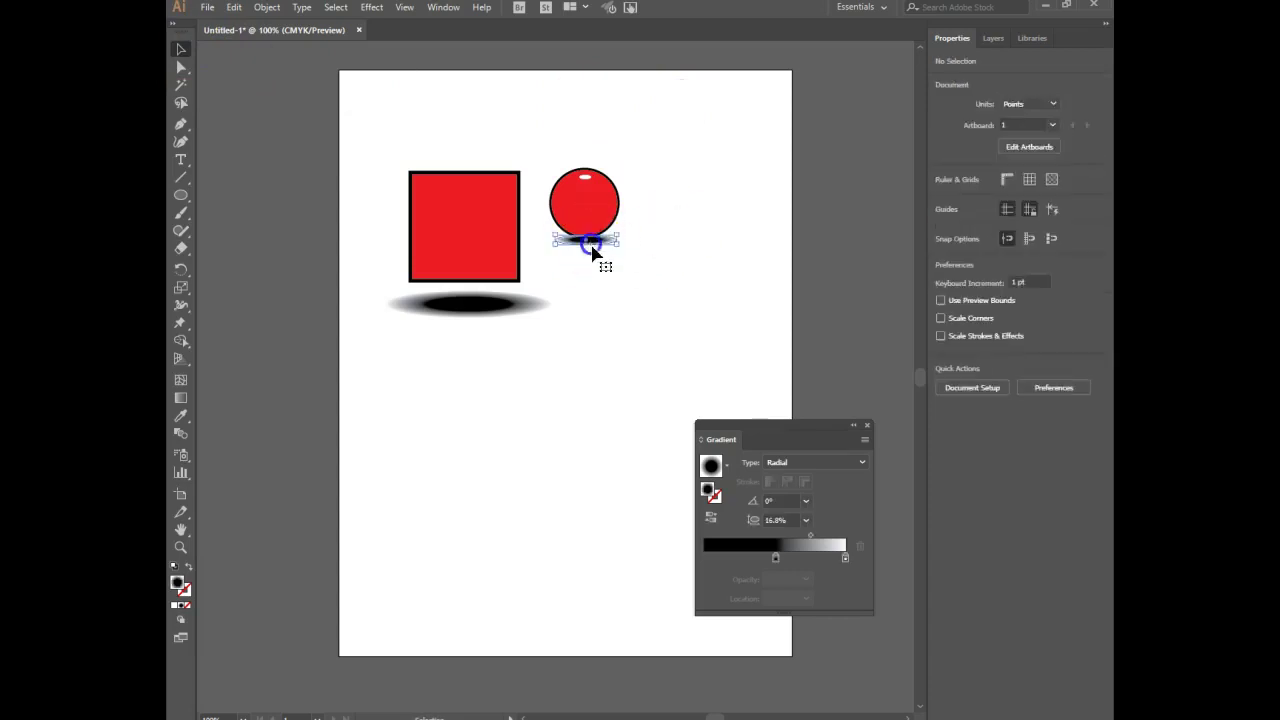
pyautogui.click(716, 230)
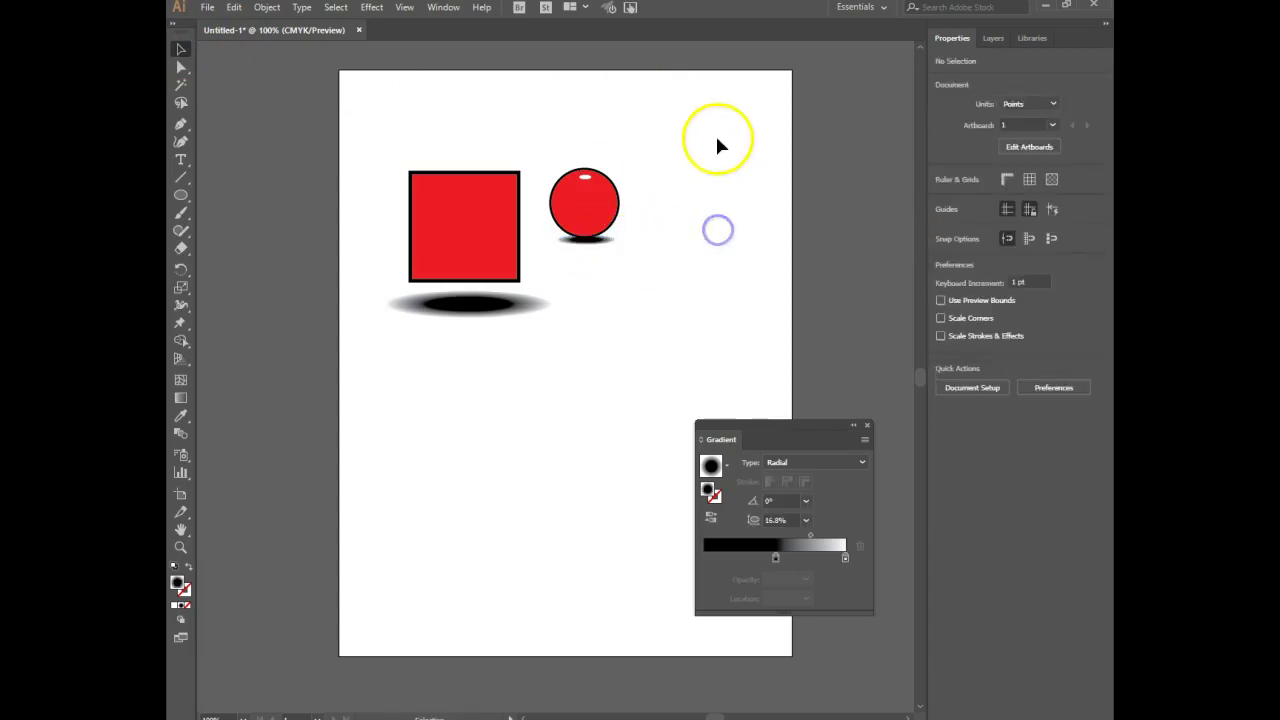
# - Draw a thin curved Pen-tool shape along the square's top edge and fill it white
pyautogui.click(181, 123)
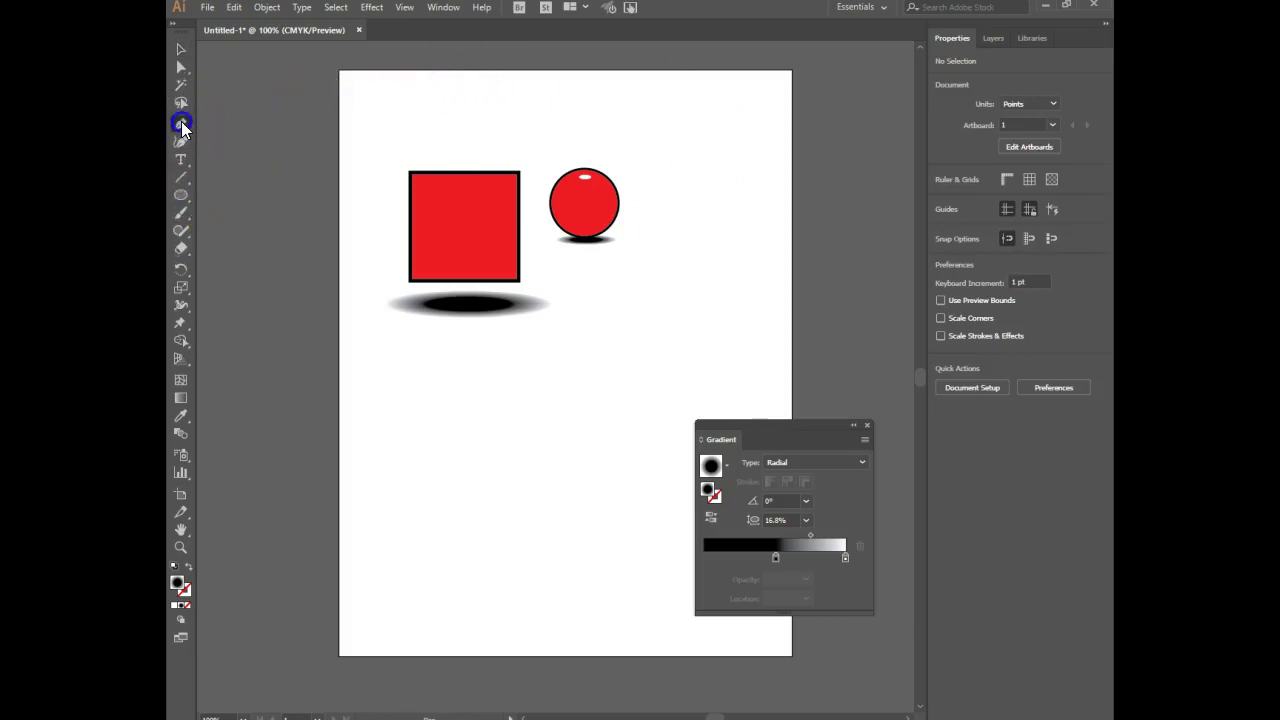
pyautogui.click(417, 180)
pyautogui.moveTo(505, 180); pyautogui.dragTo(511, 177)
pyautogui.click(445, 187)
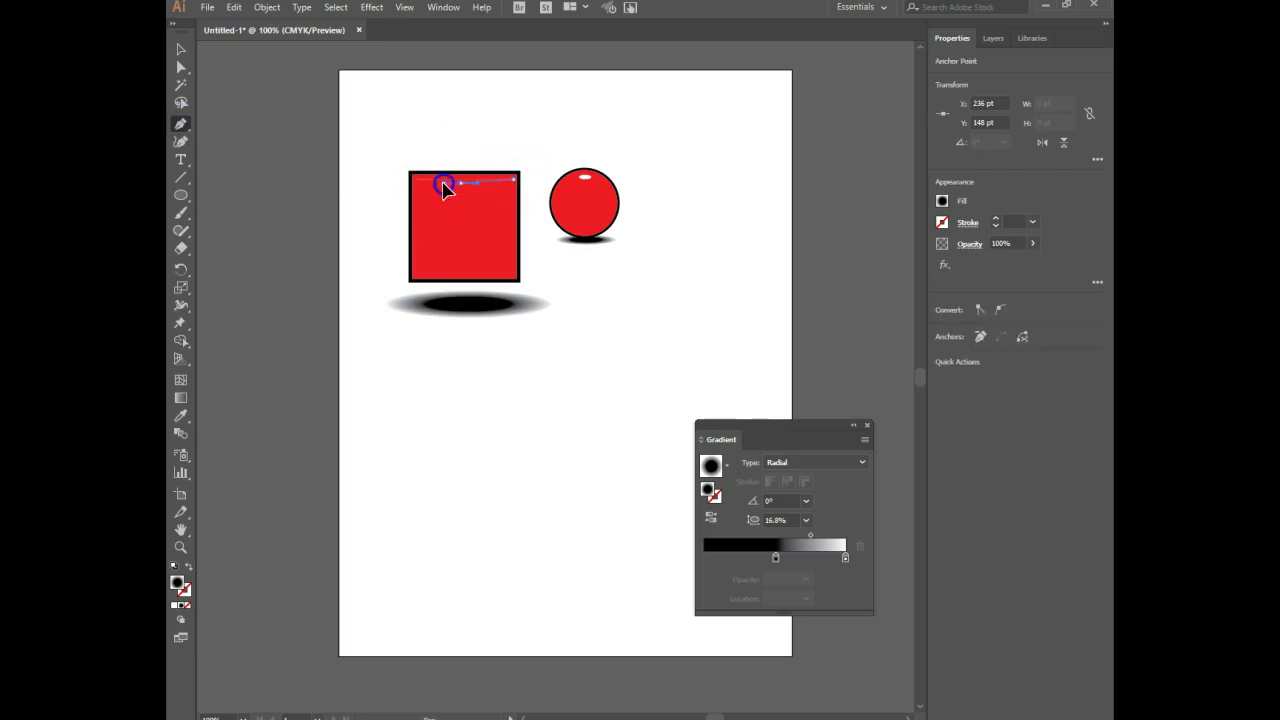
pyautogui.click(417, 181)
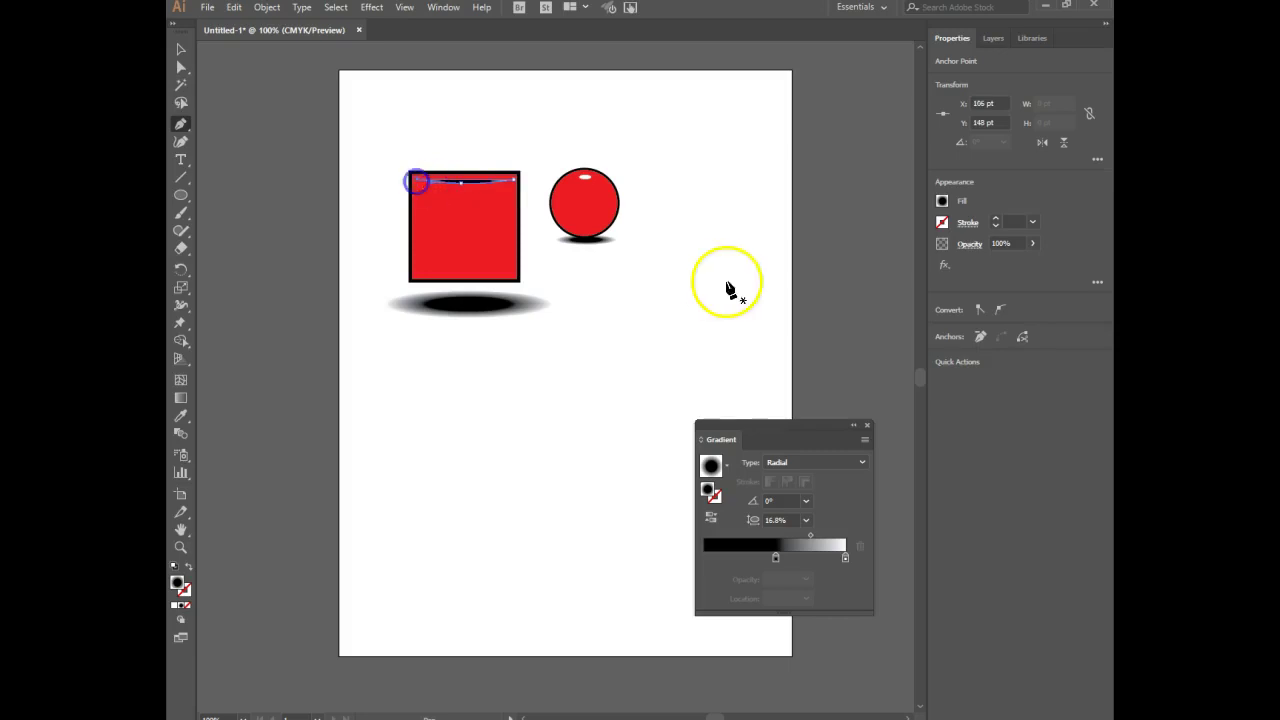
pyautogui.click(941, 201)
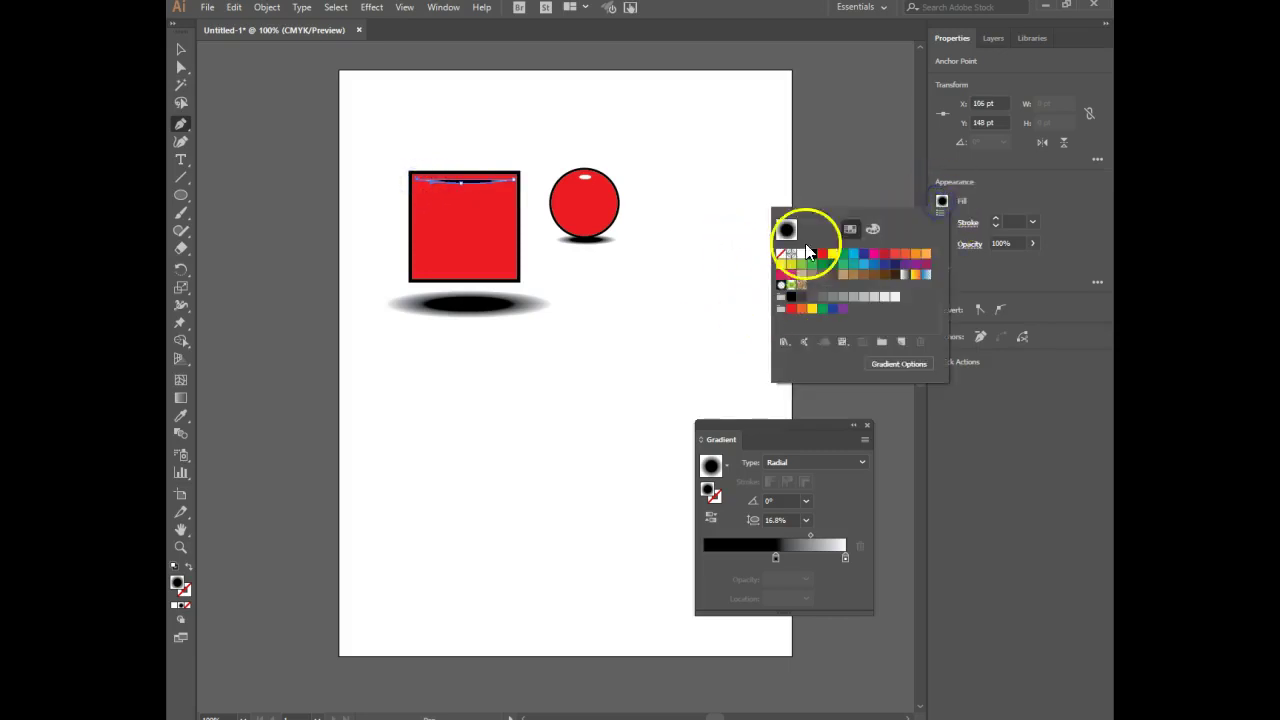
pyautogui.click(806, 252)
pyautogui.click(419, 95)
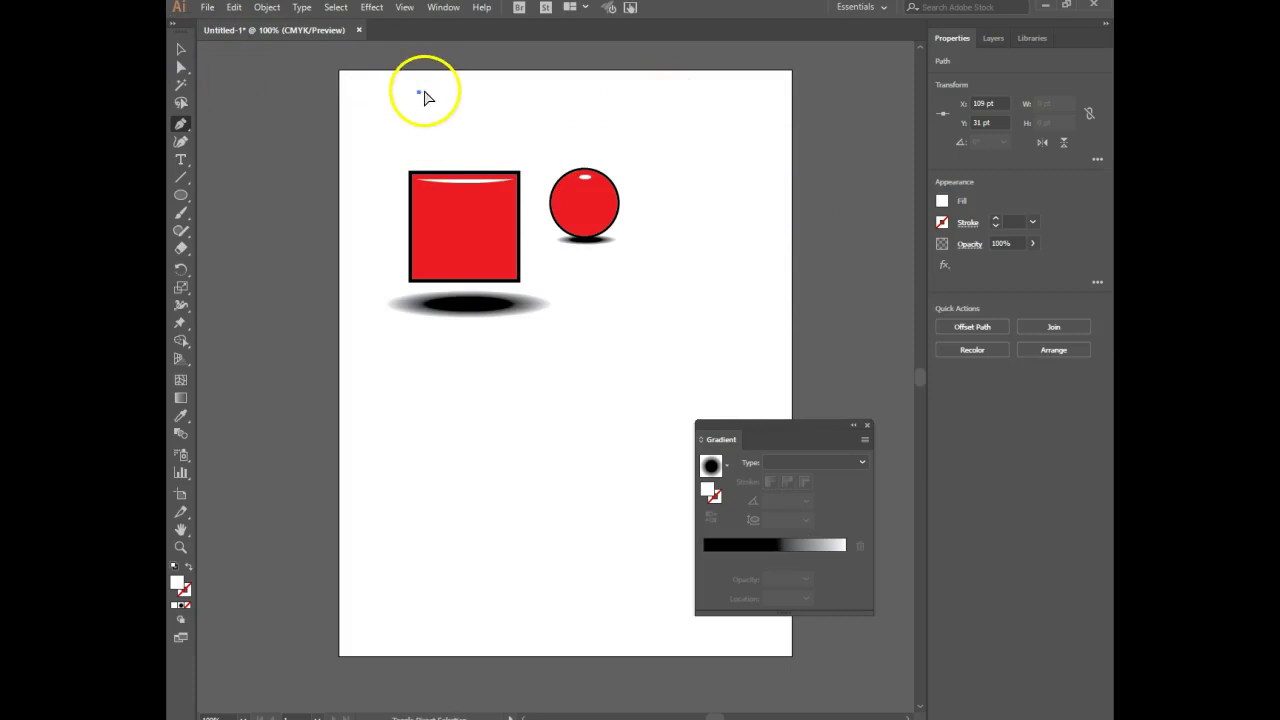
pyautogui.keyDown('ctrl'); pyautogui.click(446, 114); pyautogui.keyUp('ctrl')
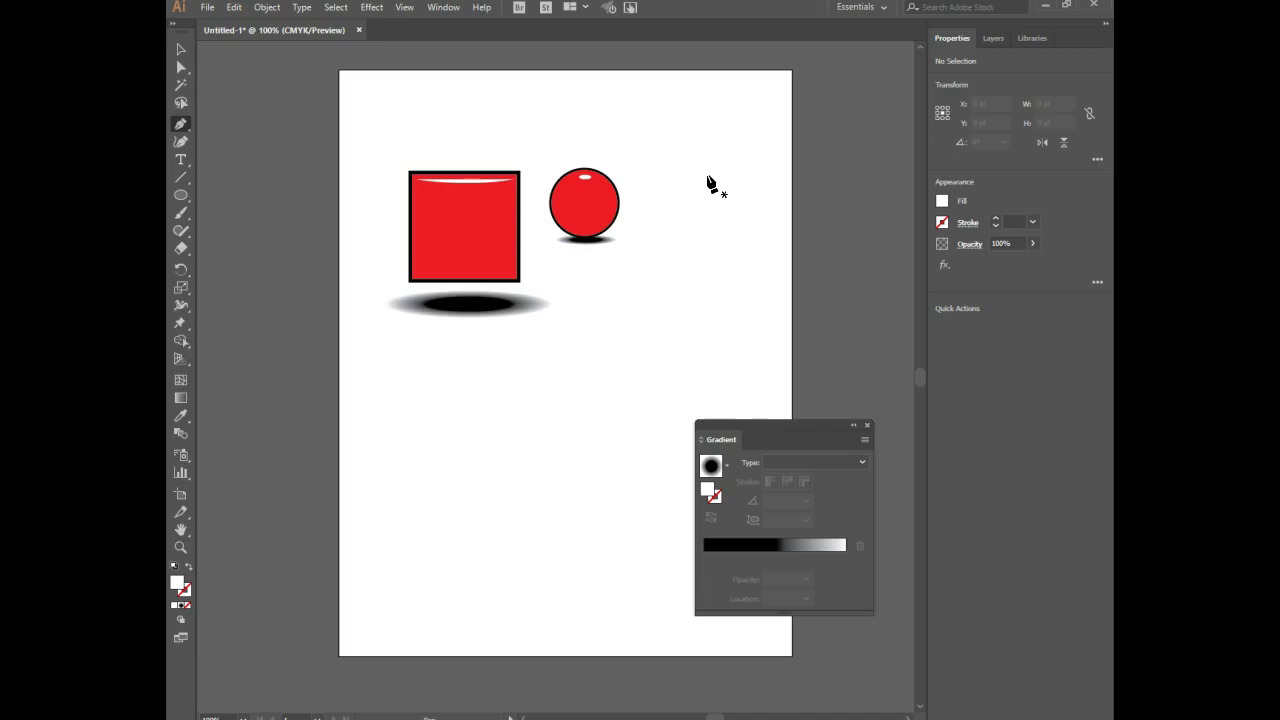
# - Marquee-select the red ball with its highlight and shadow and move it left against the square
pyautogui.click(181, 49)
pyautogui.moveTo(667, 130); pyautogui.dragTo(577, 279)
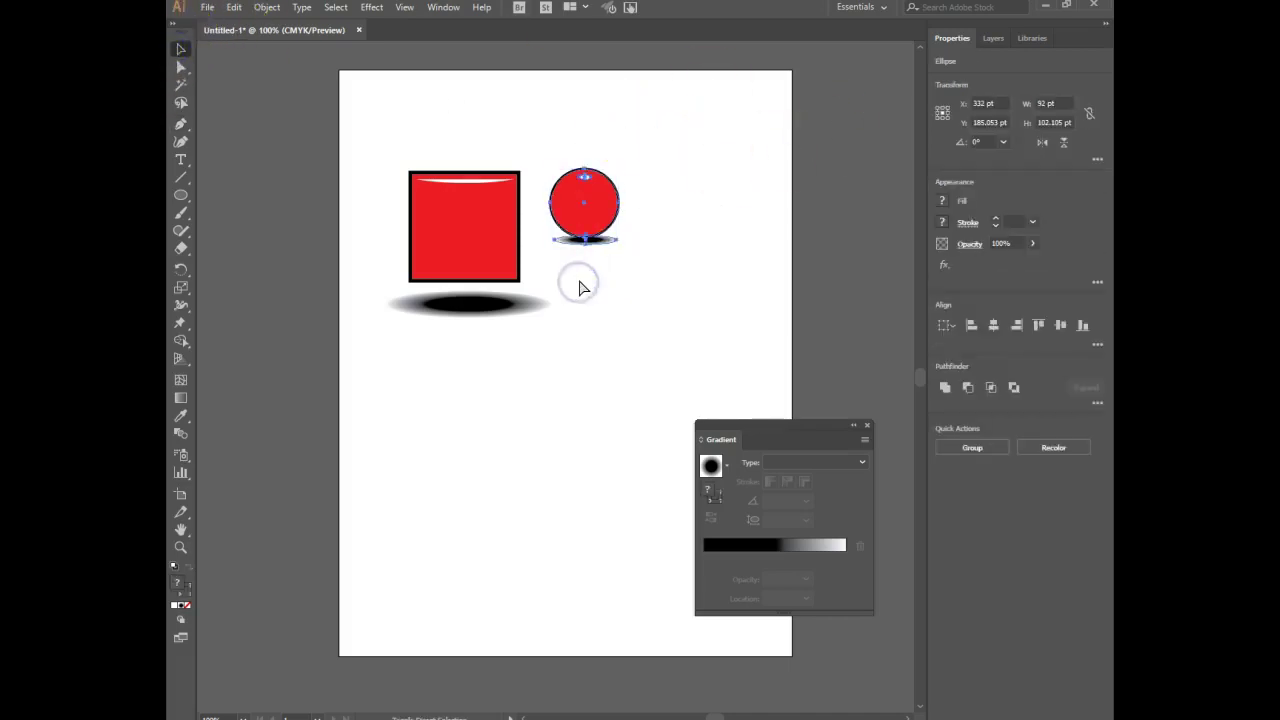
pyautogui.click(565, 207)
pyautogui.moveTo(565, 207); pyautogui.dragTo(511, 223)
pyautogui.click(651, 166)
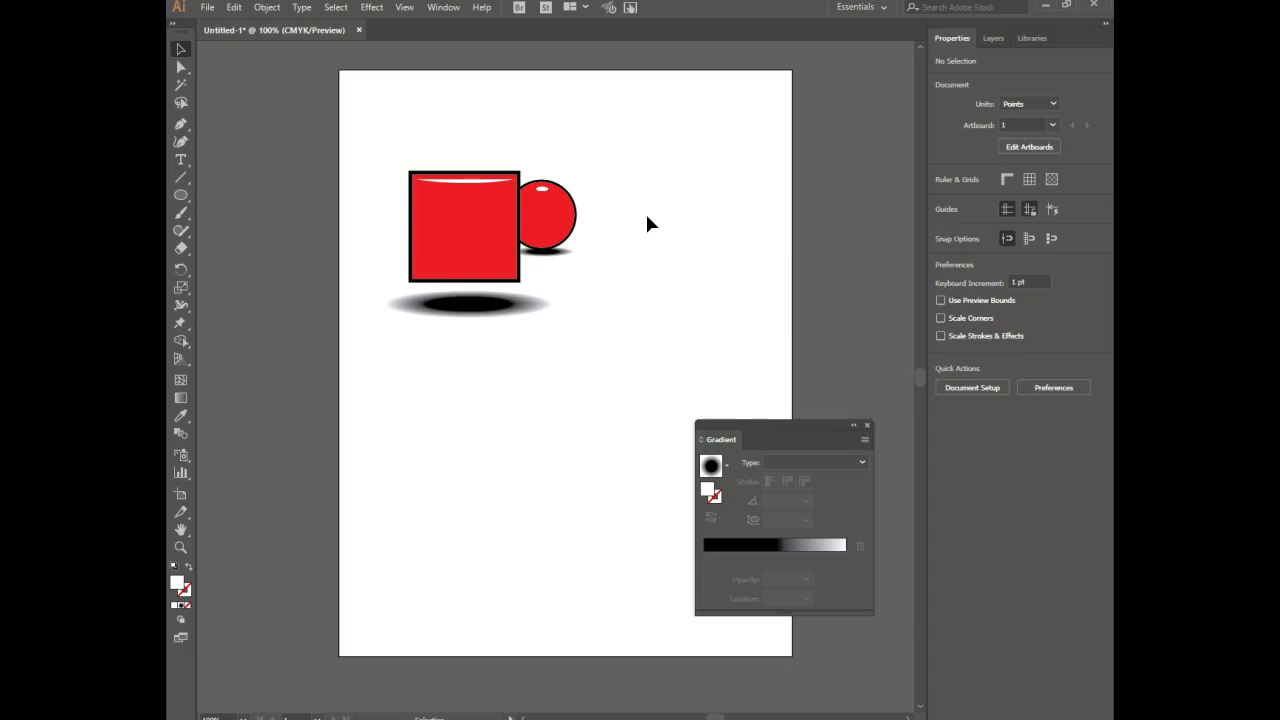
# - Park the square, ball and their shadows left of the artboard and close the gradient settings
pyautogui.click(686, 204)
pyautogui.click(673, 205)
pyautogui.press('space')
pyautogui.moveTo(651, 374); pyautogui.dragTo(406, 120)
pyautogui.moveTo(571, 154); pyautogui.dragTo(212, 158)
pyautogui.click(541, 199)
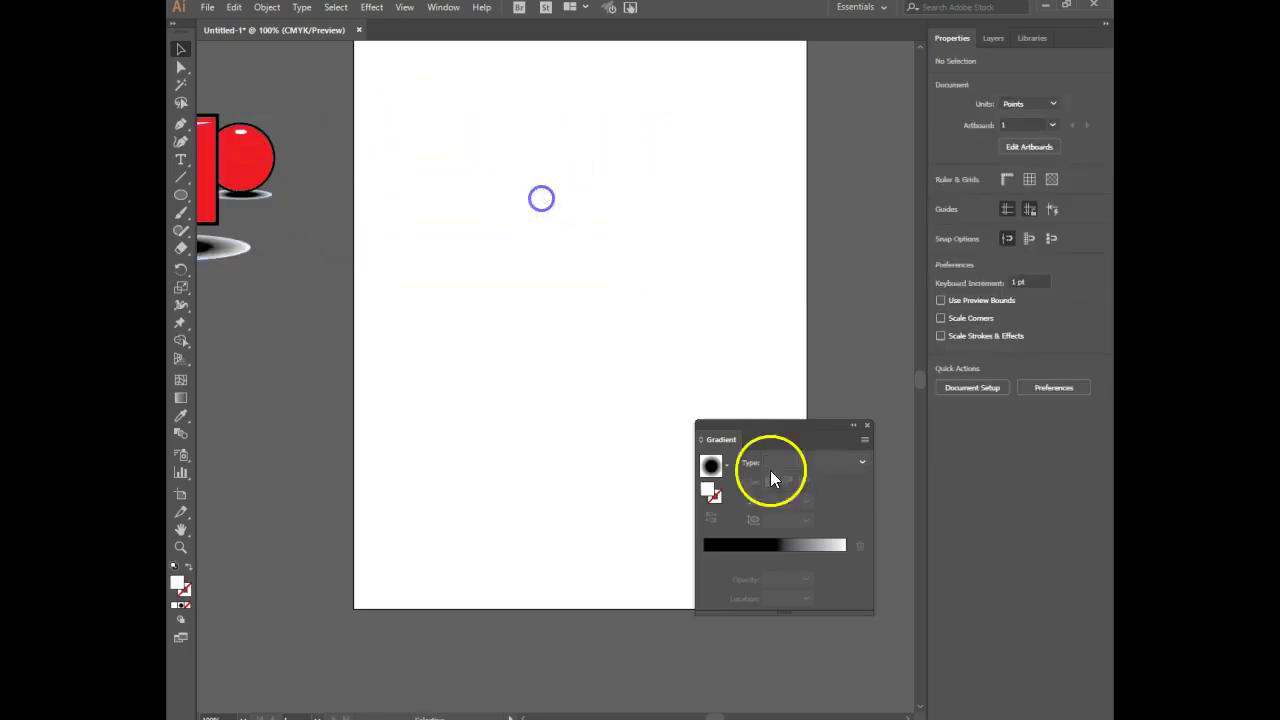
pyautogui.click(867, 426)
pyautogui.click(496, 238)
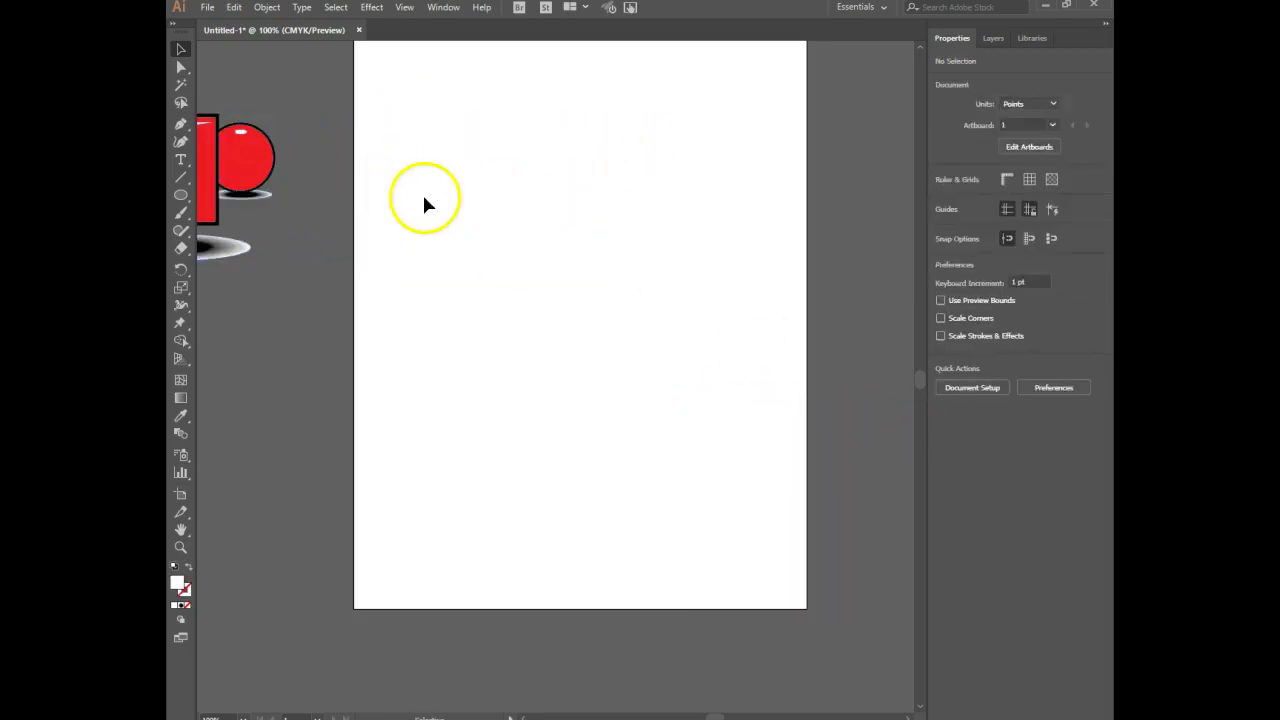
pyautogui.click(180, 124)
pyautogui.moveTo(520, 137); pyautogui.dragTo(514, 182)
# - Place Pen anchors around the head, right shoulder, right arm and right leg down to the foot
pyautogui.click(554, 161)
pyautogui.click(573, 161)
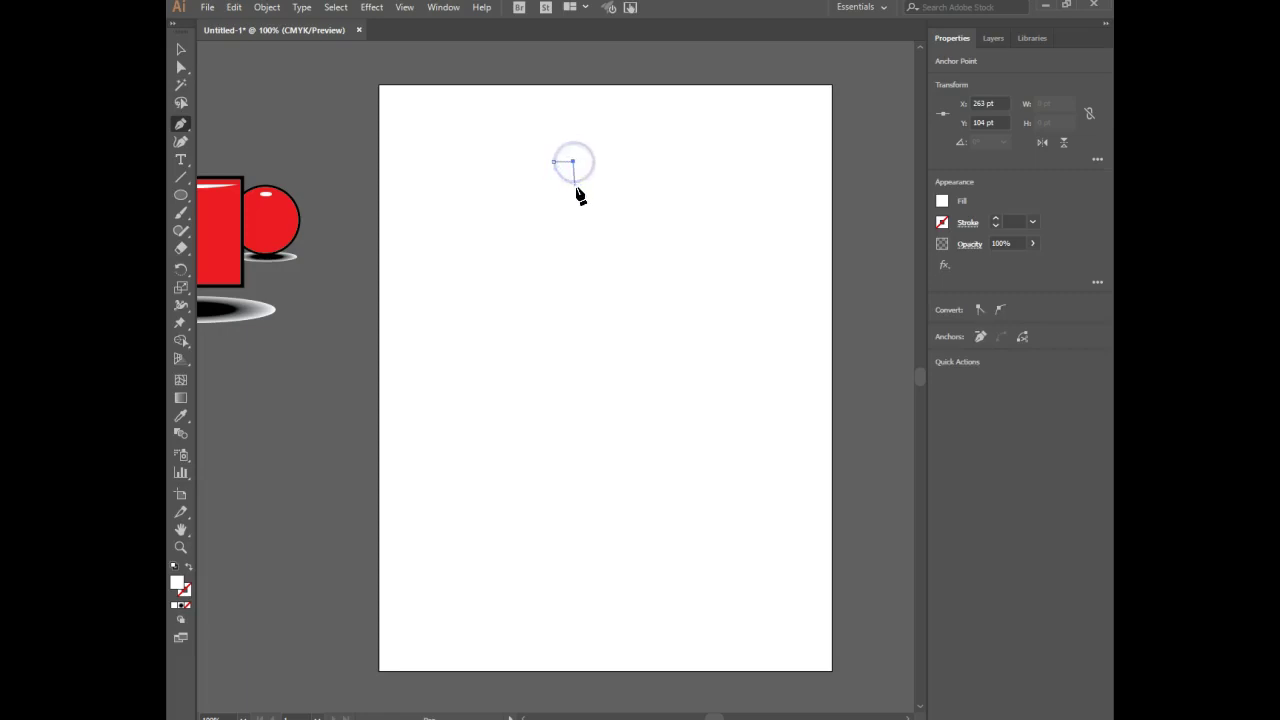
pyautogui.click(578, 190)
pyautogui.click(573, 198)
pyautogui.click(574, 211)
pyautogui.click(607, 222)
pyautogui.click(621, 314)
pyautogui.click(607, 316)
pyautogui.click(594, 269)
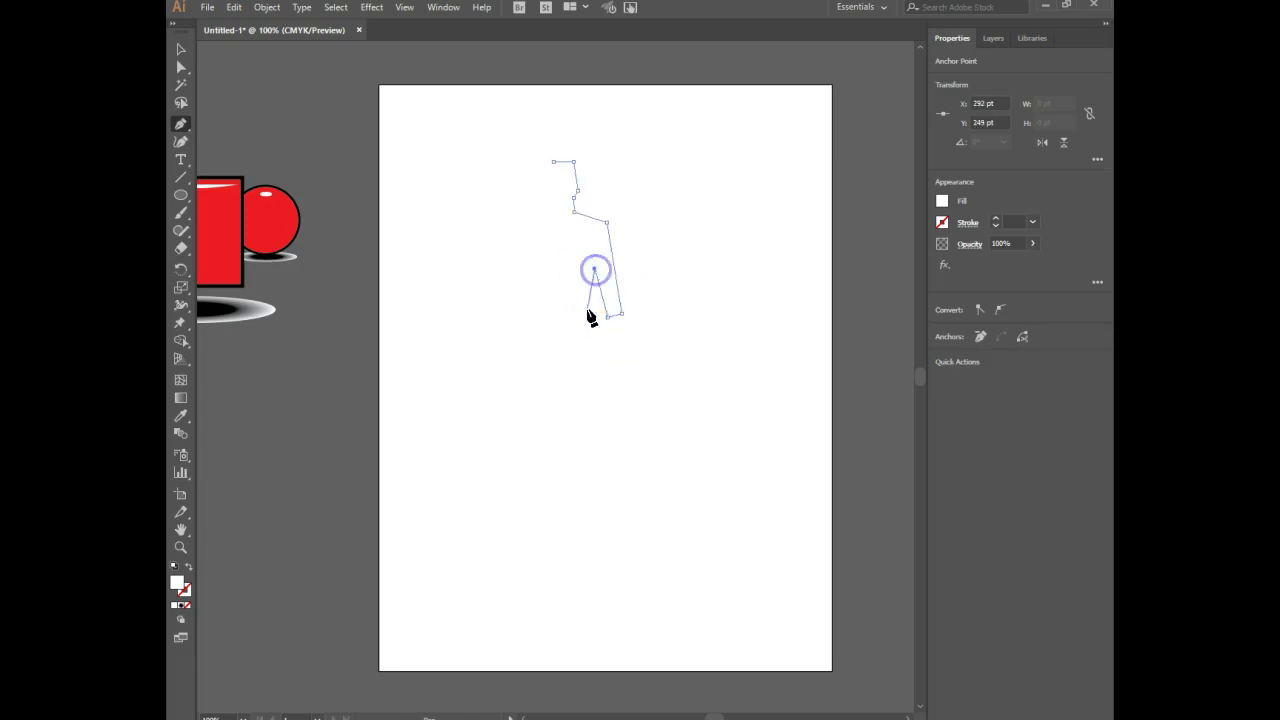
pyautogui.click(582, 317)
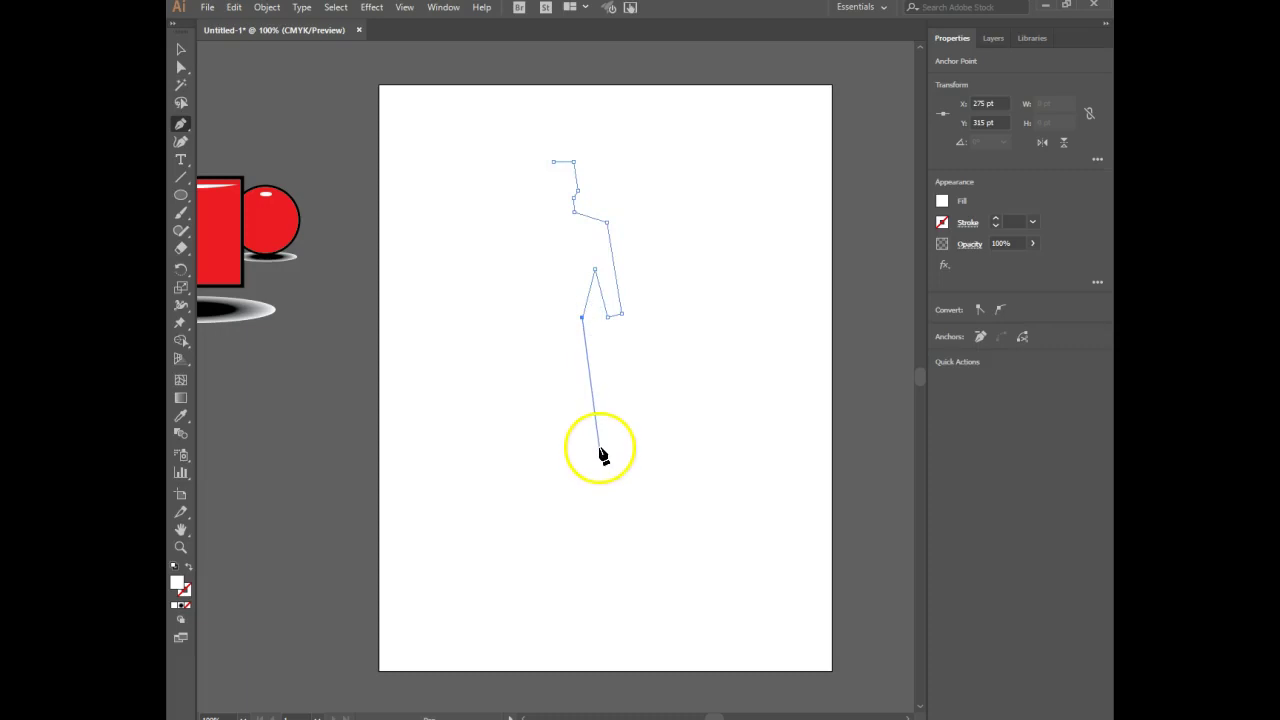
pyautogui.click(604, 467)
pyautogui.click(586, 467)
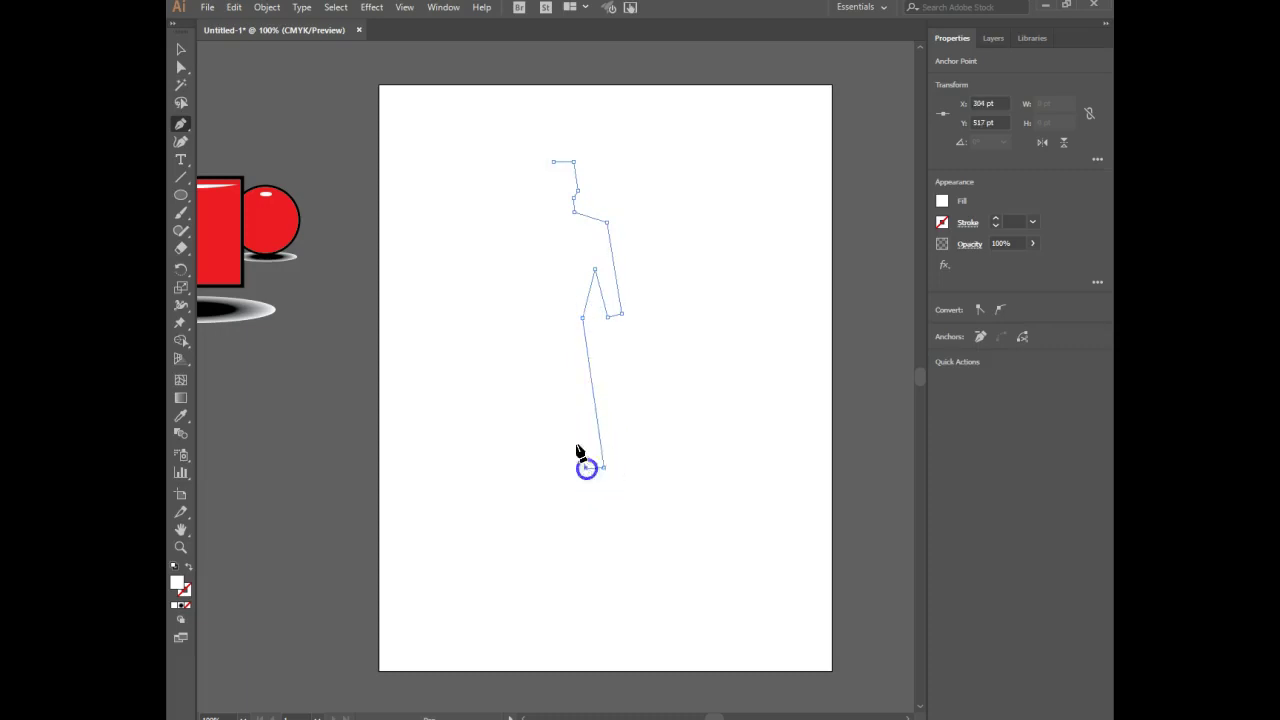
# - Continue the outline down the left leg and arm, then close it back at the head
pyautogui.click(557, 372)
pyautogui.click(537, 471)
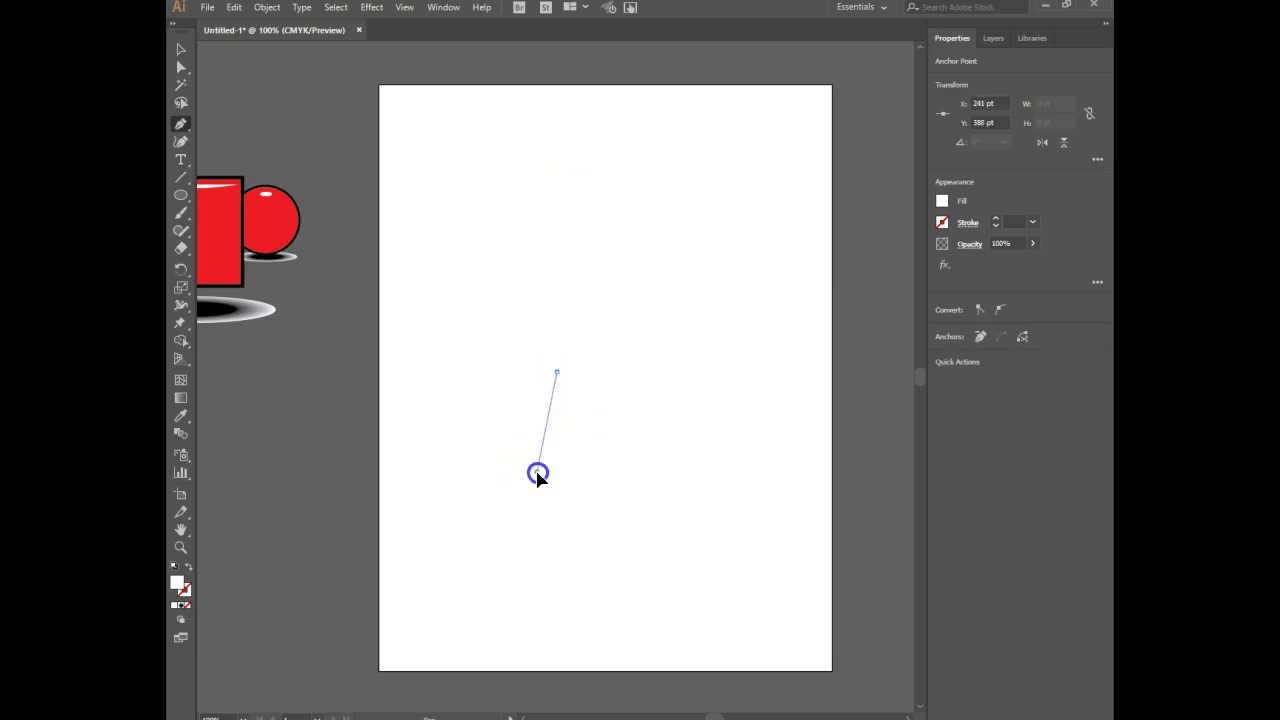
pyautogui.click(515, 471)
pyautogui.click(534, 321)
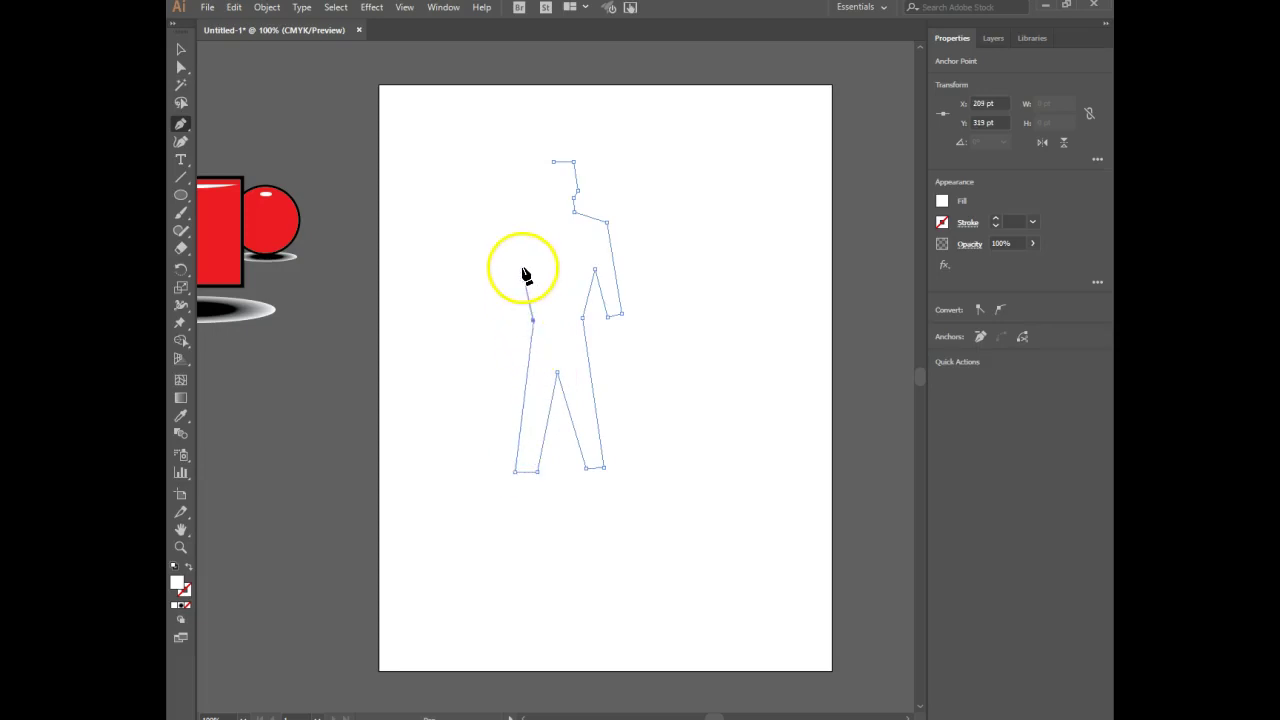
pyautogui.click(524, 255)
pyautogui.click(514, 321)
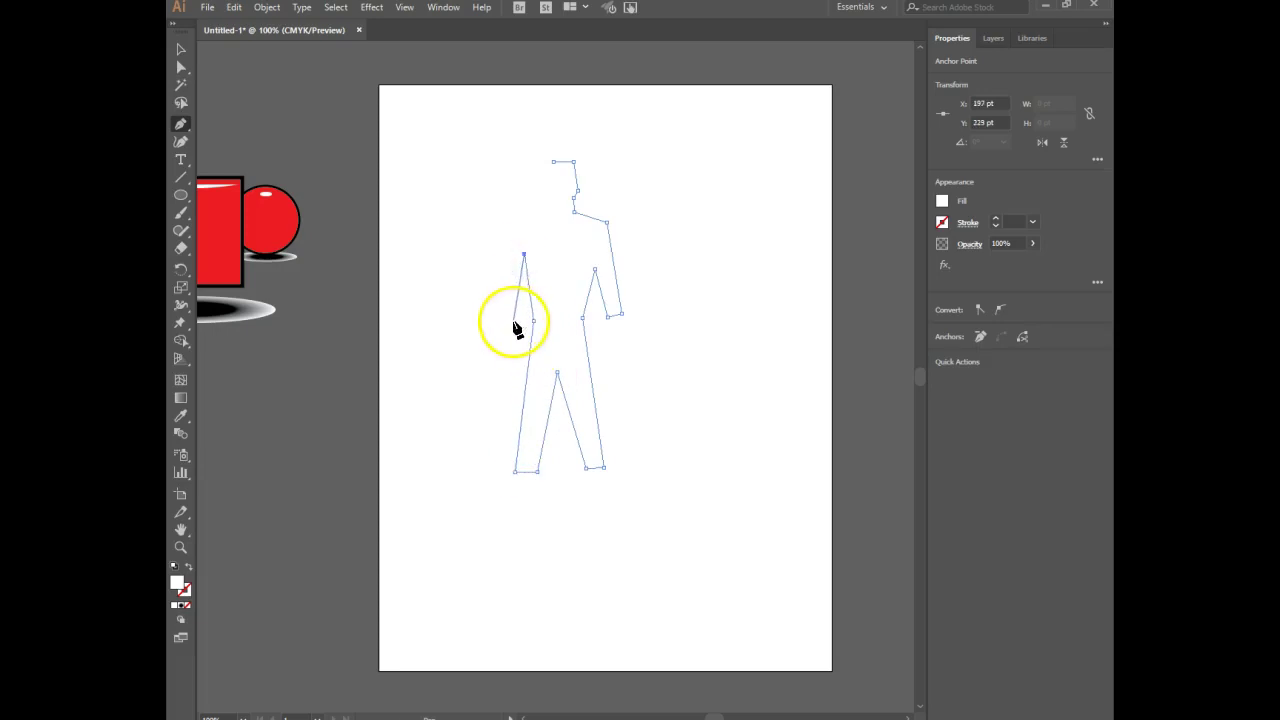
pyautogui.click(497, 319)
pyautogui.click(512, 219)
pyautogui.click(553, 212)
pyautogui.click(554, 198)
pyautogui.click(547, 189)
pyautogui.click(553, 163)
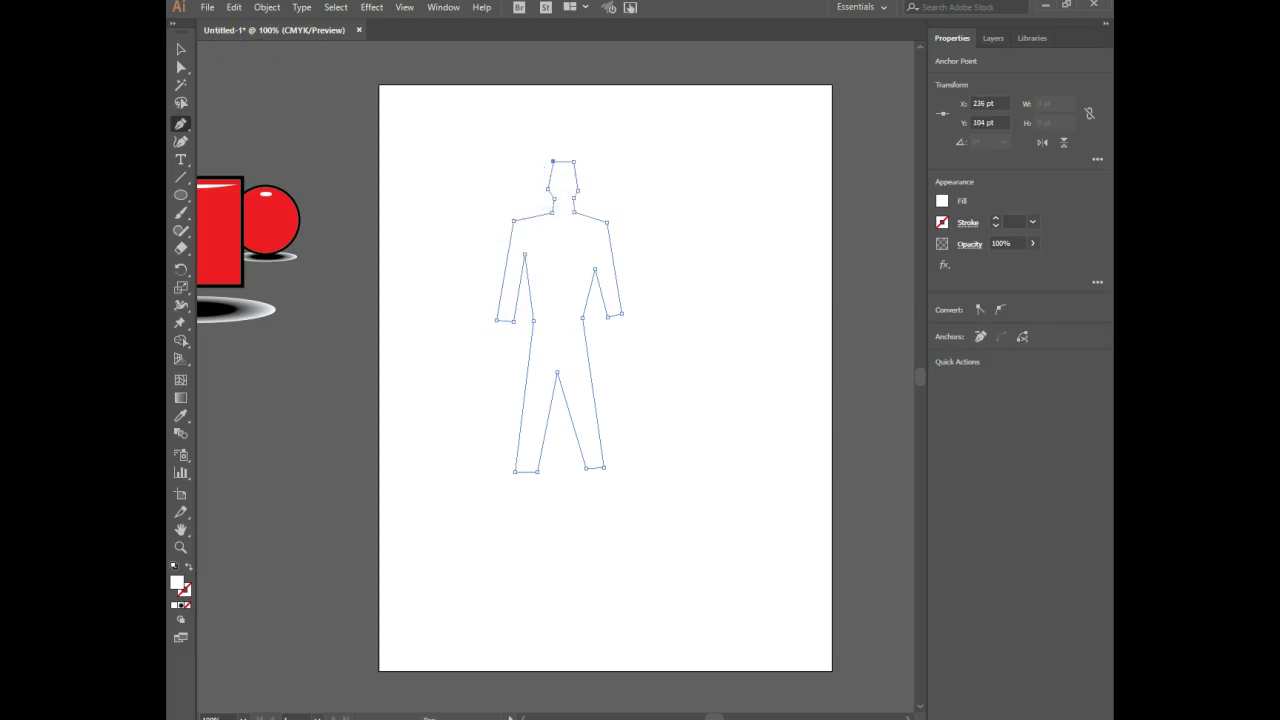
# - Fill the closed figure with the red swatch, then deselect and reselect it
pyautogui.press('v')
pyautogui.click(941, 201)
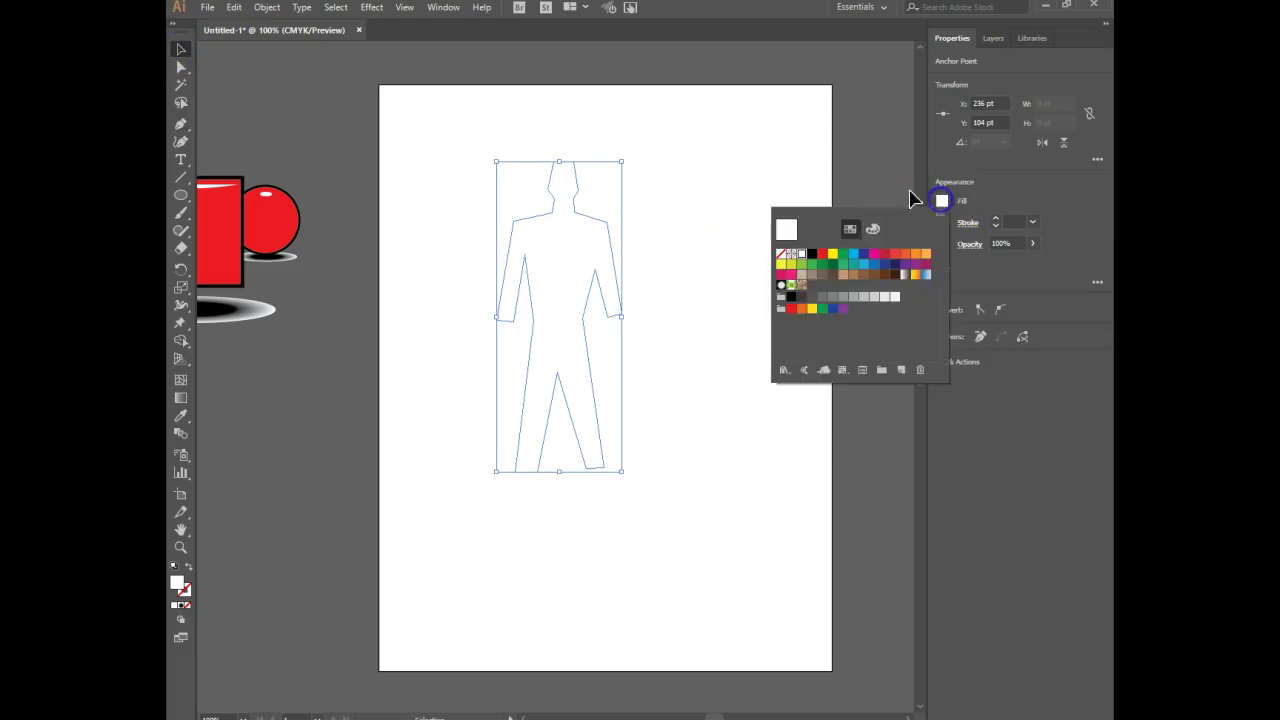
pyautogui.click(822, 253)
pyautogui.click(735, 152)
pyautogui.click(753, 206)
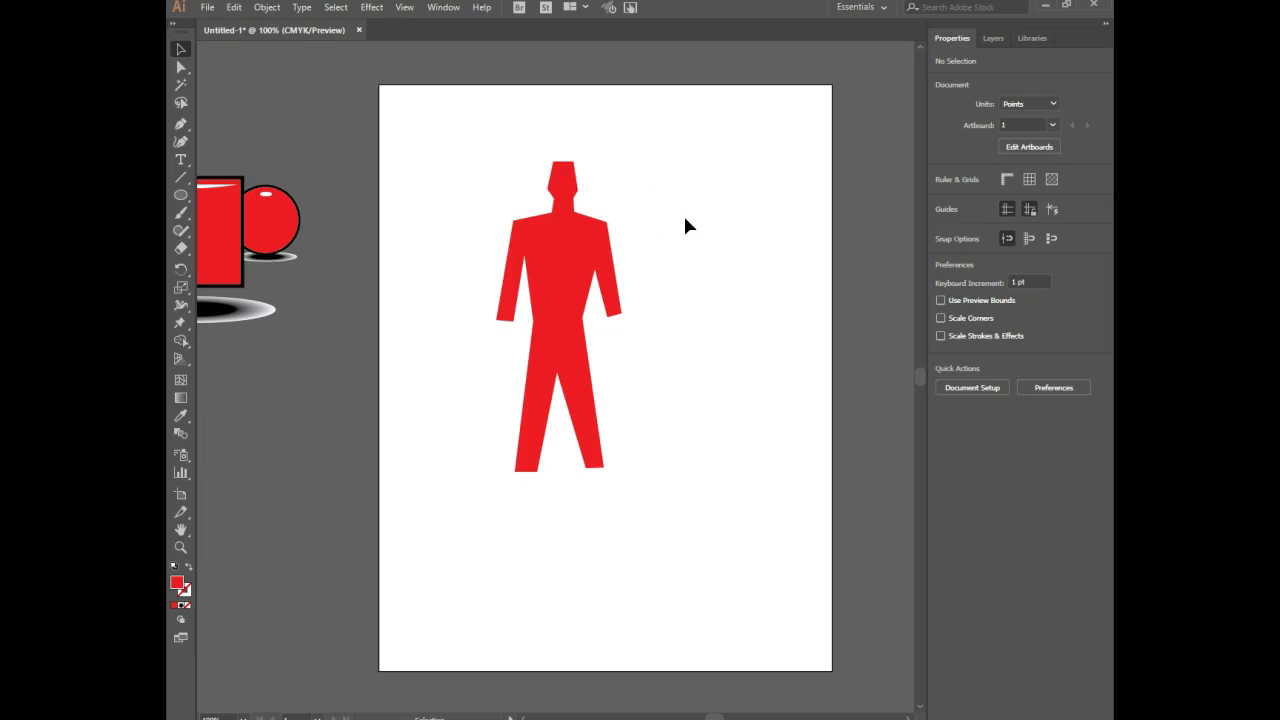
pyautogui.click(723, 204)
pyautogui.click(560, 262)
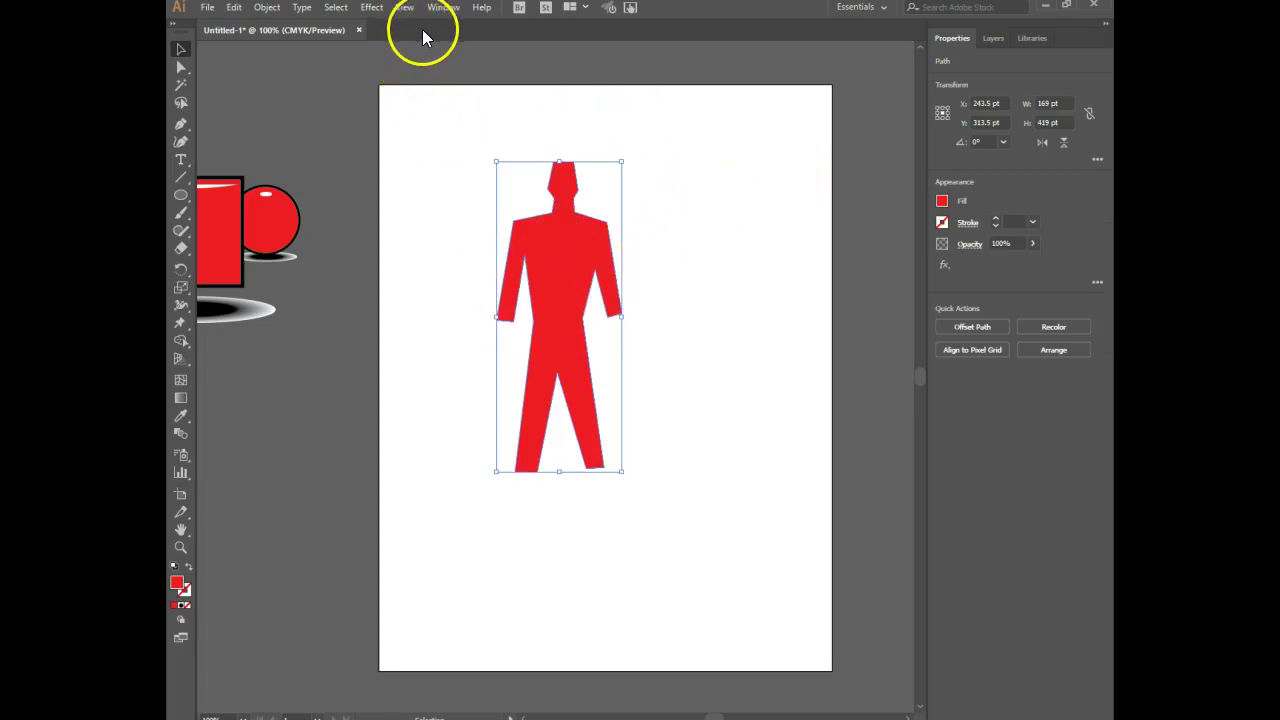
# - Apply a Stylize Drop Shadow to the figure: Multiply 75%, 7 pt offsets, 5 pt blur
pyautogui.click(370, 10)
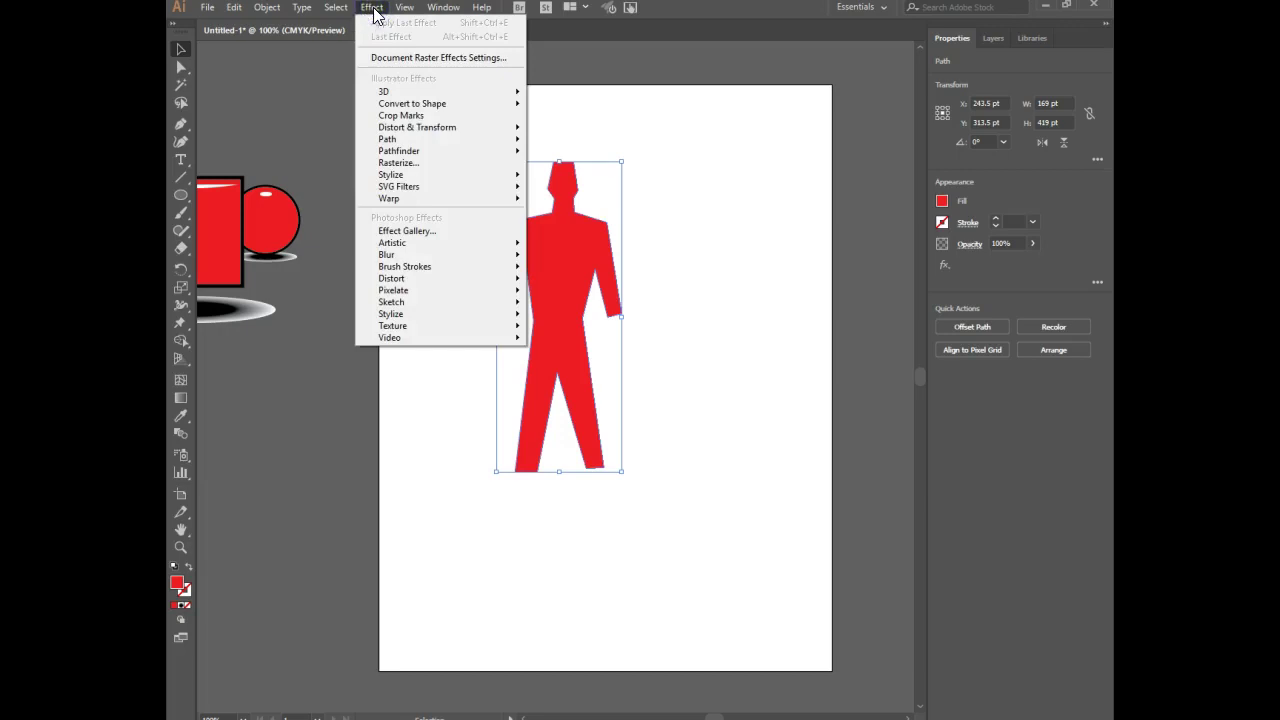
pyautogui.doubleClick(376, 12)
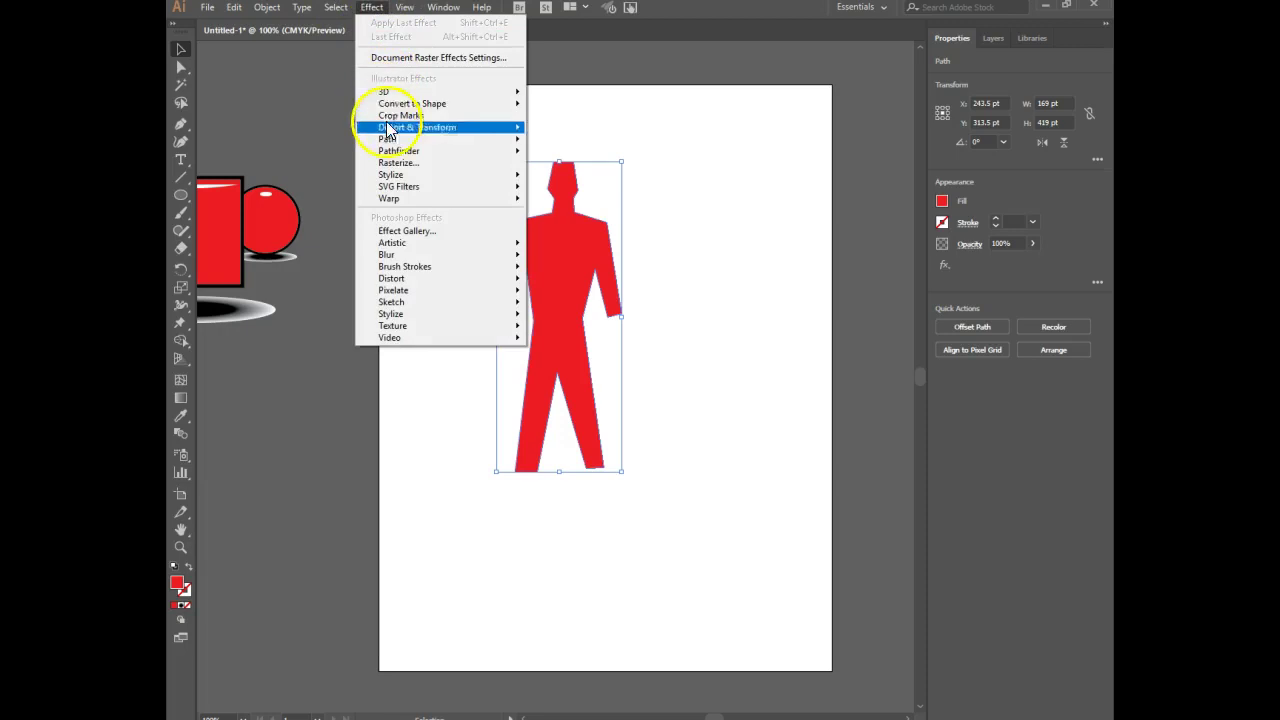
pyautogui.click(392, 176)
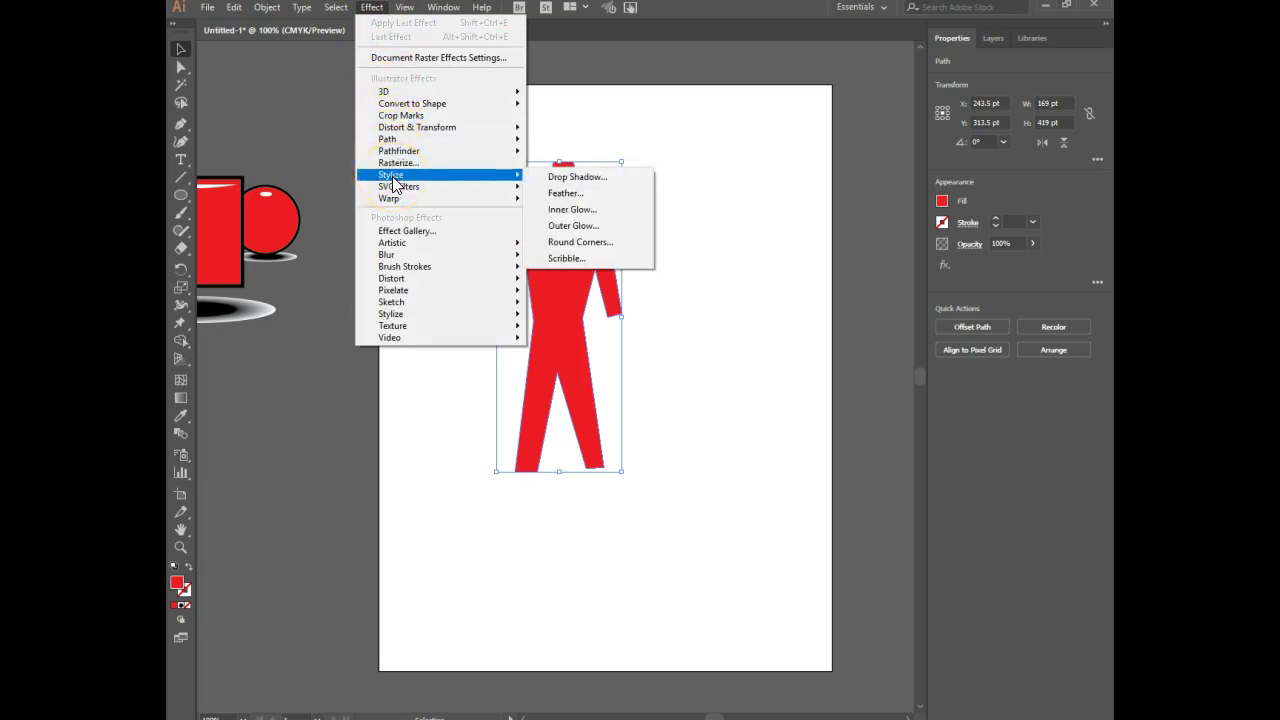
pyautogui.click(397, 178)
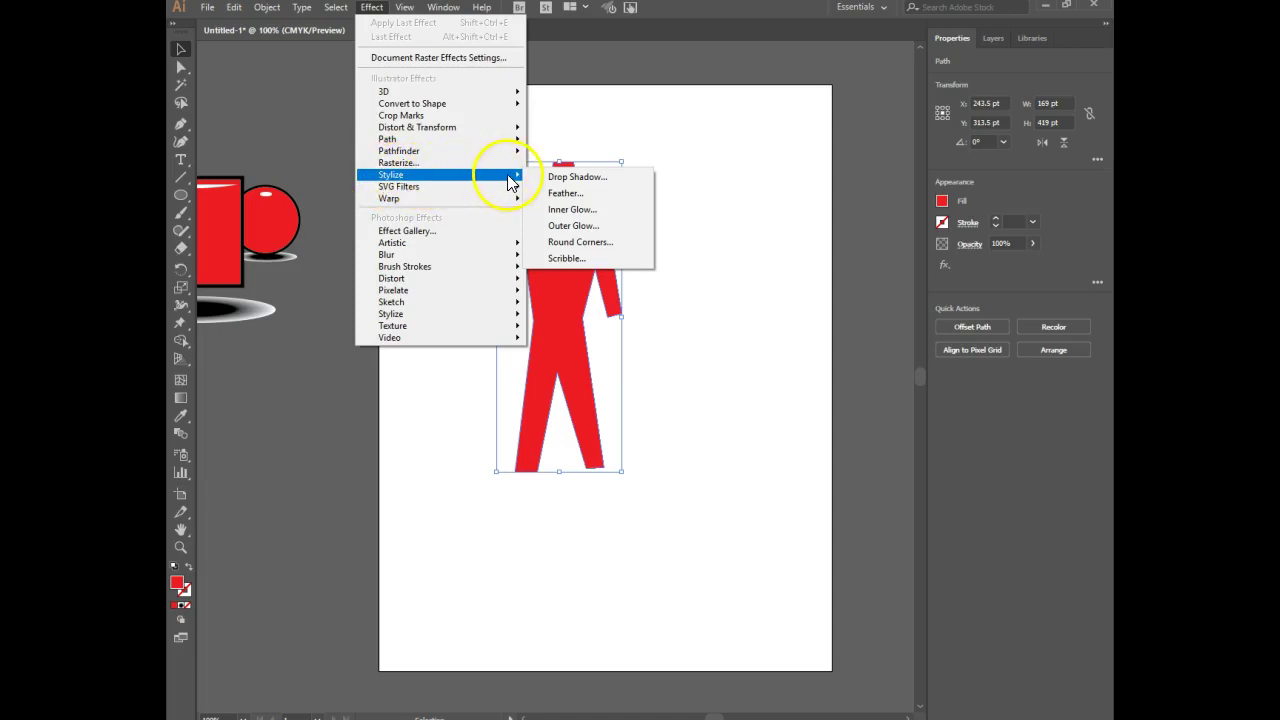
pyautogui.click(548, 178)
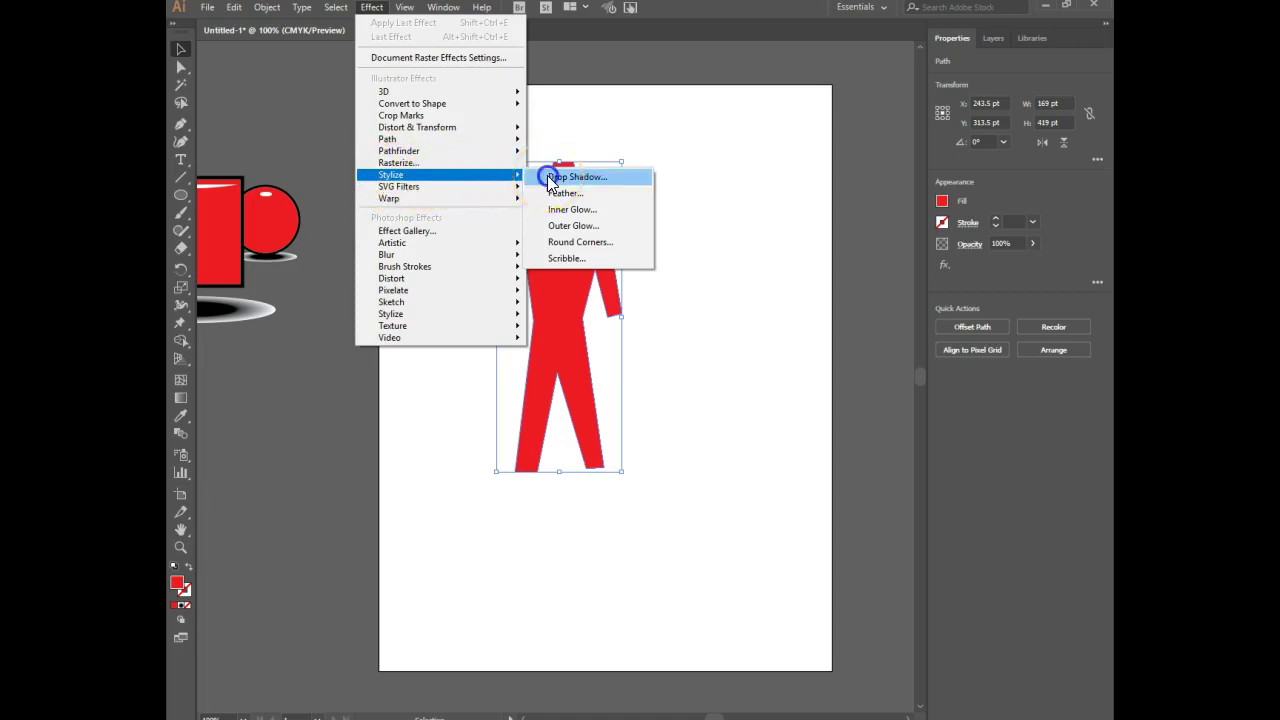
pyautogui.moveTo(630, 258); pyautogui.dragTo(781, 215)
pyautogui.click(697, 396)
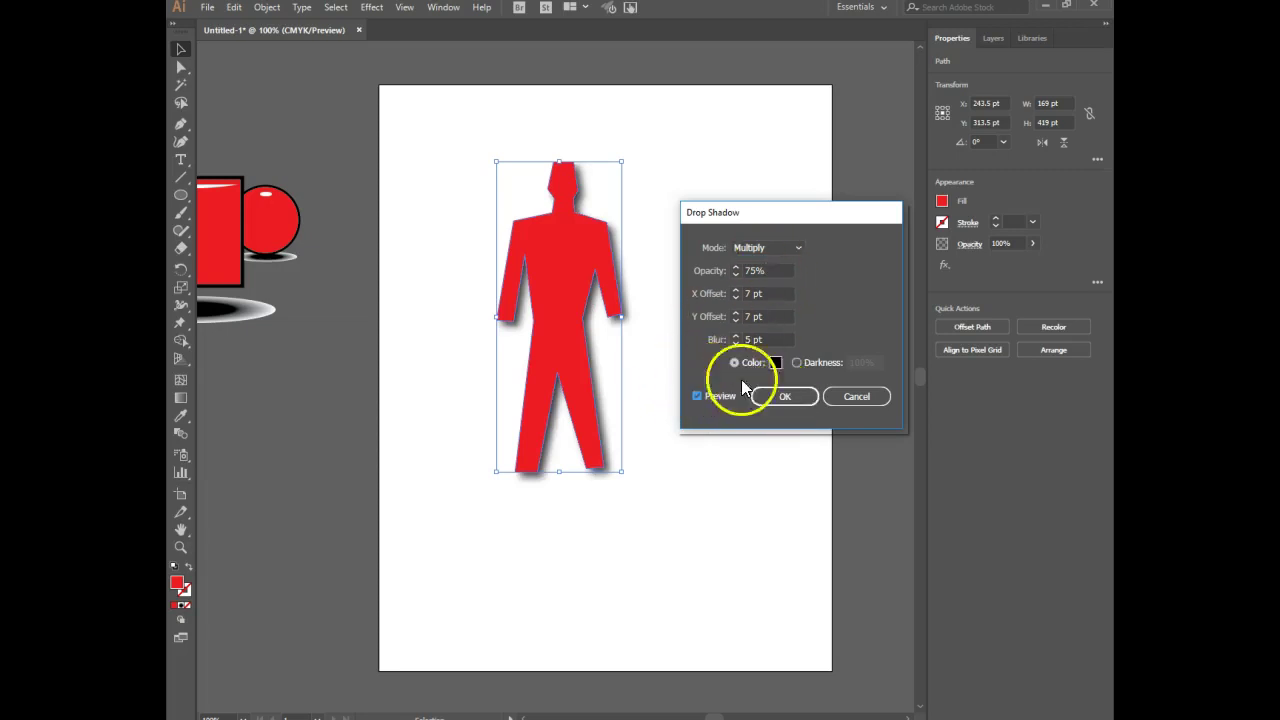
pyautogui.click(780, 398)
pyautogui.click(761, 323)
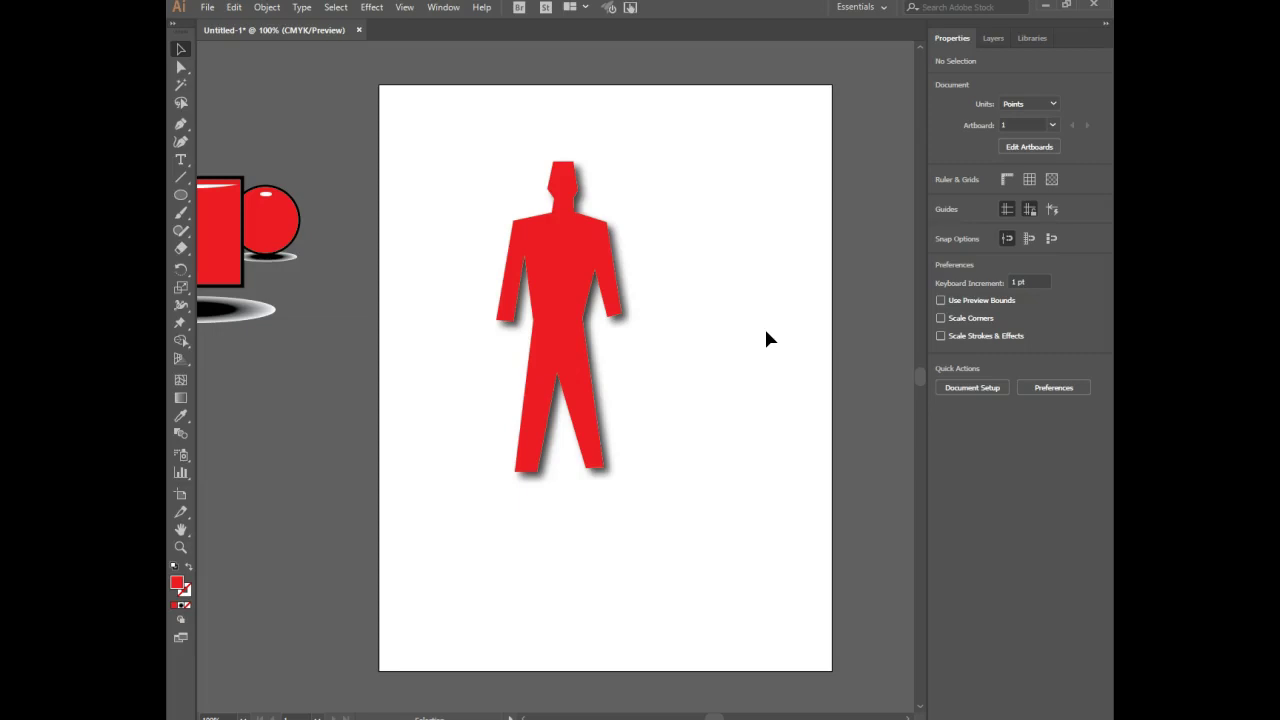
# - Shift the red figure left, then Alt-drag a copy of it to the right
pyautogui.click(565, 258)
pyautogui.moveTo(577, 251); pyautogui.dragTo(518, 251)
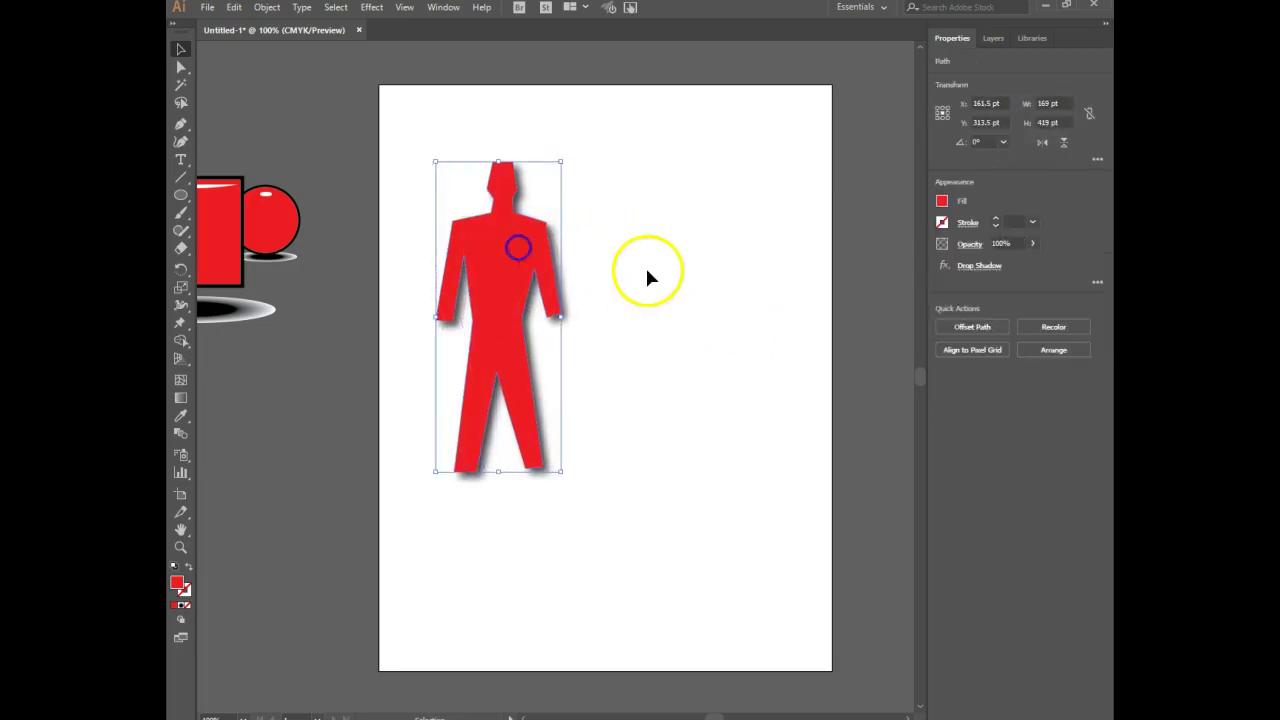
pyautogui.click(505, 288)
pyautogui.moveTo(505, 288); pyautogui.dragTo(700, 282)
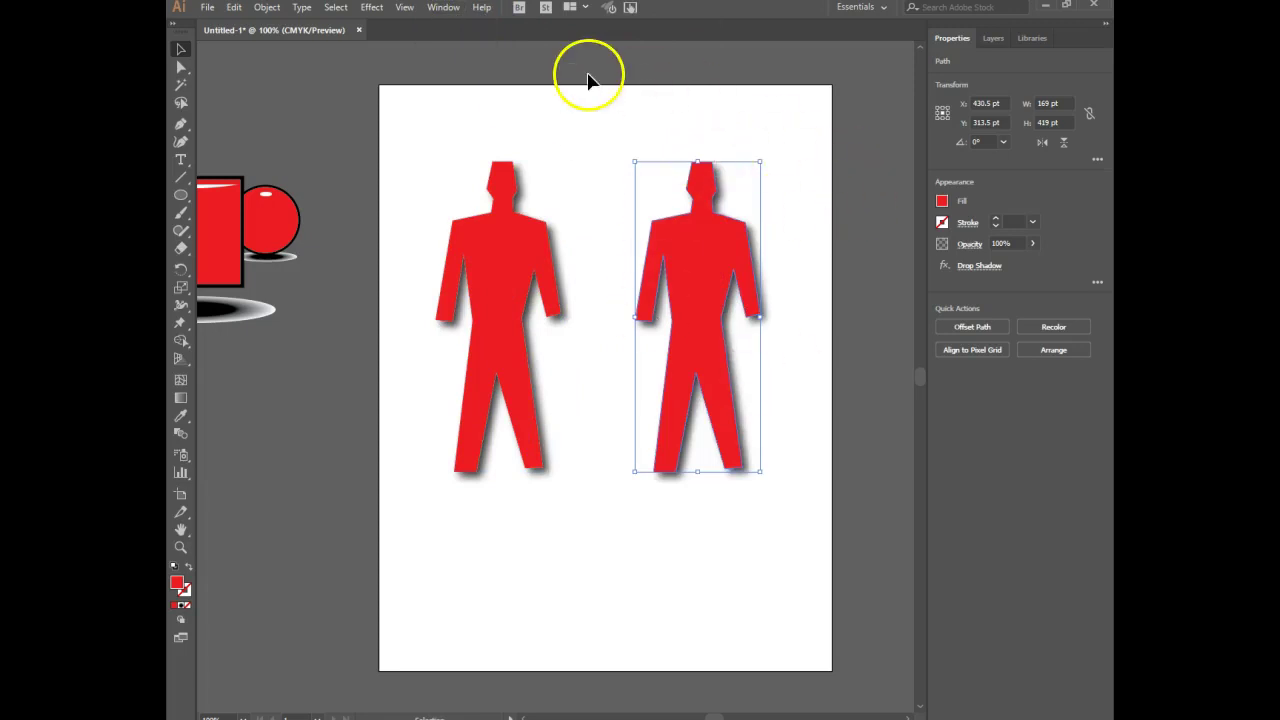
pyautogui.click(443, 10)
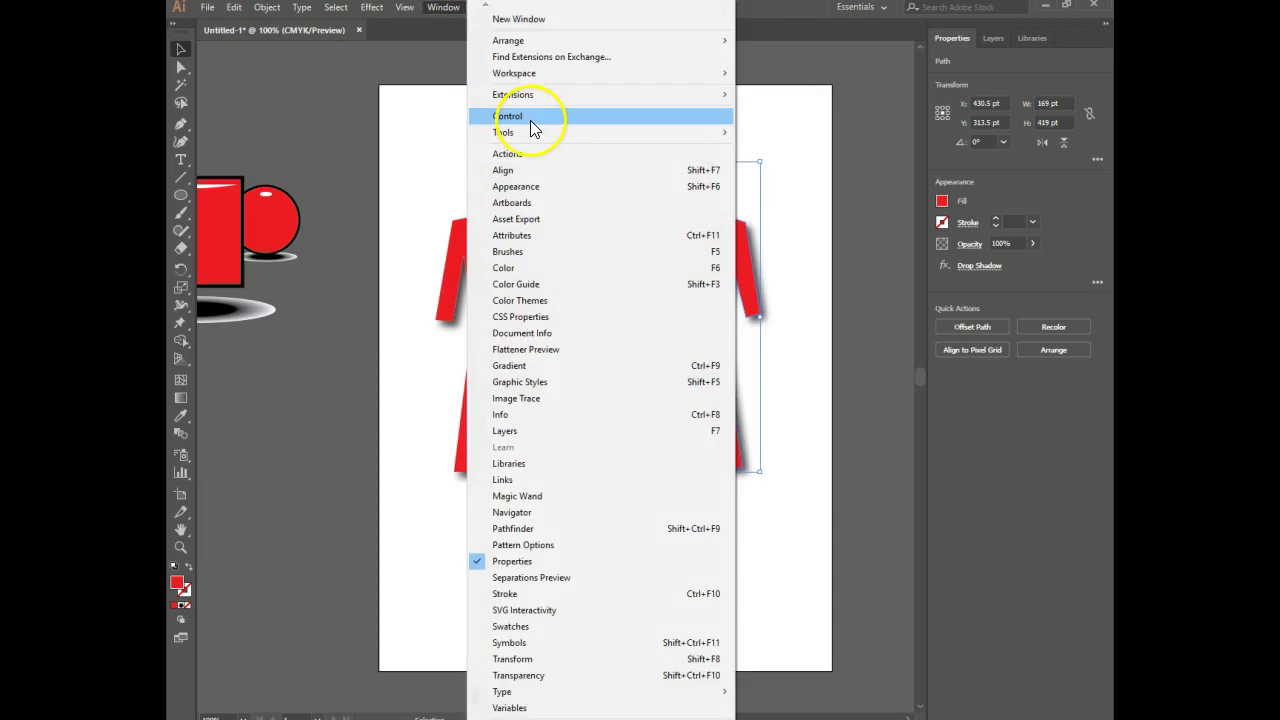
# - Delete the Drop Shadow attribute from the right-hand copy in the Appearance panel
pyautogui.click(536, 187)
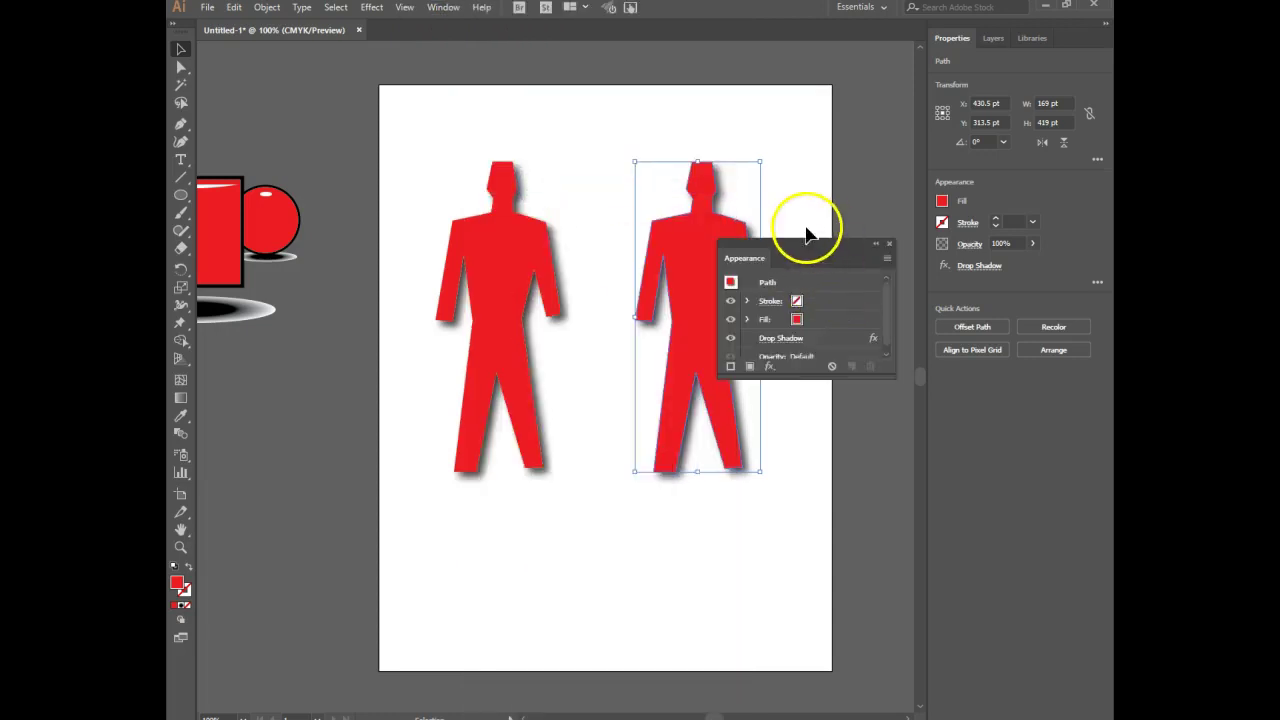
pyautogui.moveTo(820, 243); pyautogui.dragTo(868, 129)
pyautogui.moveTo(861, 258); pyautogui.dragTo(866, 355)
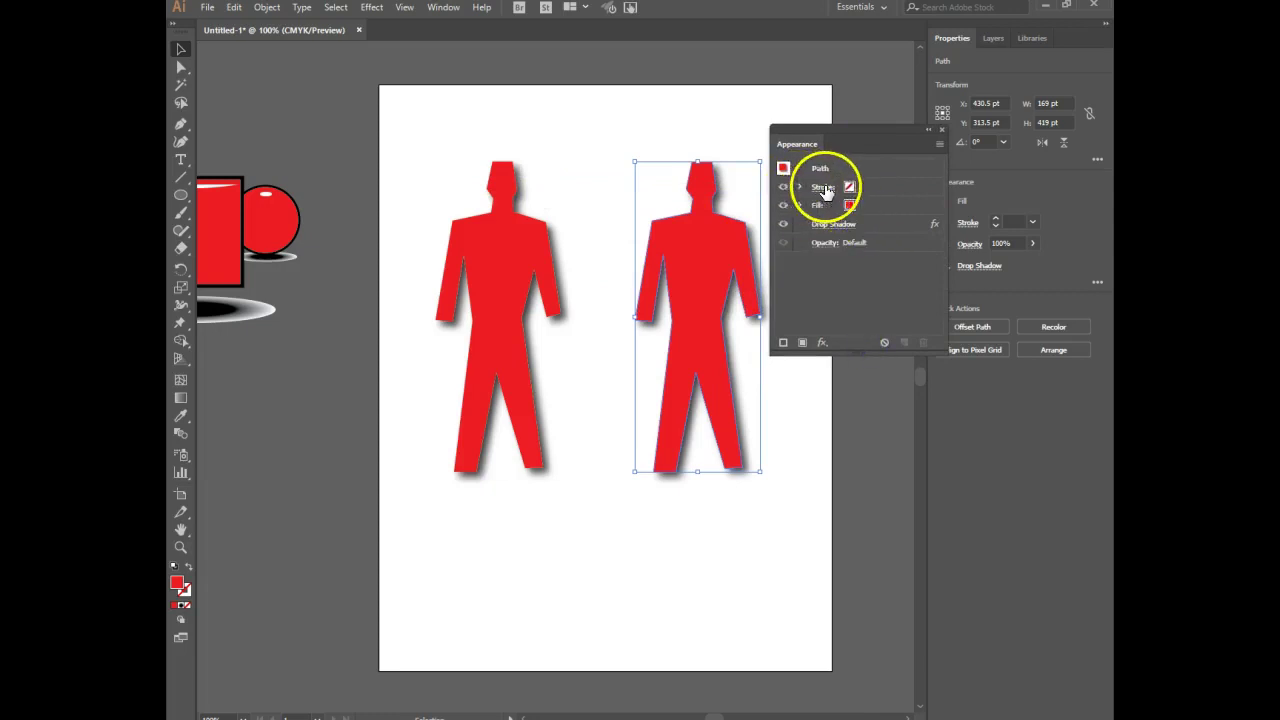
pyautogui.click(890, 223)
pyautogui.click(923, 343)
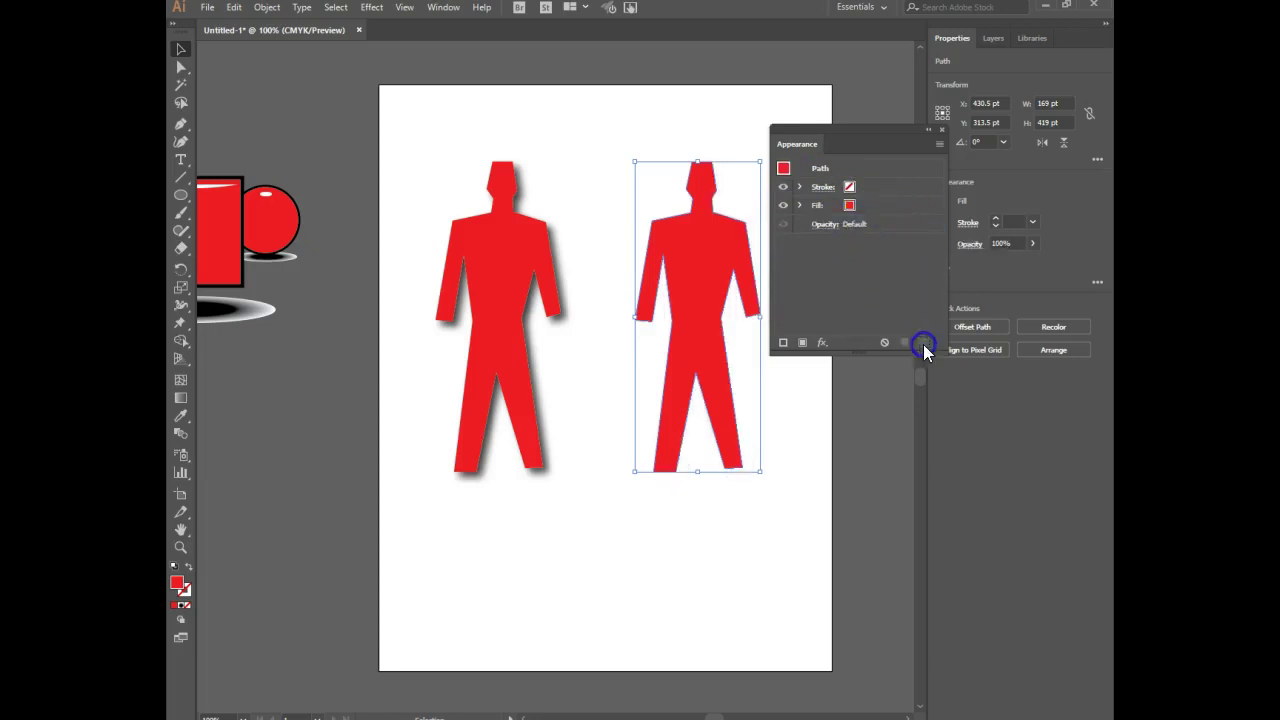
pyautogui.click(892, 127)
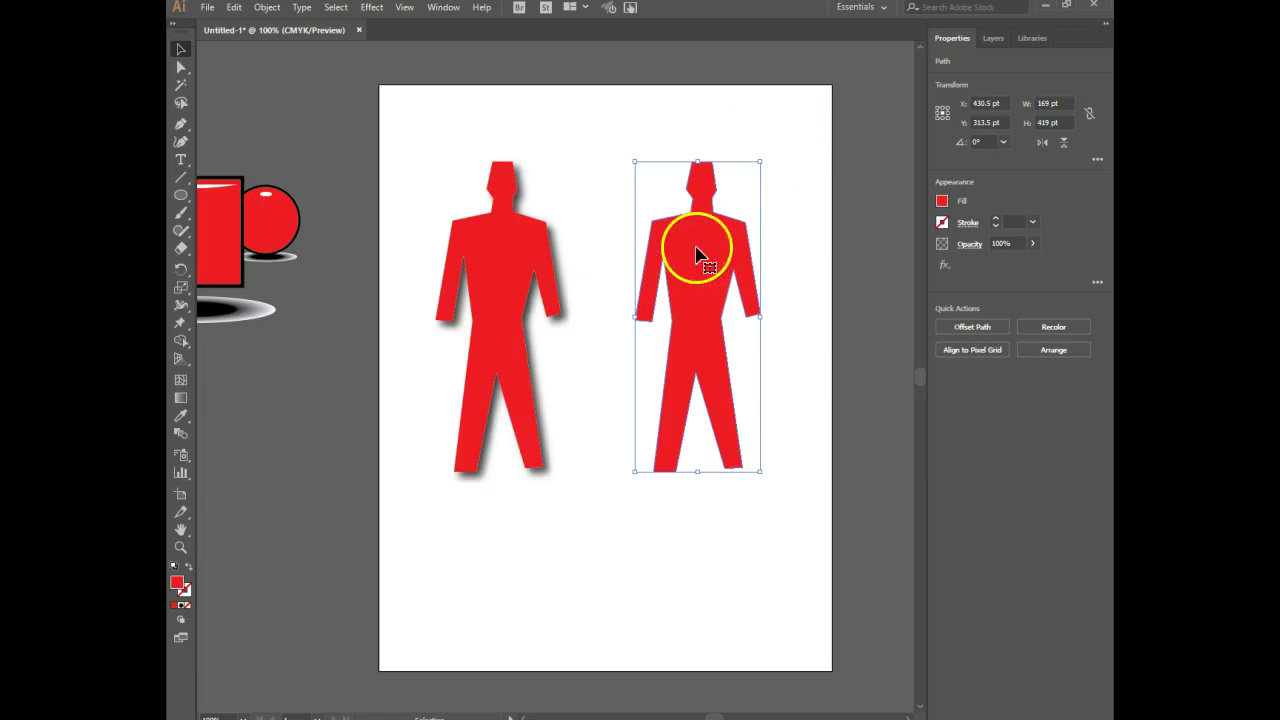
# - Toggle between Direct Selection and Selection tools, then set the fill swatch to black
pyautogui.press('a')
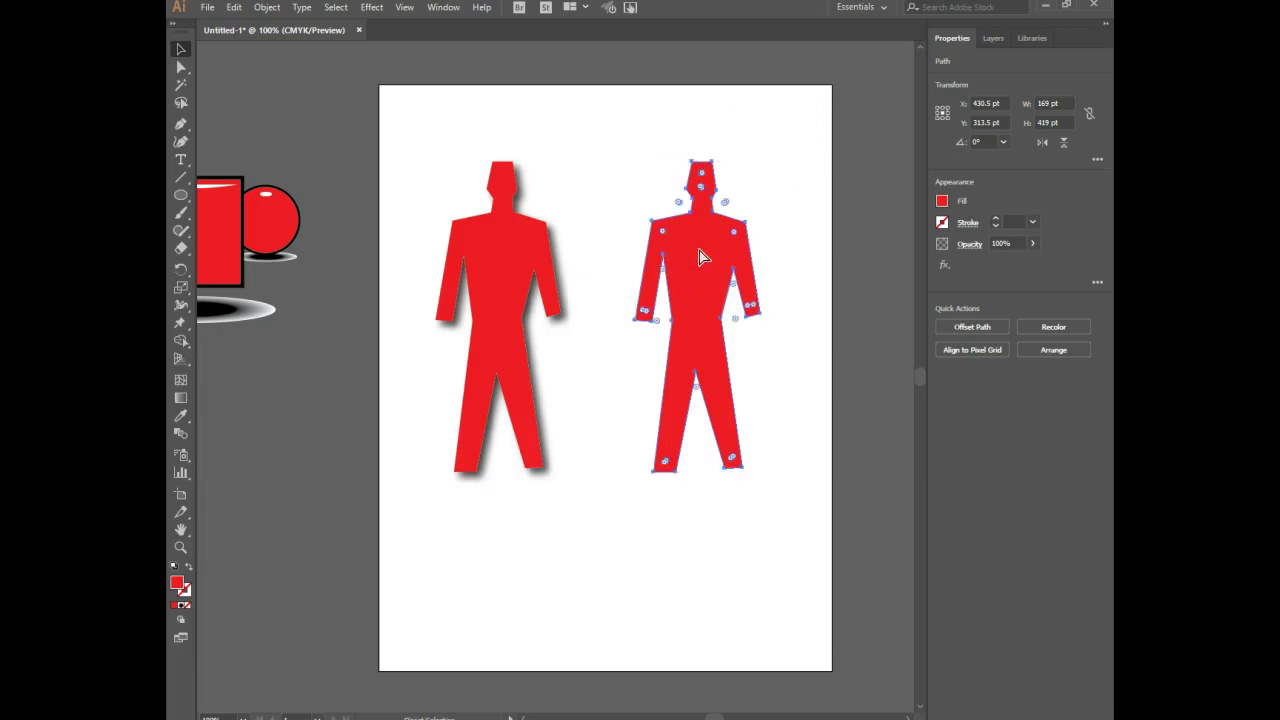
pyautogui.press('v')
pyautogui.press('a')
pyautogui.press('v')
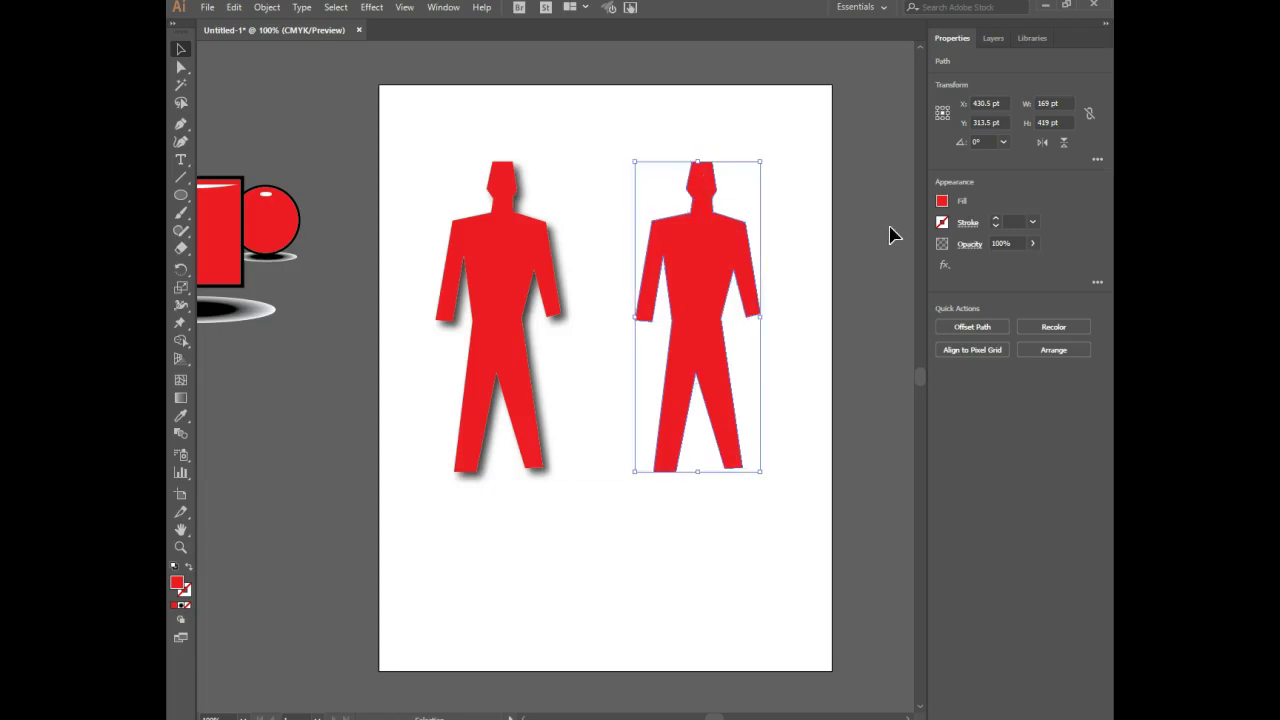
pyautogui.click(941, 201)
pyautogui.click(812, 262)
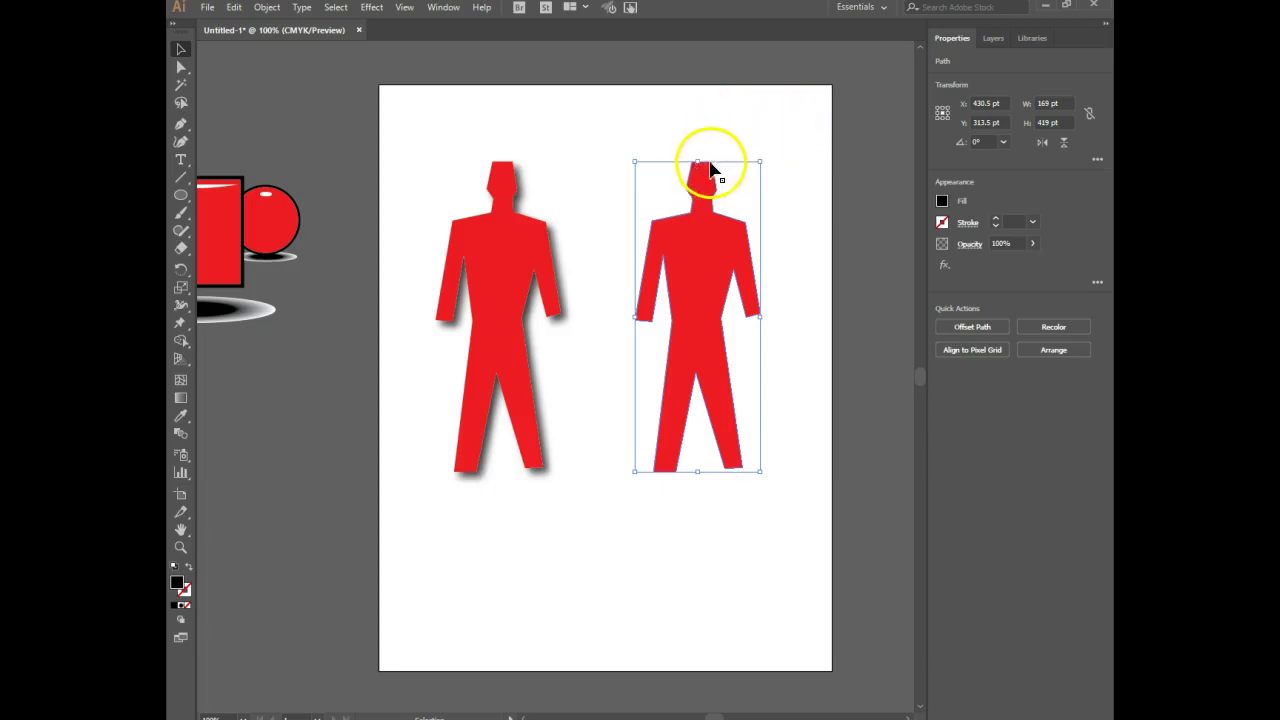
# - Squash the black shape down from its top into a 169 × 108 pt shadow at the feet
pyautogui.moveTo(699, 162); pyautogui.dragTo(697, 392)
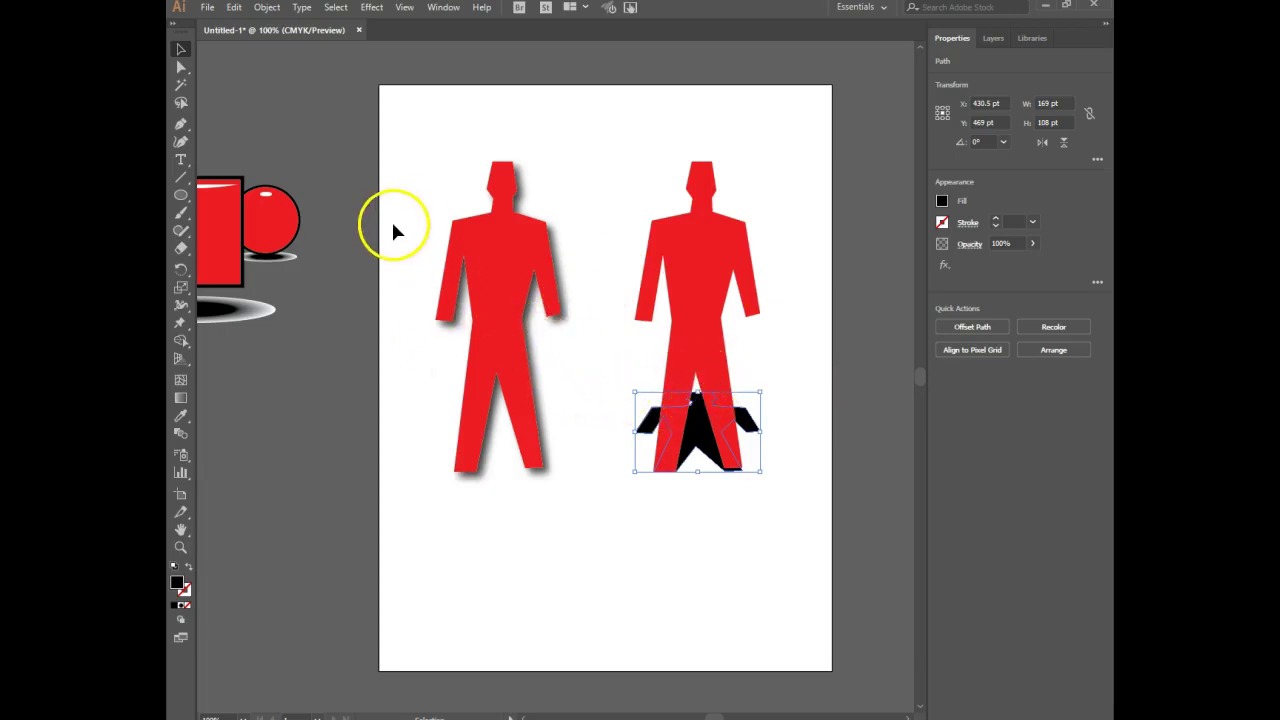
# - Shear the black shadow with the Shear Tool so it slants right, about 200.408 × 108 pt
pyautogui.click(181, 288)
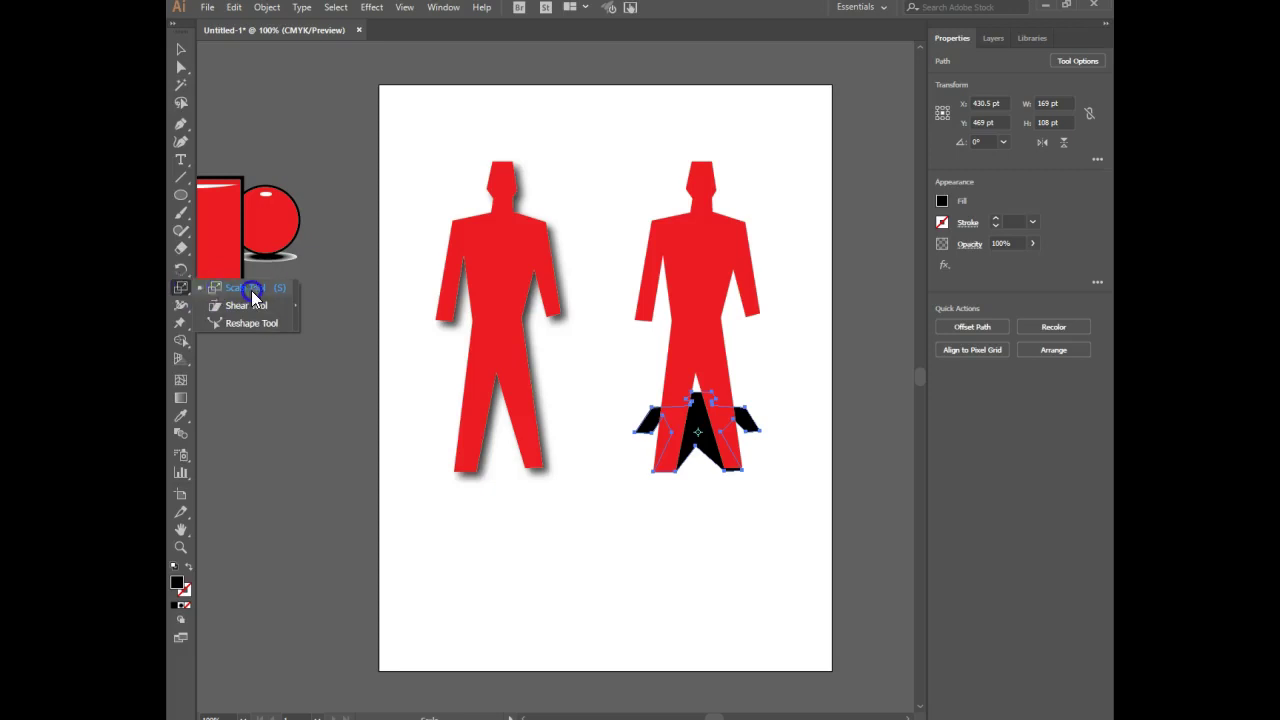
pyautogui.moveTo(178, 290); pyautogui.dragTo(242, 311)
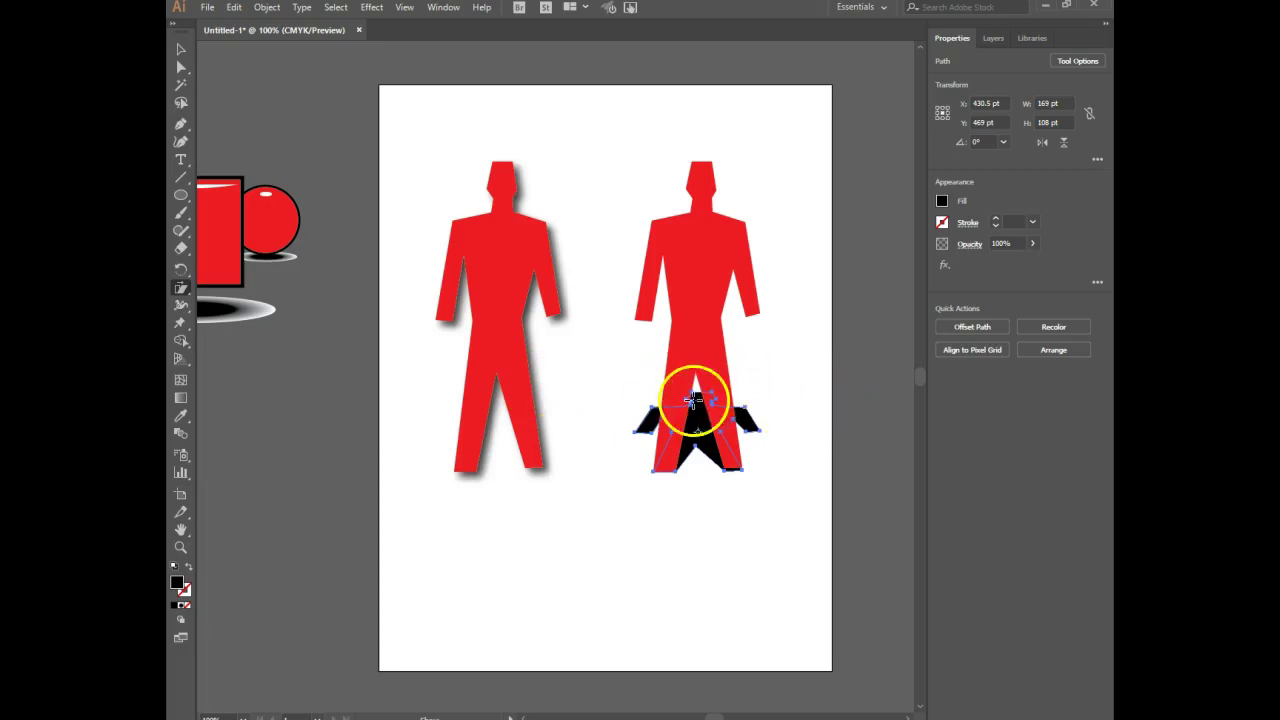
pyautogui.click(701, 393)
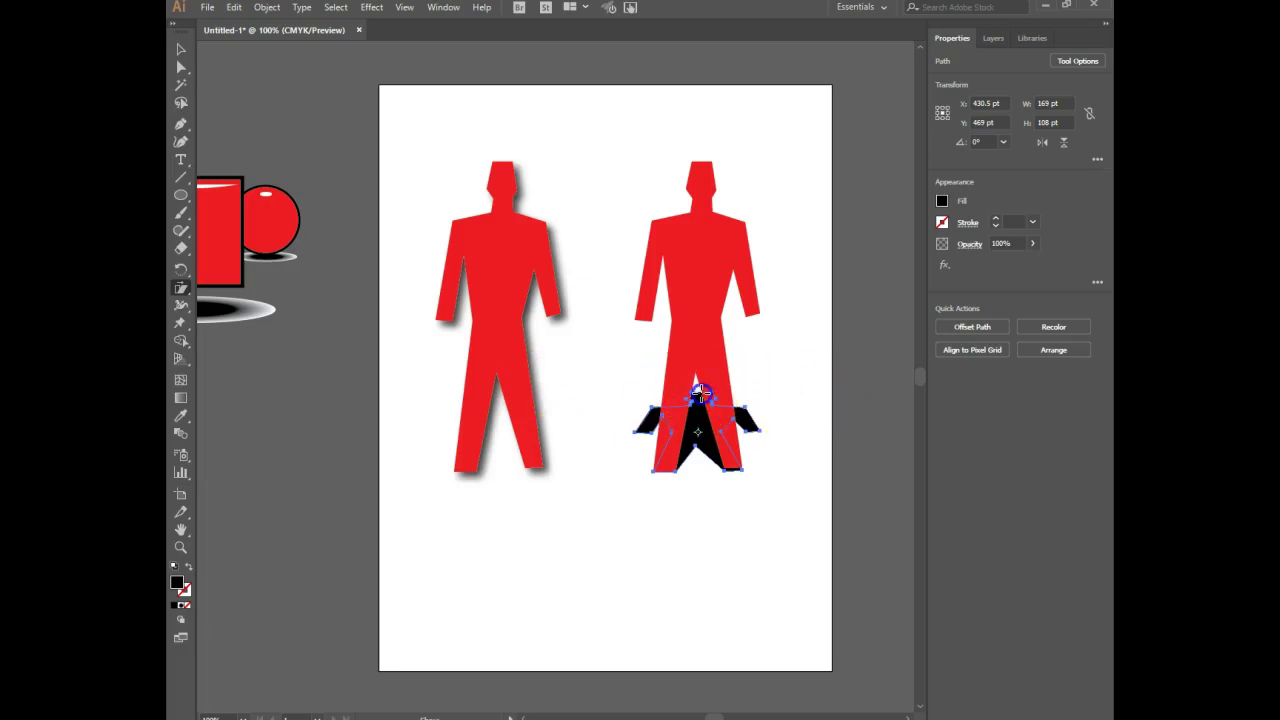
pyautogui.moveTo(701, 393); pyautogui.dragTo(638, 408)
pyautogui.moveTo(751, 411)
pyautogui.mouseDown()
pyautogui.moveTo(765, 405)
pyautogui.moveTo(736, 400)
pyautogui.mouseUp()
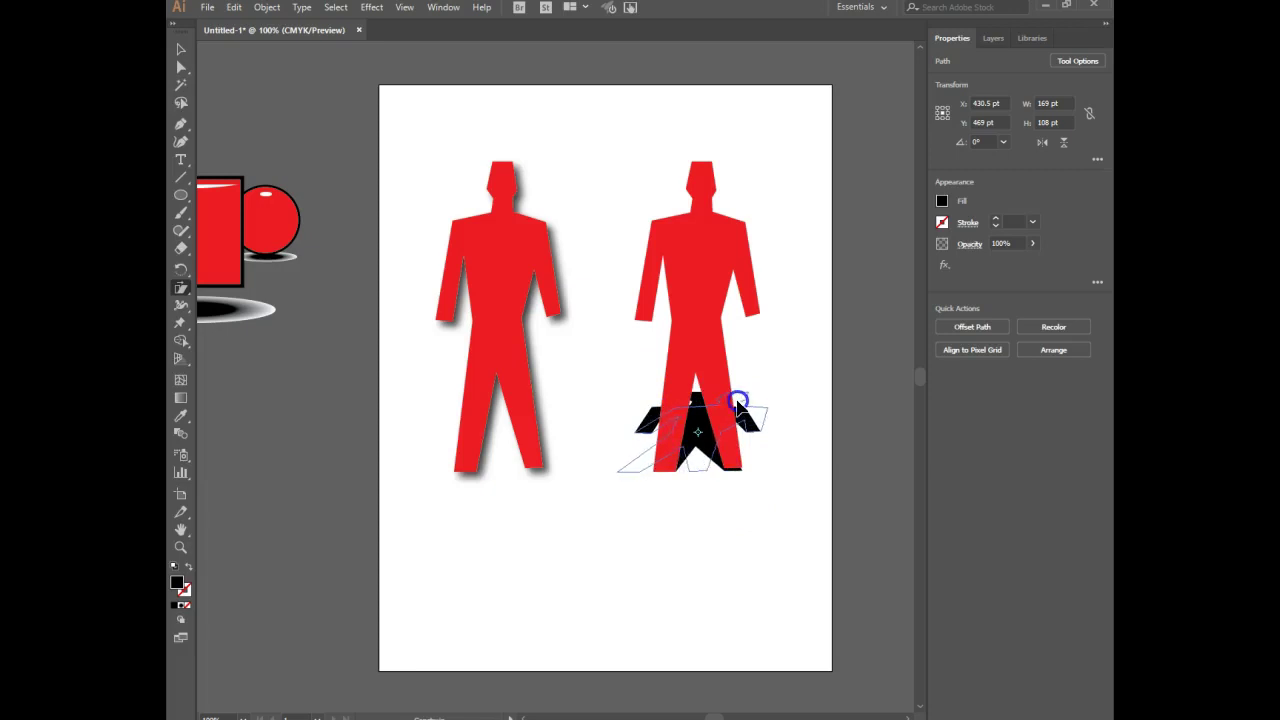
pyautogui.moveTo(737, 403); pyautogui.dragTo(738, 400)
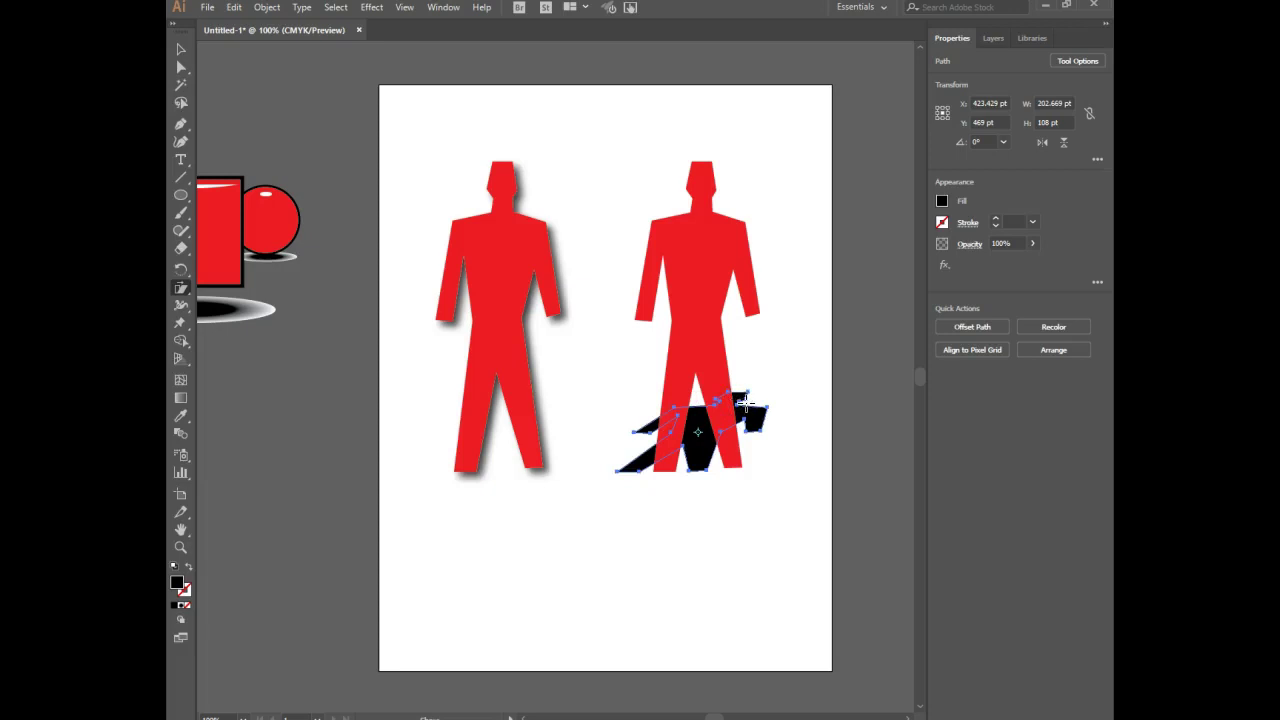
pyautogui.hotkey('ctrl', 'z')
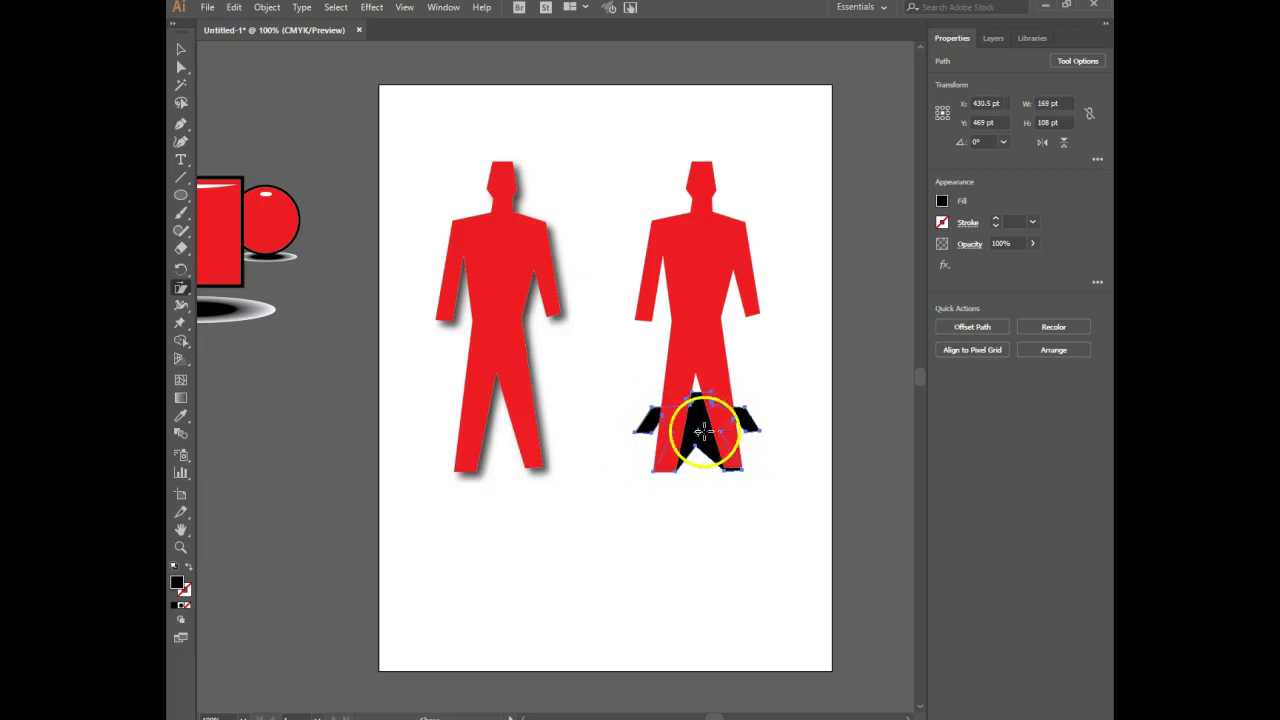
pyautogui.moveTo(697, 433); pyautogui.dragTo(701, 444)
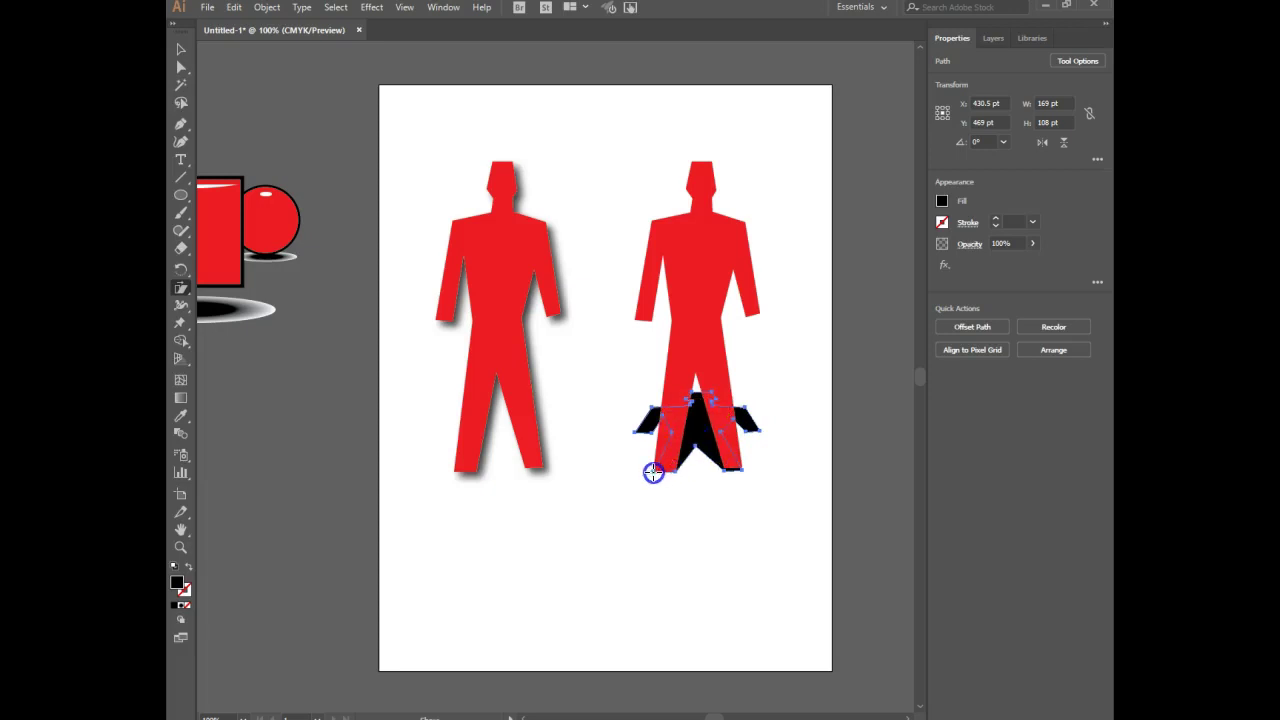
pyautogui.moveTo(704, 386); pyautogui.dragTo(766, 396)
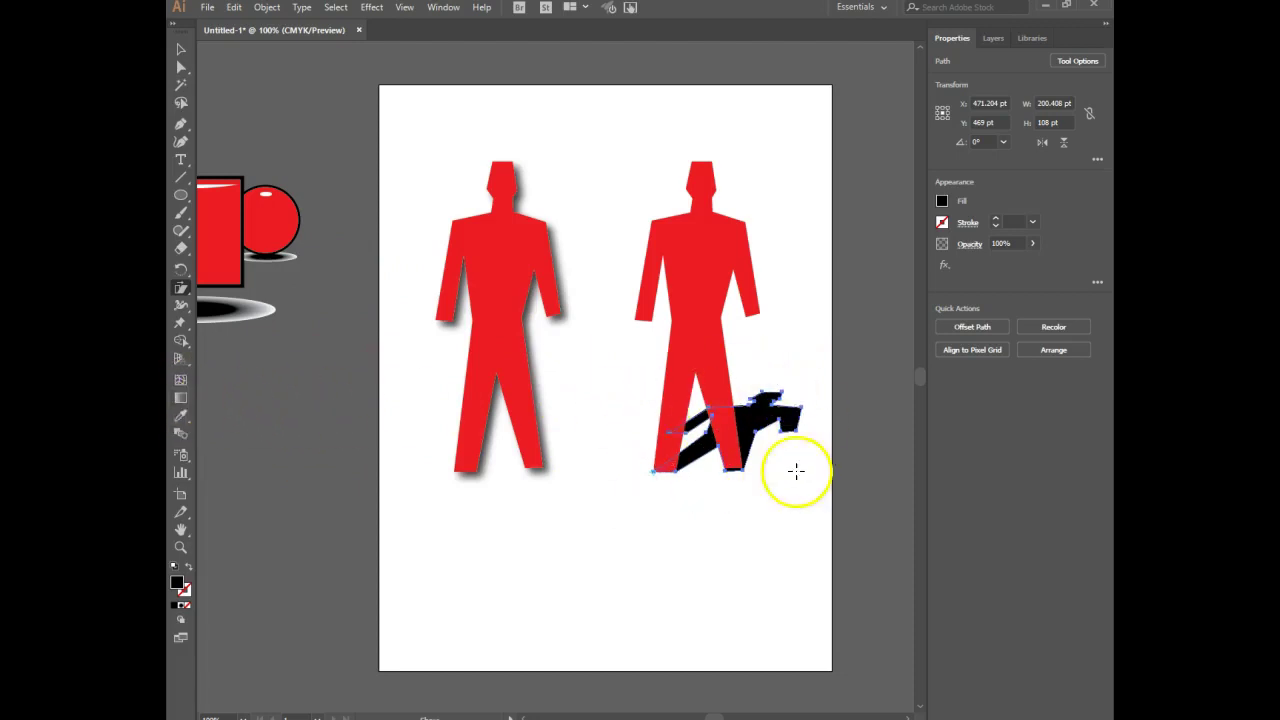
# - Give the shadow a linear gradient running vertically upward from the feet
pyautogui.doubleClick(180, 398)
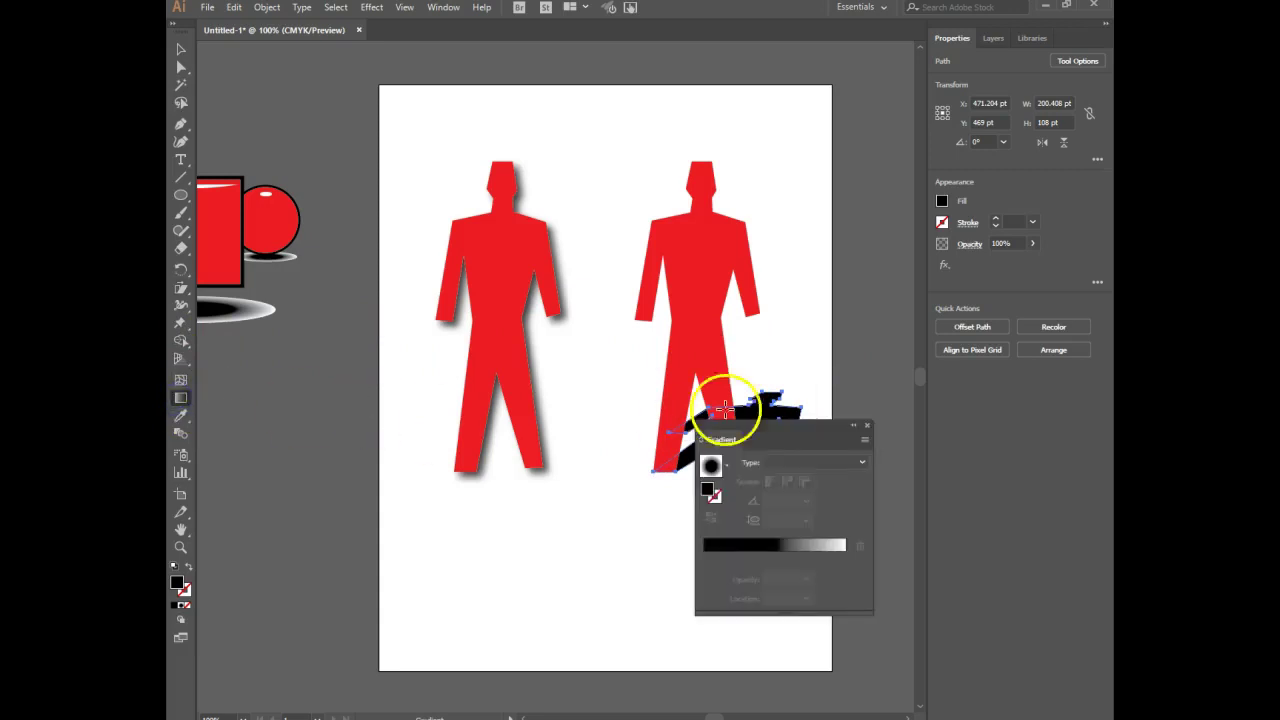
pyautogui.moveTo(748, 422); pyautogui.dragTo(828, 460)
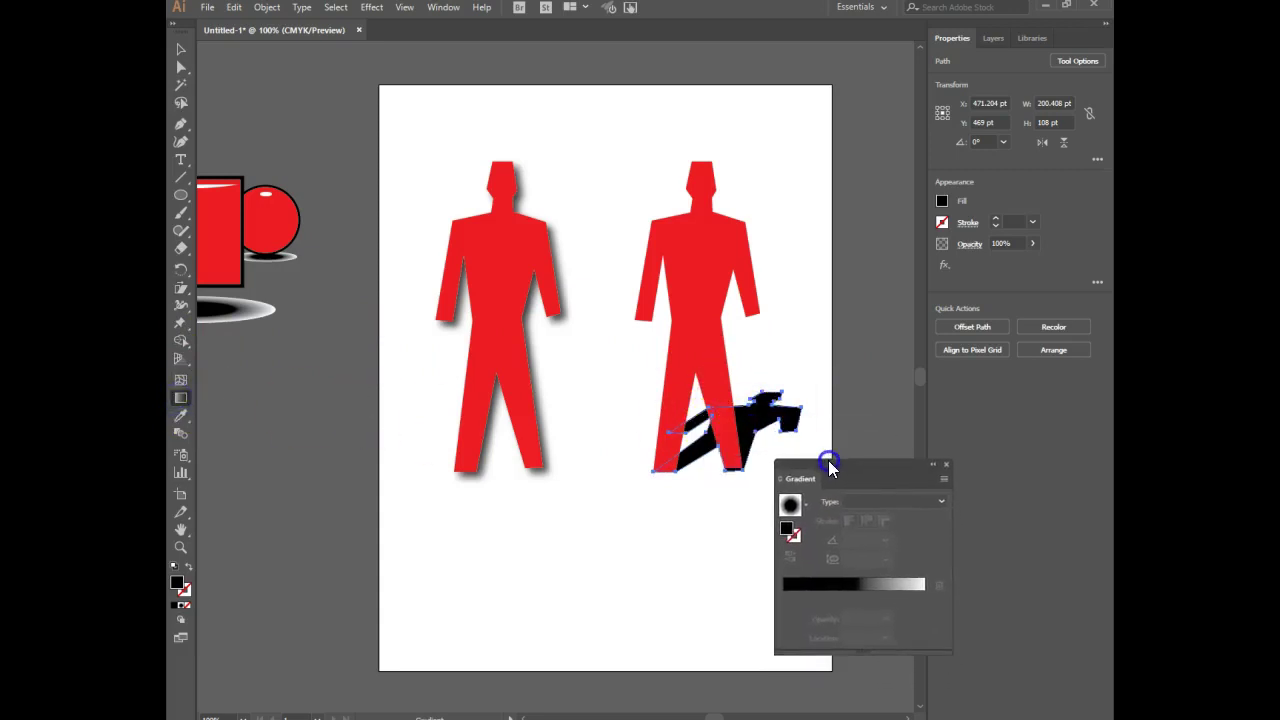
pyautogui.click(935, 500)
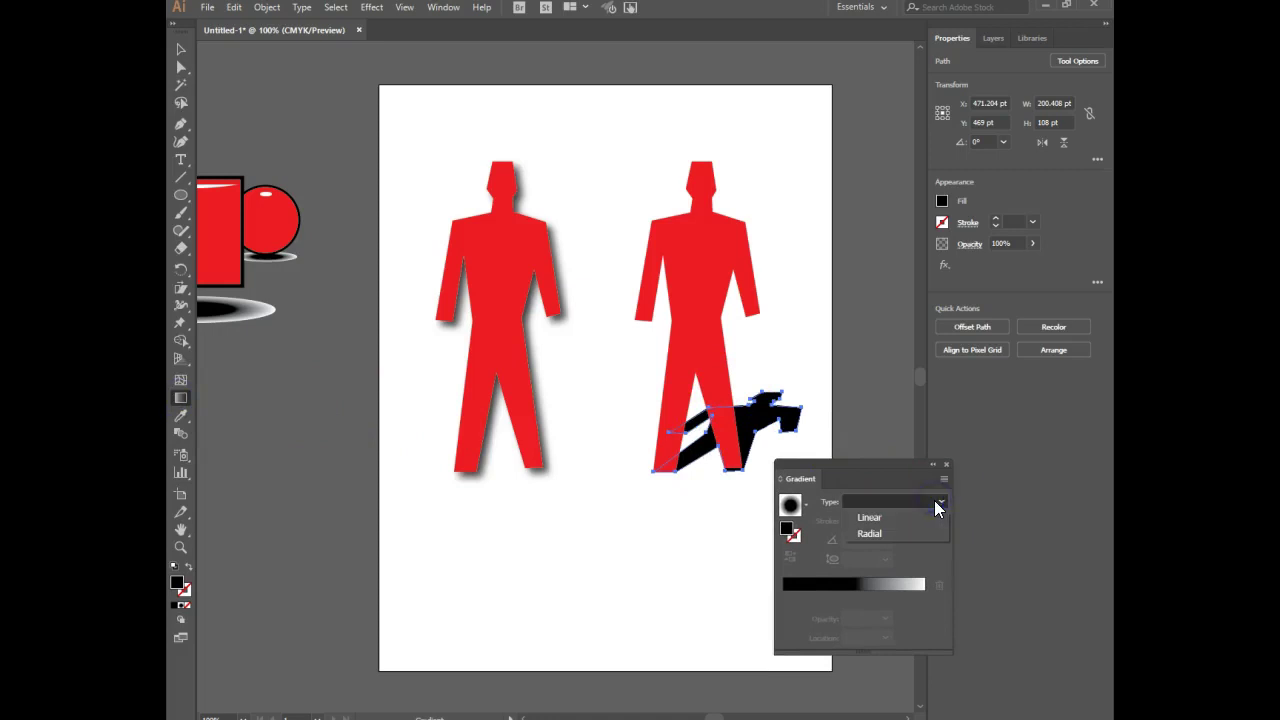
pyautogui.click(898, 517)
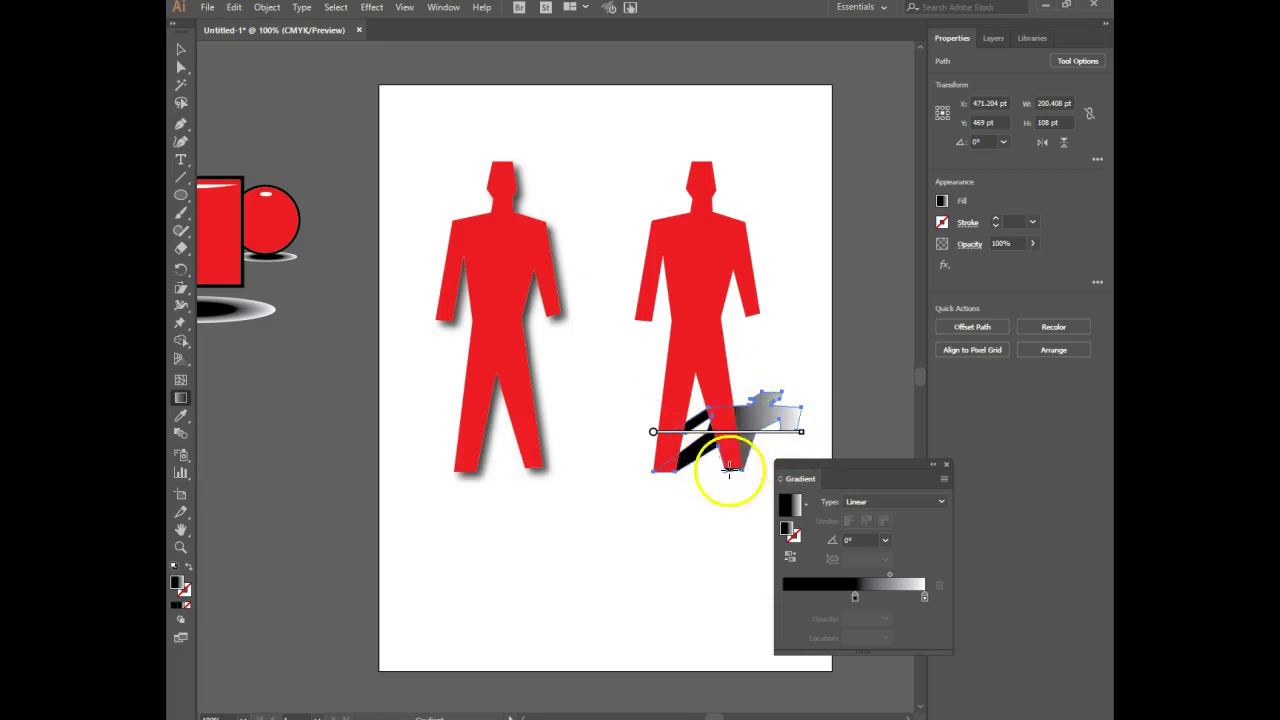
pyautogui.moveTo(737, 467); pyautogui.dragTo(737, 392)
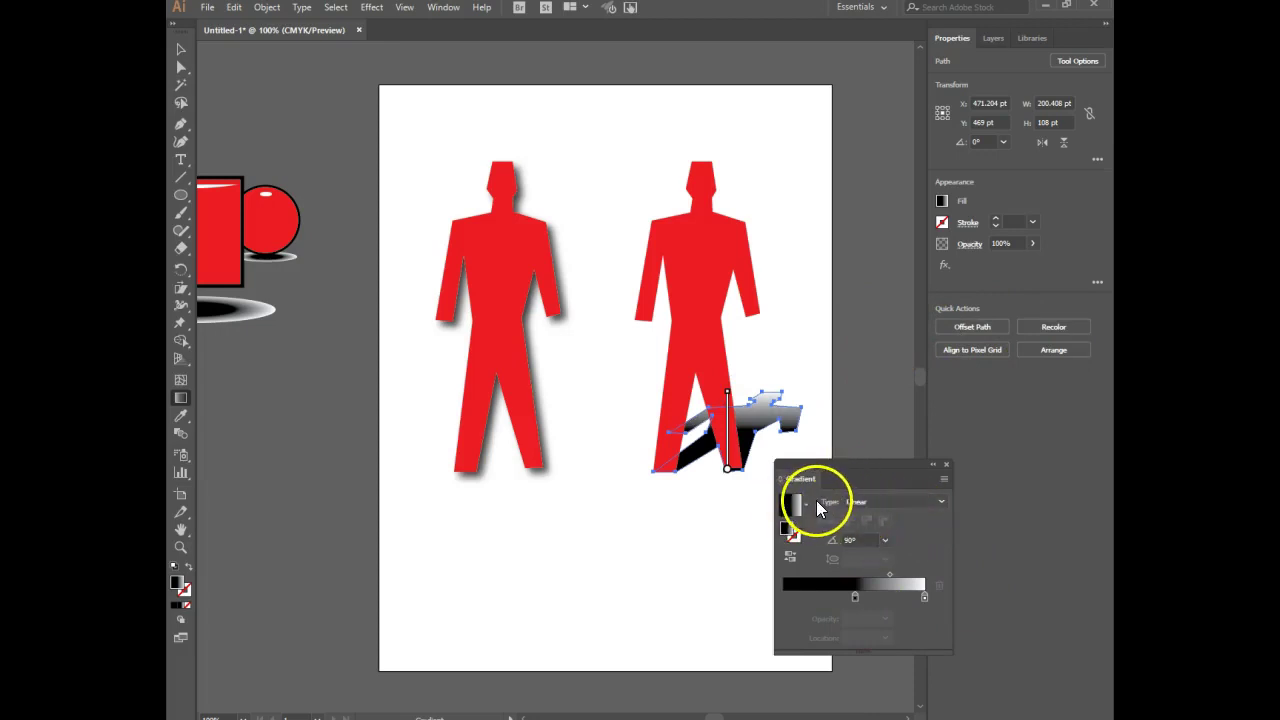
# - Adjust the gradient stops, keeping the light end at 100%, then deselect to review
pyautogui.click(856, 601)
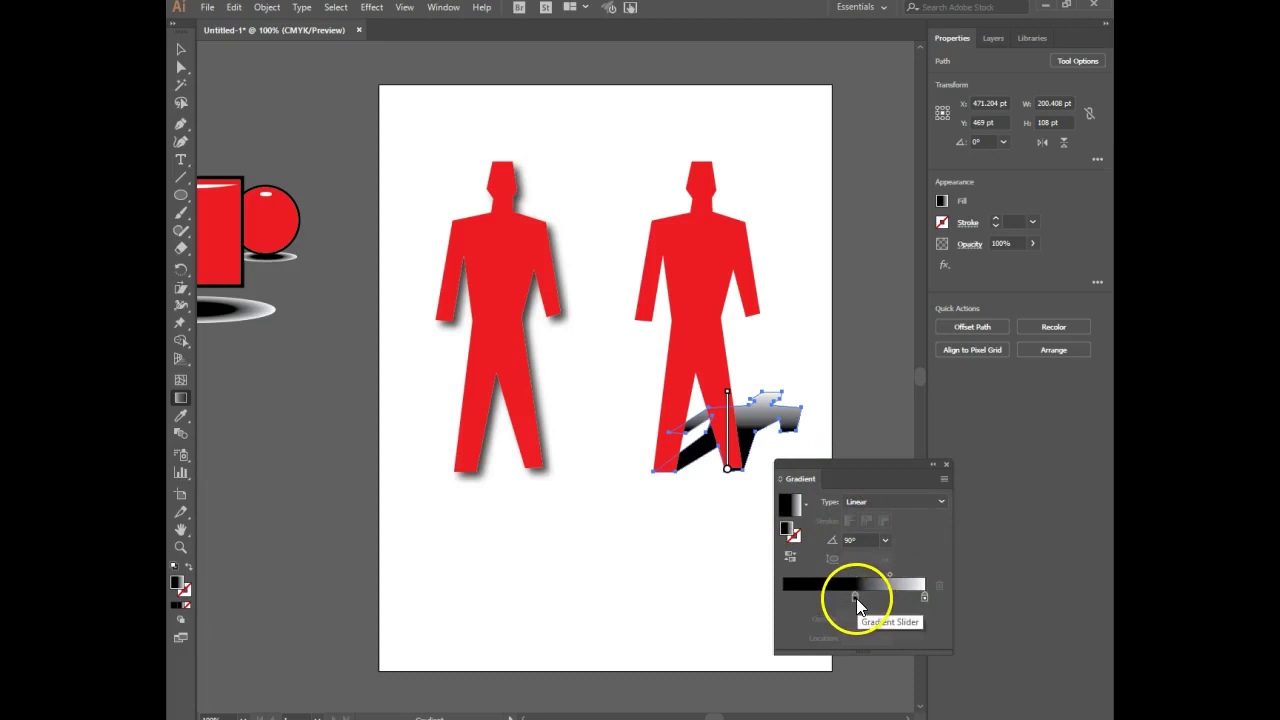
pyautogui.click(779, 597)
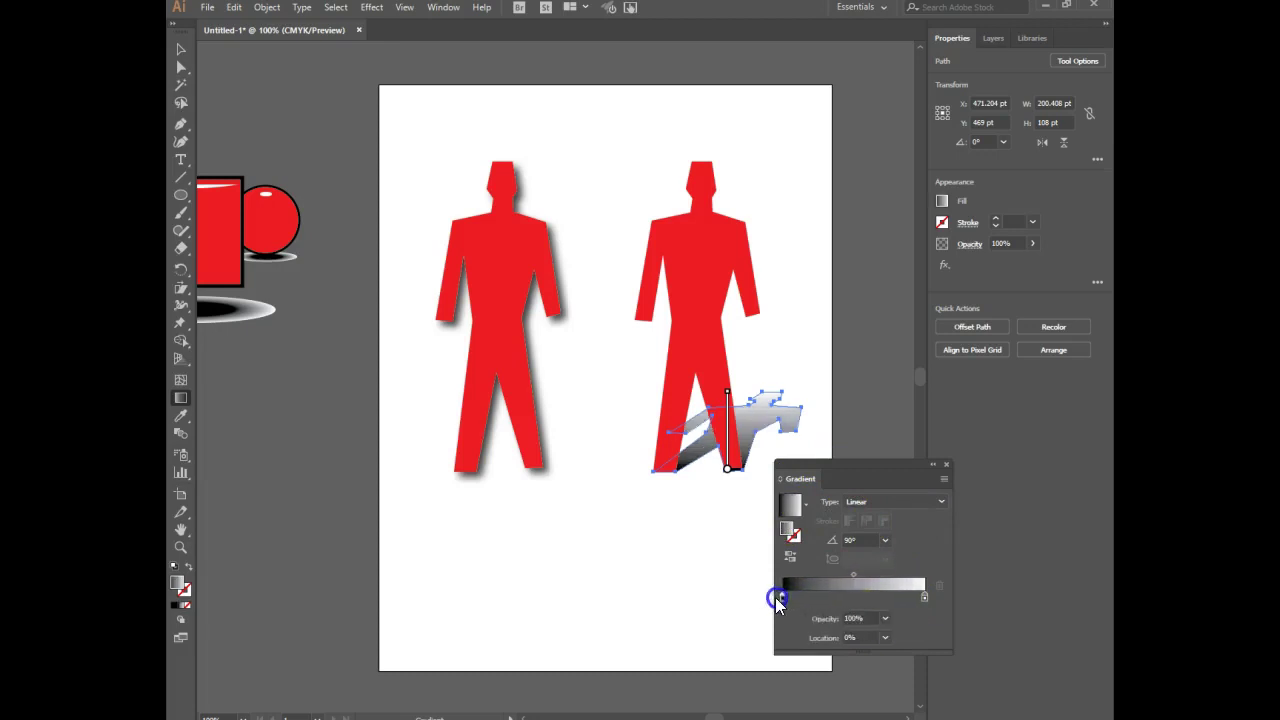
pyautogui.moveTo(782, 597)
pyautogui.mouseDown()
pyautogui.moveTo(812, 597)
pyautogui.moveTo(780, 596)
pyautogui.mouseUp()
pyautogui.moveTo(923, 598); pyautogui.dragTo(953, 604)
pyautogui.click(858, 588)
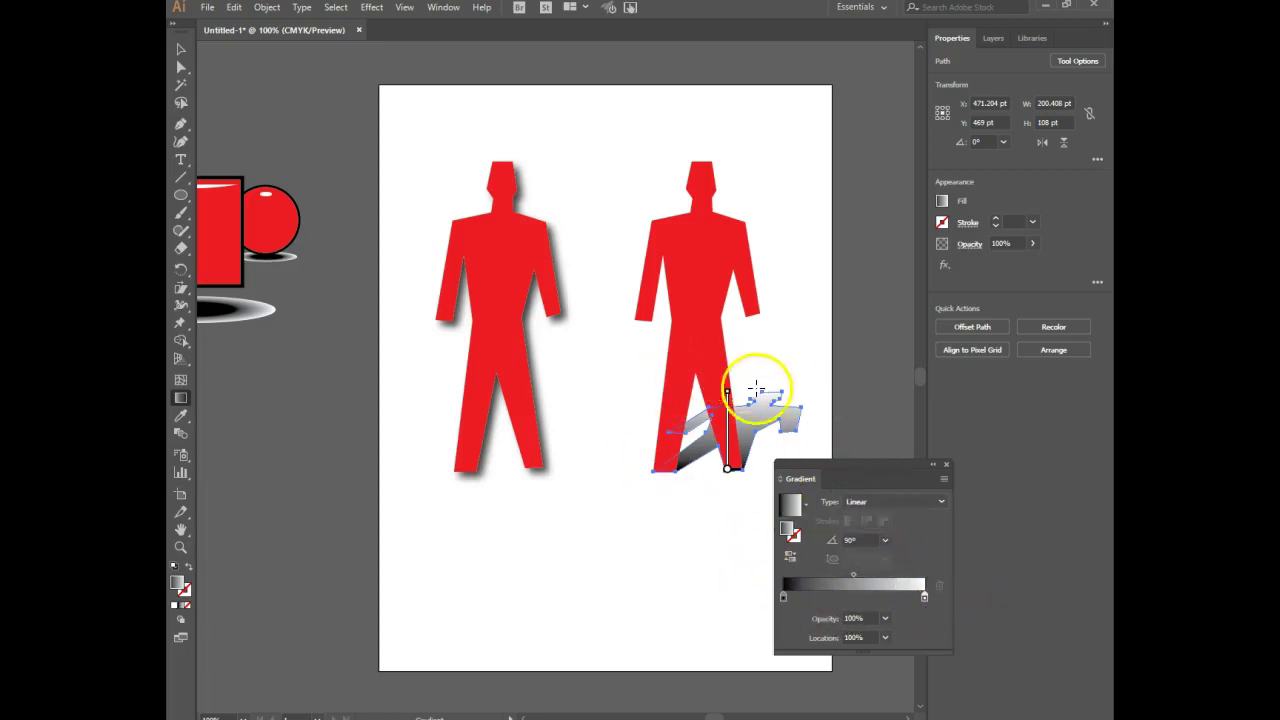
pyautogui.click(181, 49)
pyautogui.click(745, 103)
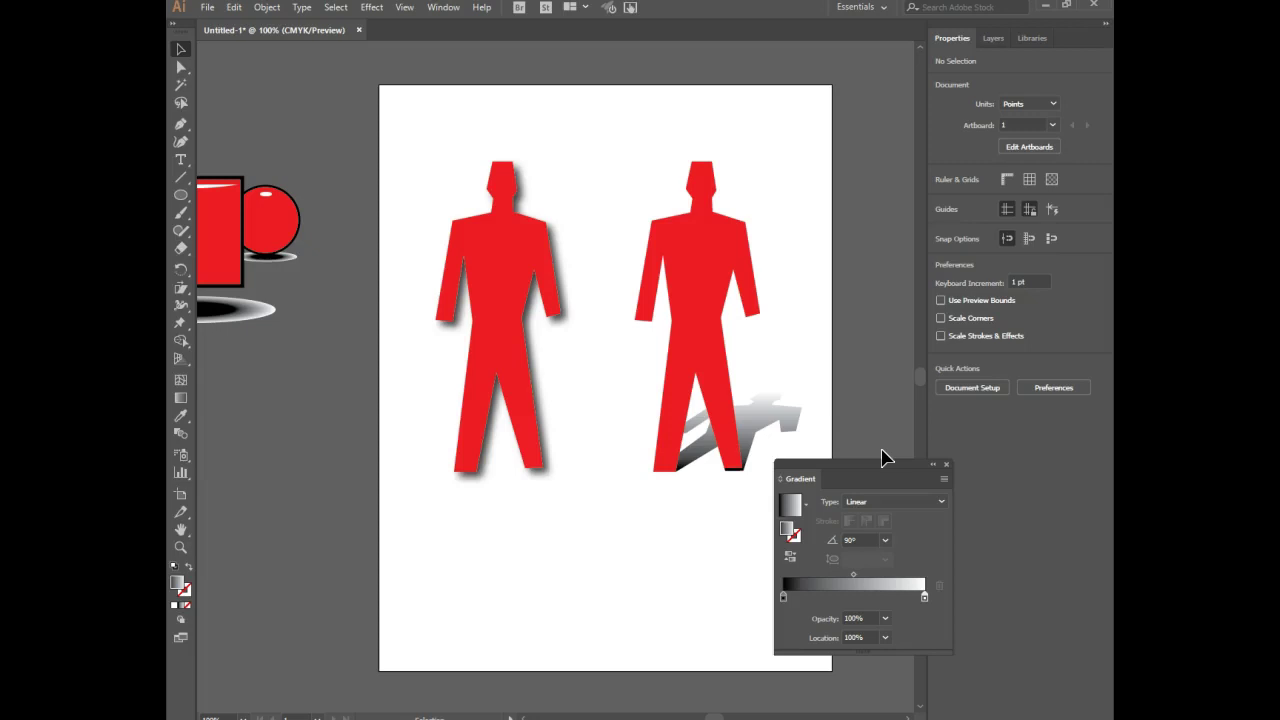
pyautogui.click(866, 449)
pyautogui.moveTo(863, 462); pyautogui.dragTo(879, 487)
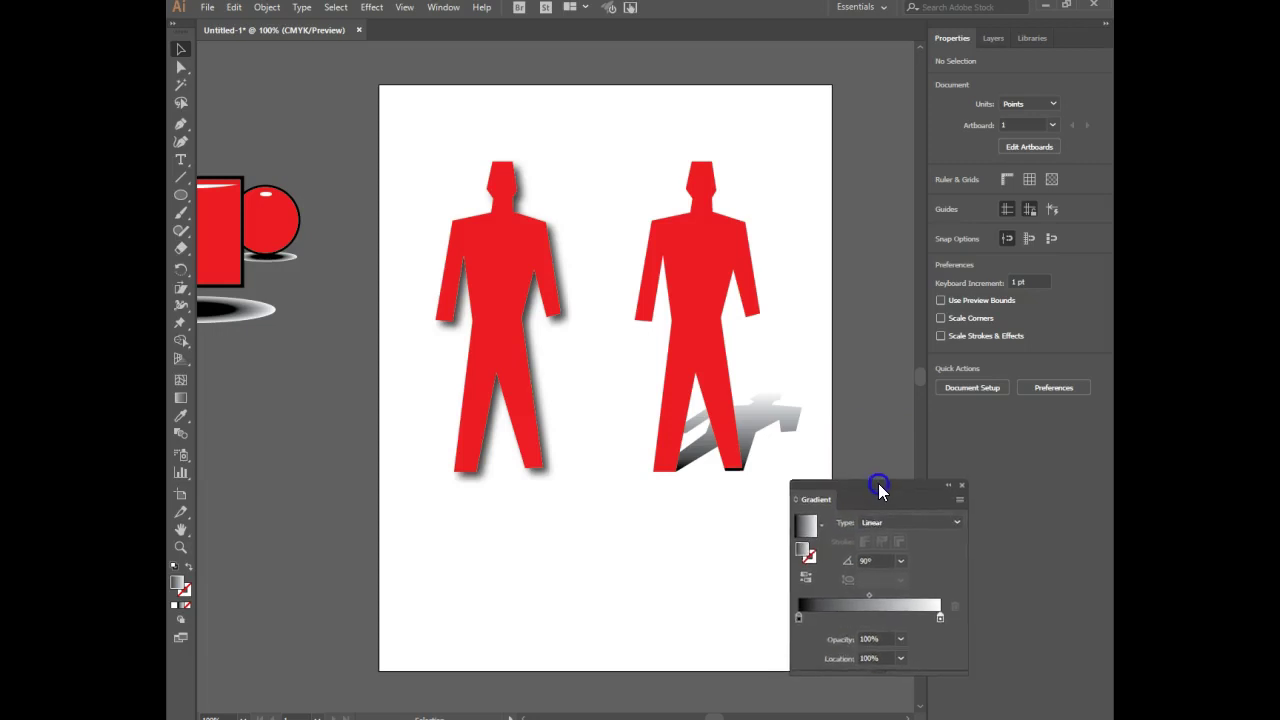
# - Close the Gradient panel and delete the slanted gradient shadow beneath the right figure
pyautogui.click(962, 487)
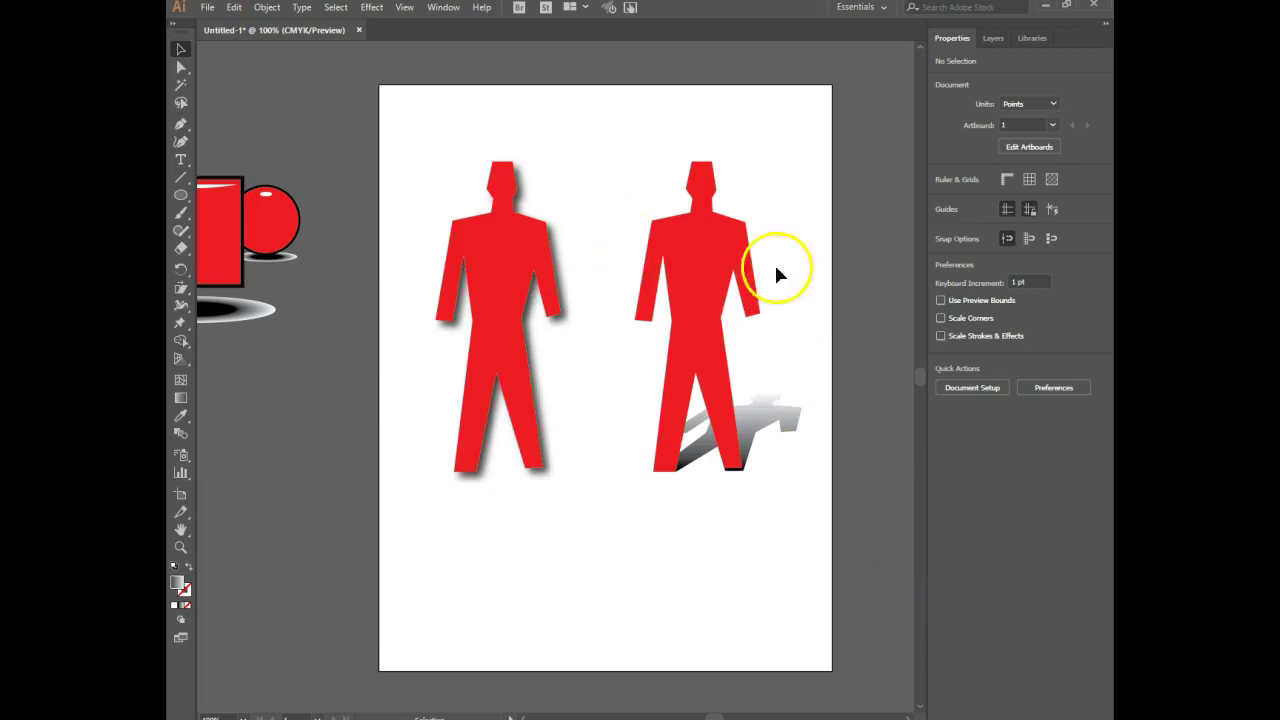
pyautogui.click(766, 423)
pyautogui.press('Delete')
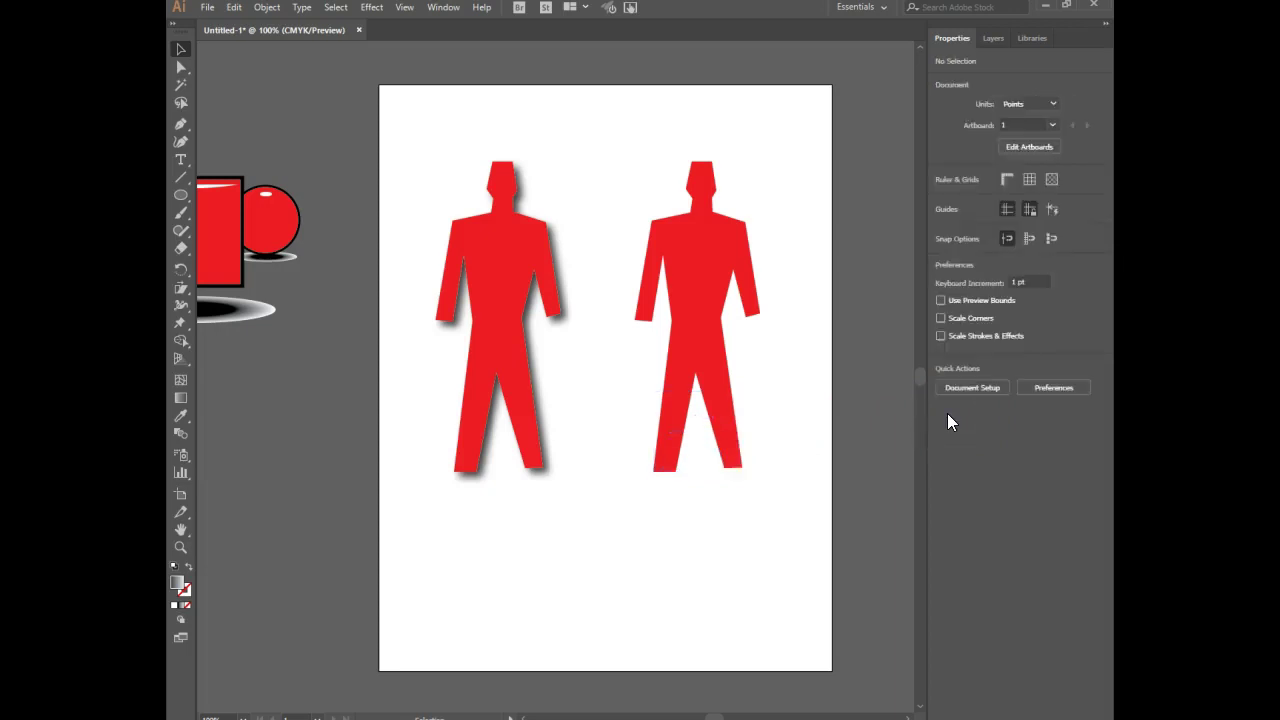
pyautogui.click(686, 251)
# - Set the right red figure's fill to black from the Properties panel Fill swatch
pyautogui.press('a')
pyautogui.press('v')
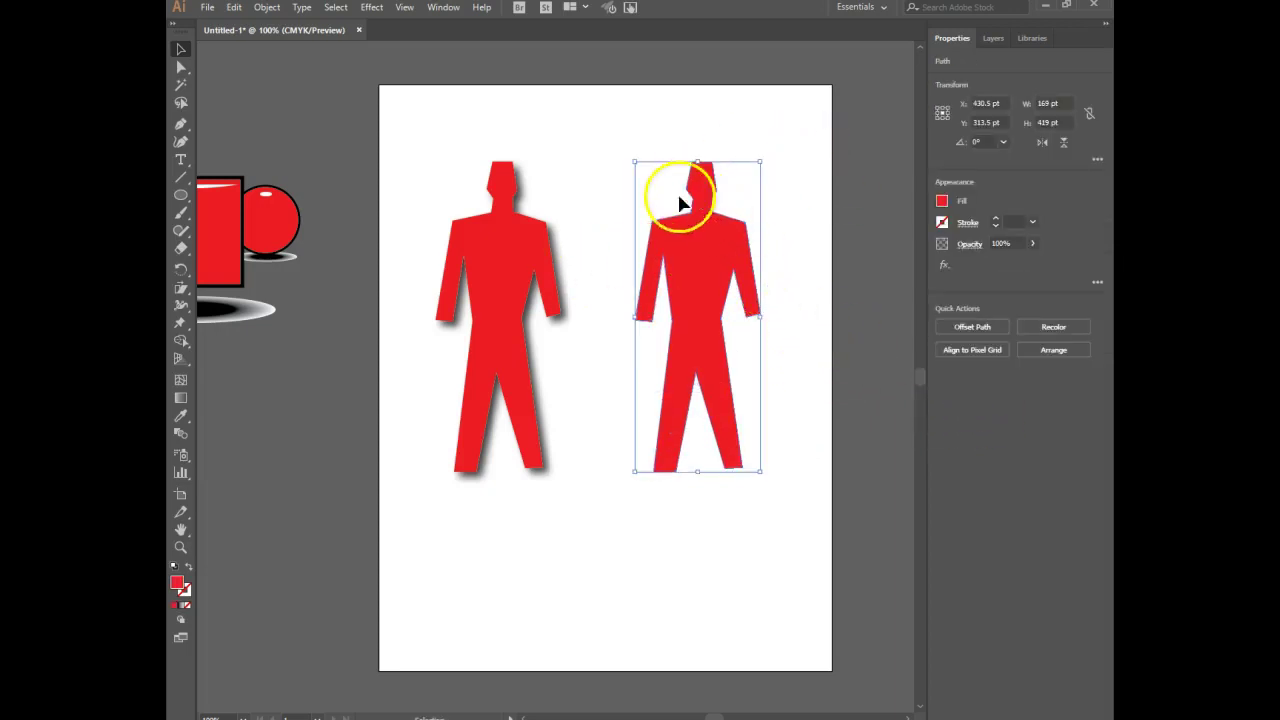
pyautogui.press('a')
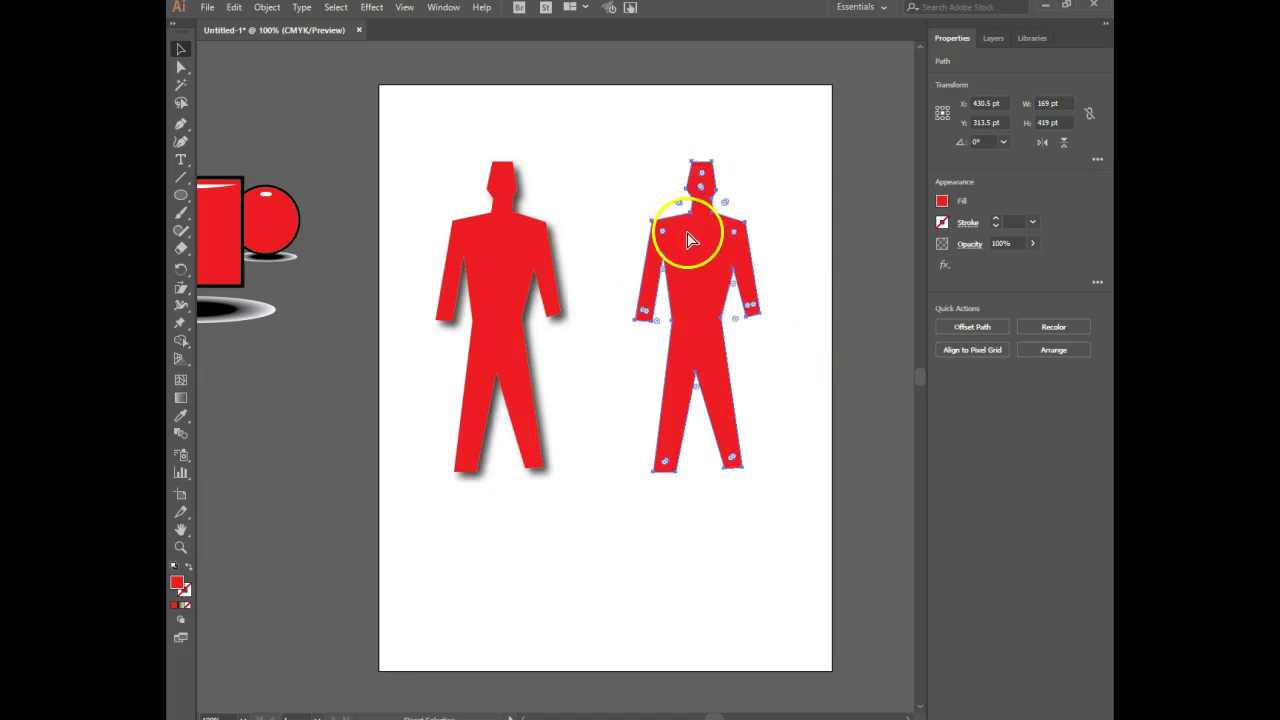
pyautogui.press('v')
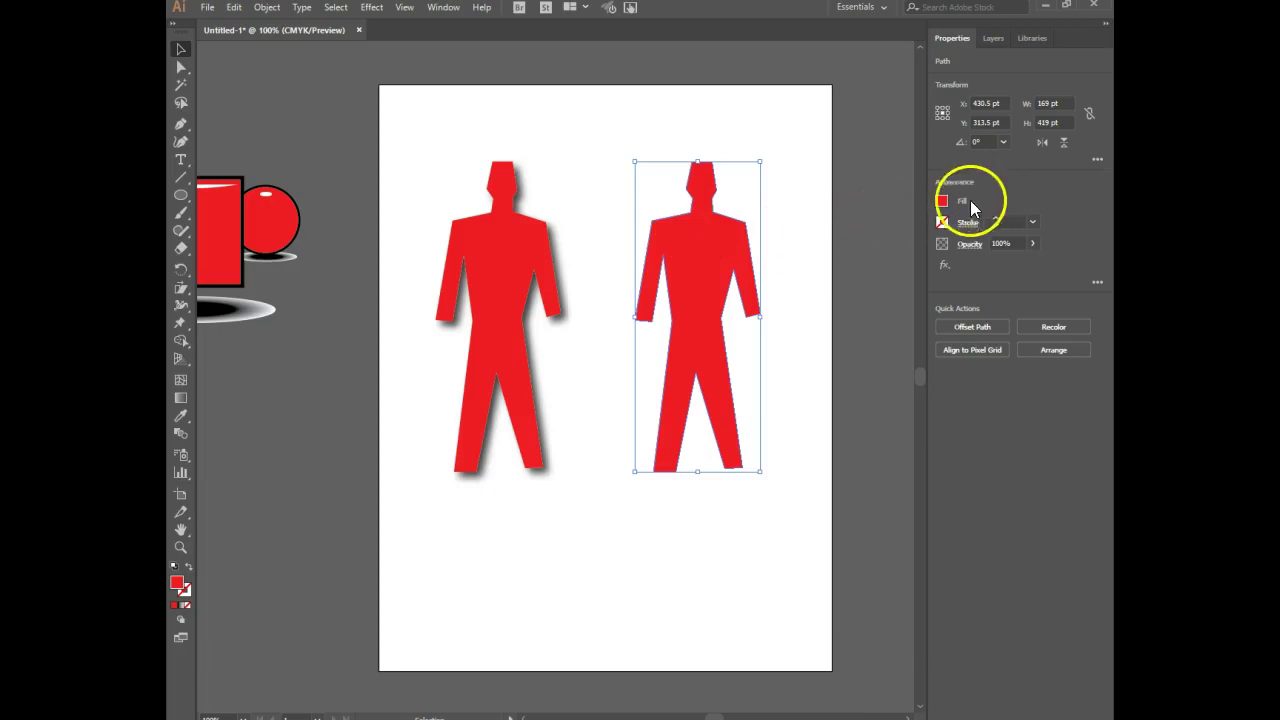
pyautogui.click(942, 201)
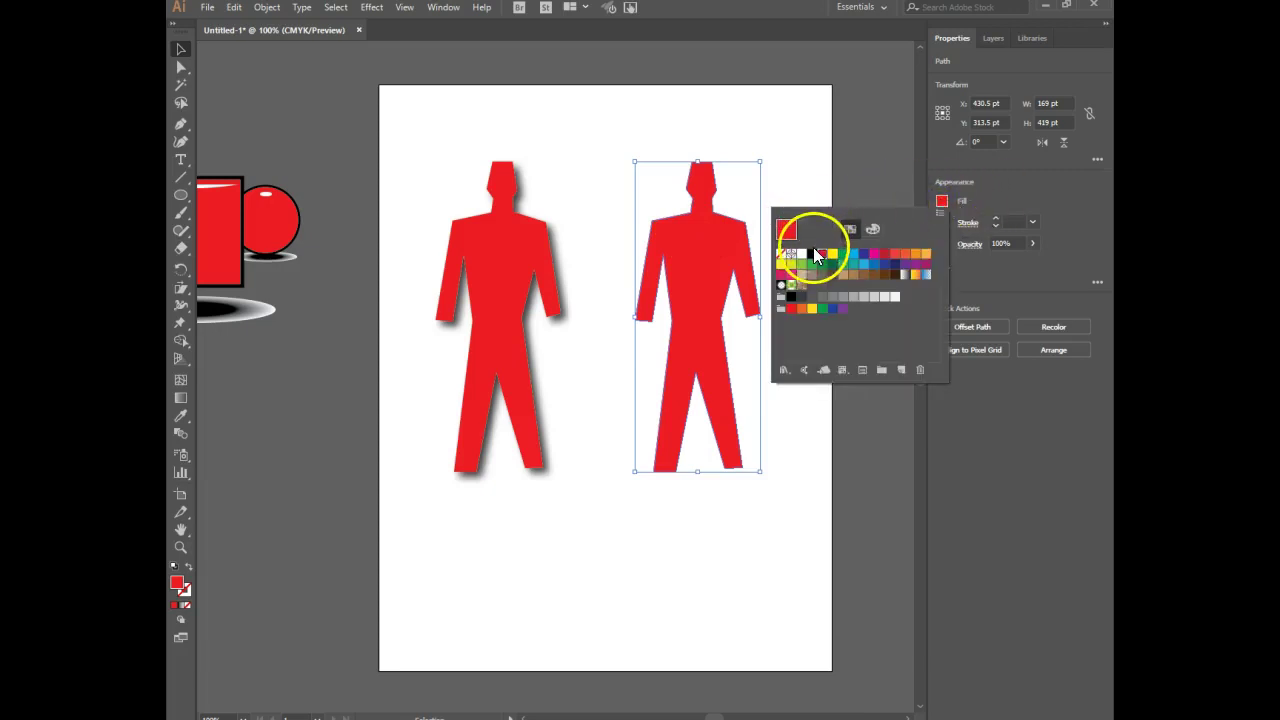
pyautogui.click(812, 253)
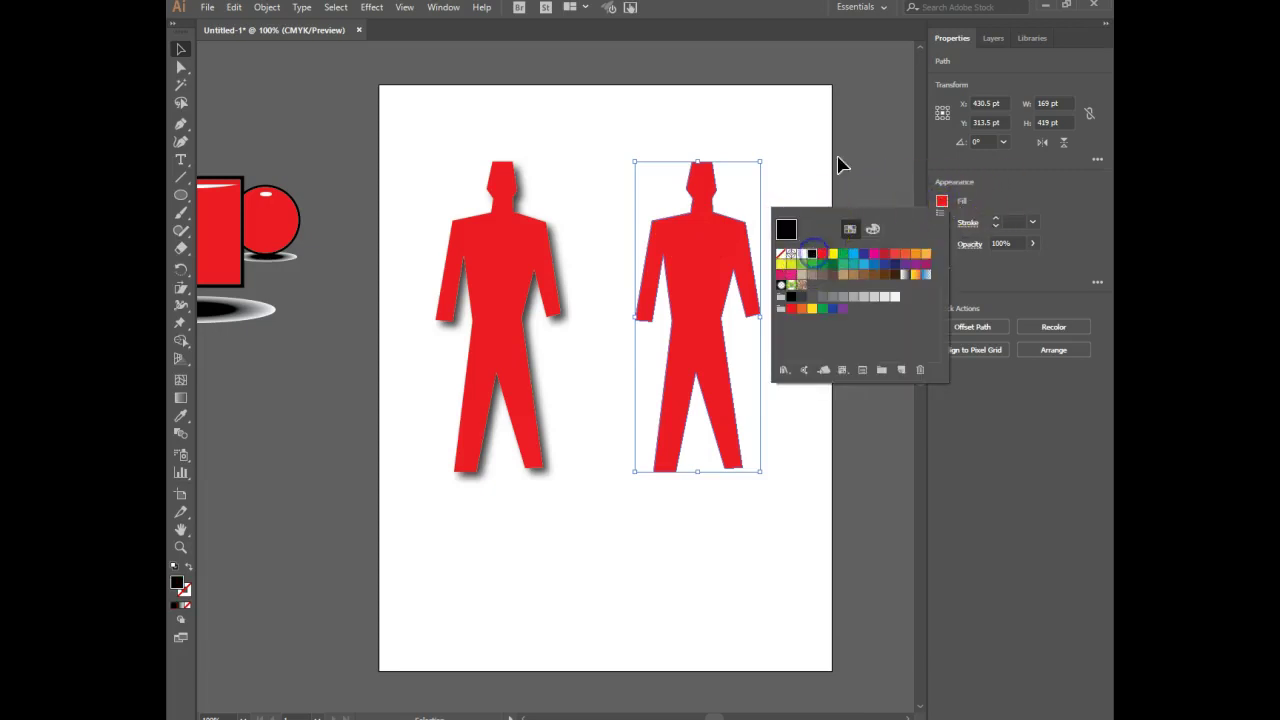
pyautogui.click(698, 165)
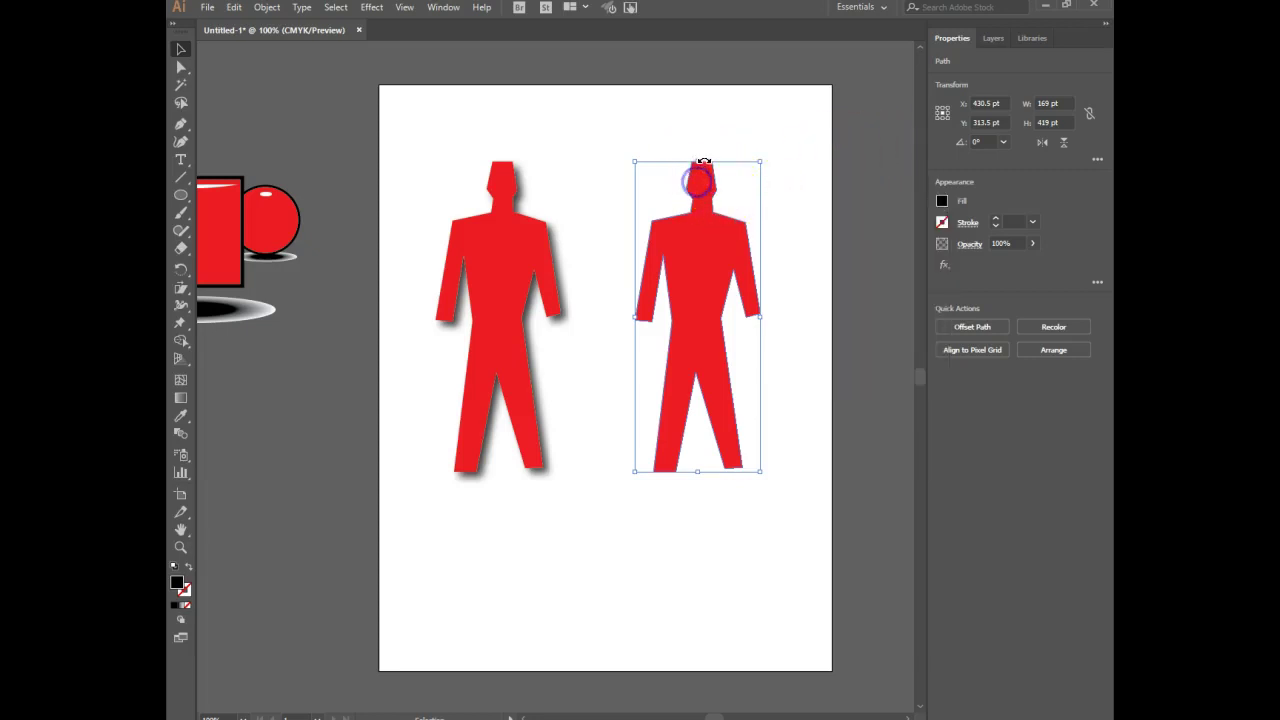
# - Squash the black copy to the feet and shear it rightward to 191.561 × 113 pt
pyautogui.moveTo(698, 162); pyautogui.dragTo(708, 390)
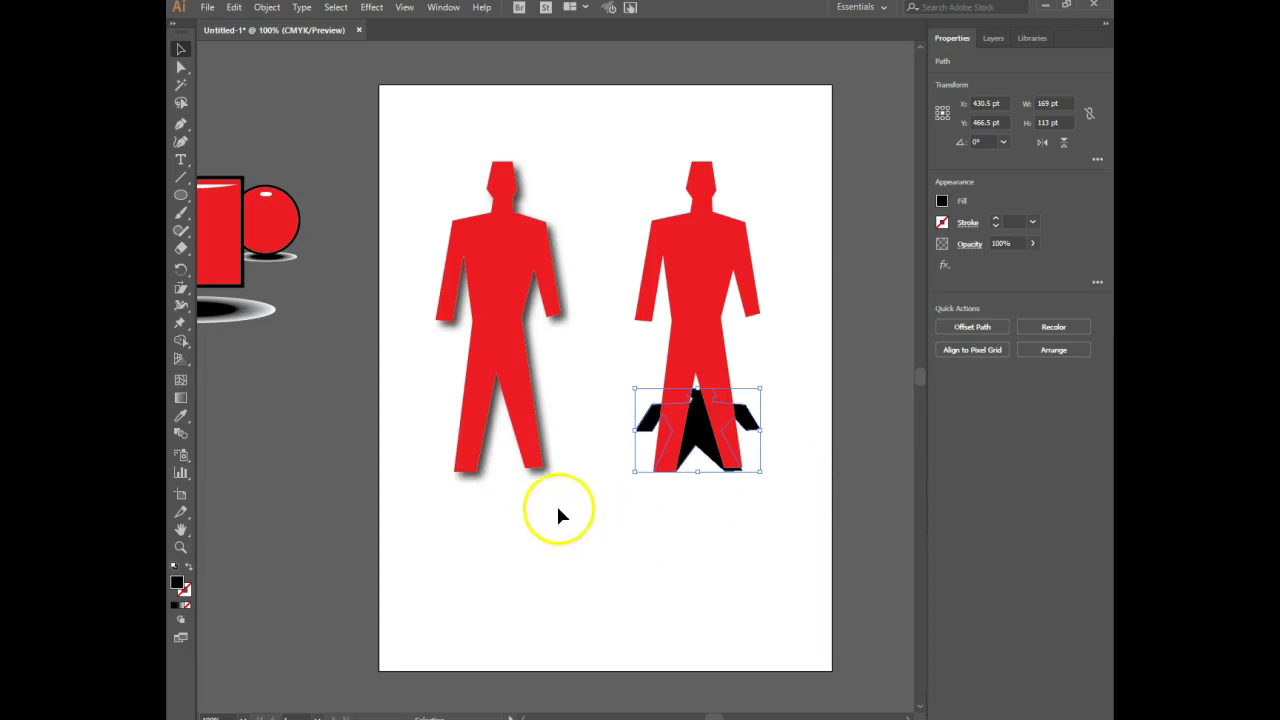
pyautogui.click(180, 289)
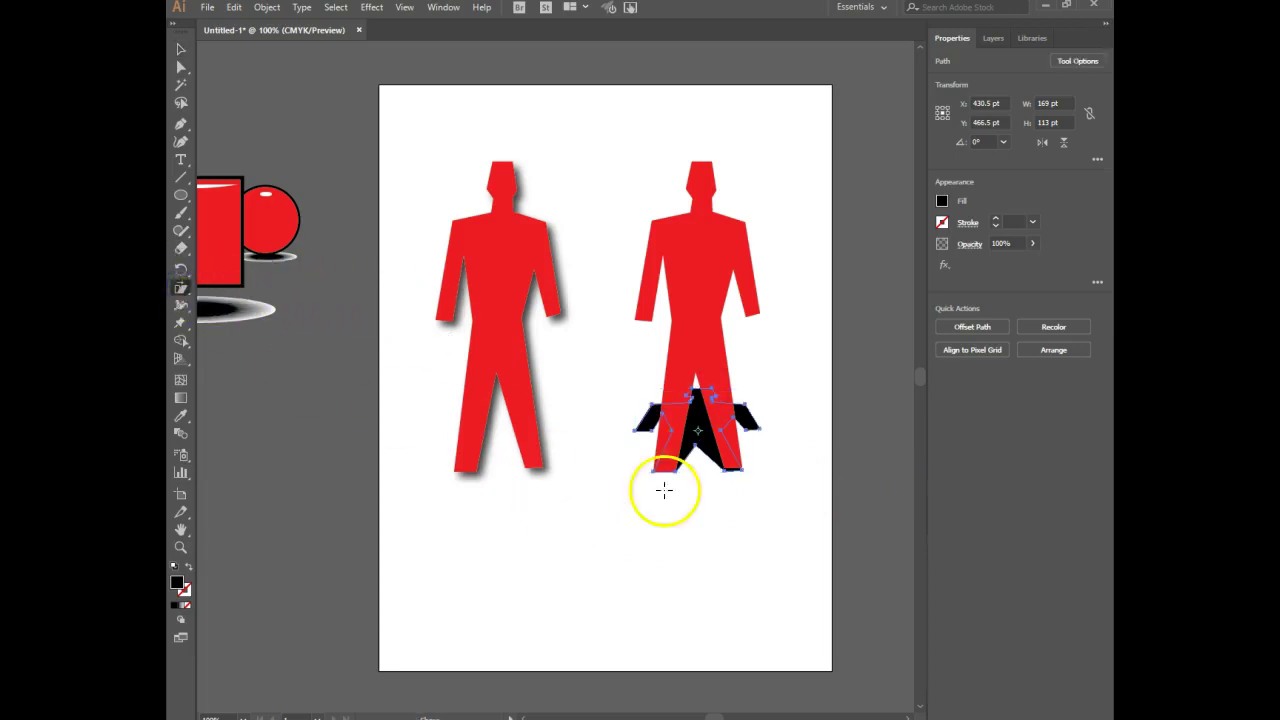
pyautogui.moveTo(698, 424)
pyautogui.mouseDown()
pyautogui.moveTo(689, 436)
pyautogui.moveTo(699, 431)
pyautogui.mouseUp()
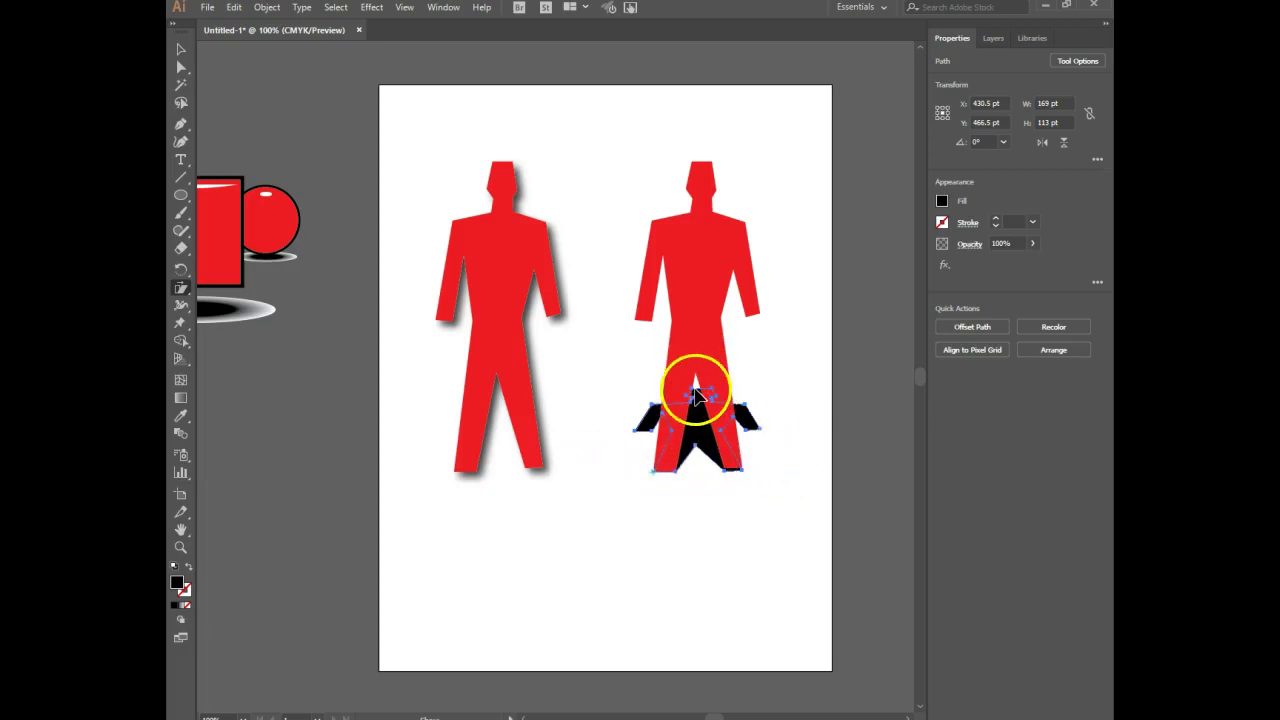
pyautogui.moveTo(700, 397)
pyautogui.mouseDown()
pyautogui.moveTo(773, 362)
pyautogui.moveTo(735, 275)
pyautogui.moveTo(520, 458)
pyautogui.moveTo(502, 360)
pyautogui.moveTo(882, 398)
pyautogui.moveTo(845, 509)
pyautogui.moveTo(784, 418)
pyautogui.moveTo(682, 481)
pyautogui.moveTo(645, 474)
pyautogui.moveTo(682, 478)
pyautogui.moveTo(730, 434)
pyautogui.moveTo(746, 384)
pyautogui.moveTo(699, 384)
pyautogui.moveTo(754, 388)
pyautogui.moveTo(684, 390)
pyautogui.moveTo(773, 394)
pyautogui.moveTo(656, 390)
pyautogui.moveTo(770, 400)
pyautogui.mouseUp()
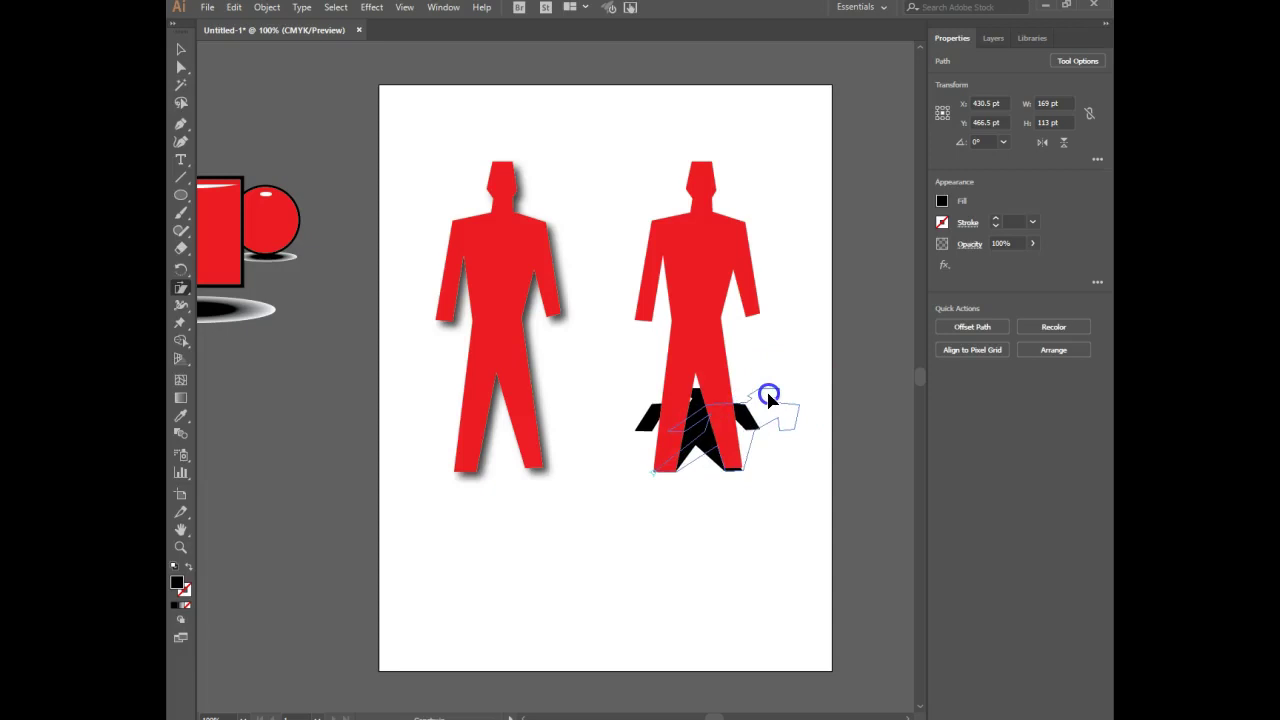
pyautogui.moveTo(770, 400); pyautogui.dragTo(764, 400)
pyautogui.moveTo(764, 400); pyautogui.dragTo(765, 398)
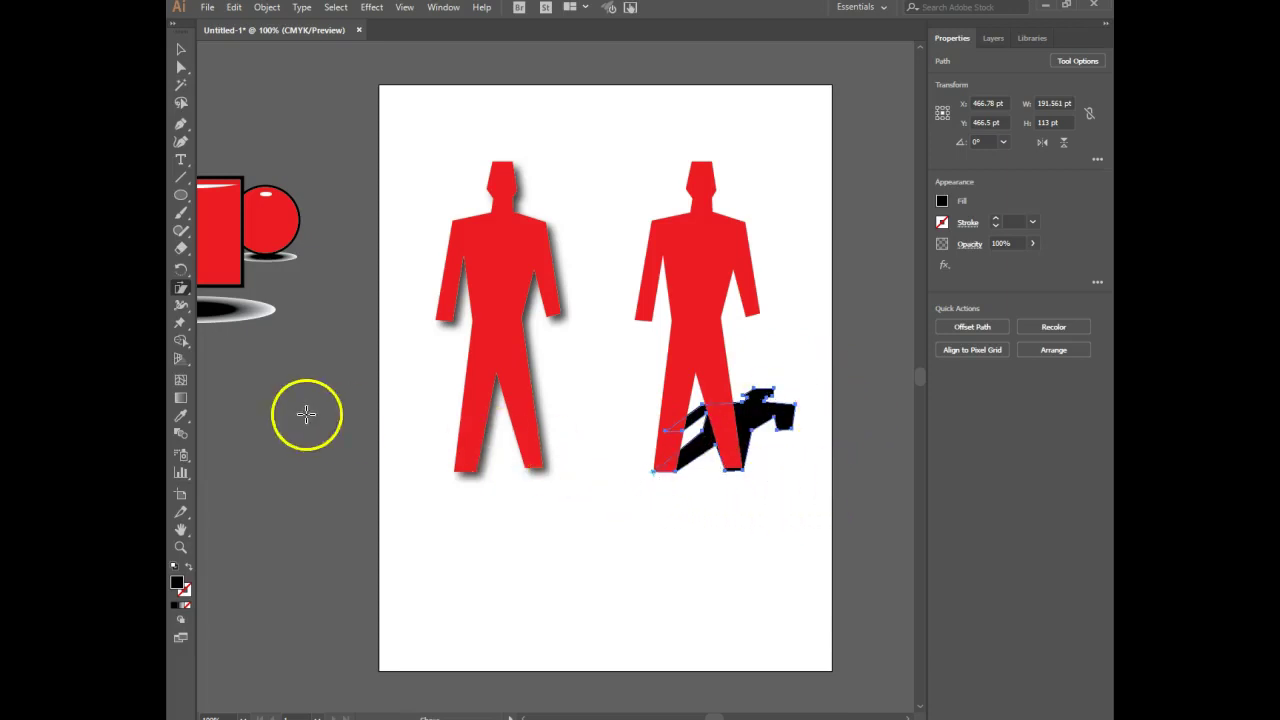
# - Give the black shadow a Linear gradient fill in the Gradient panel
pyautogui.doubleClick(181, 399)
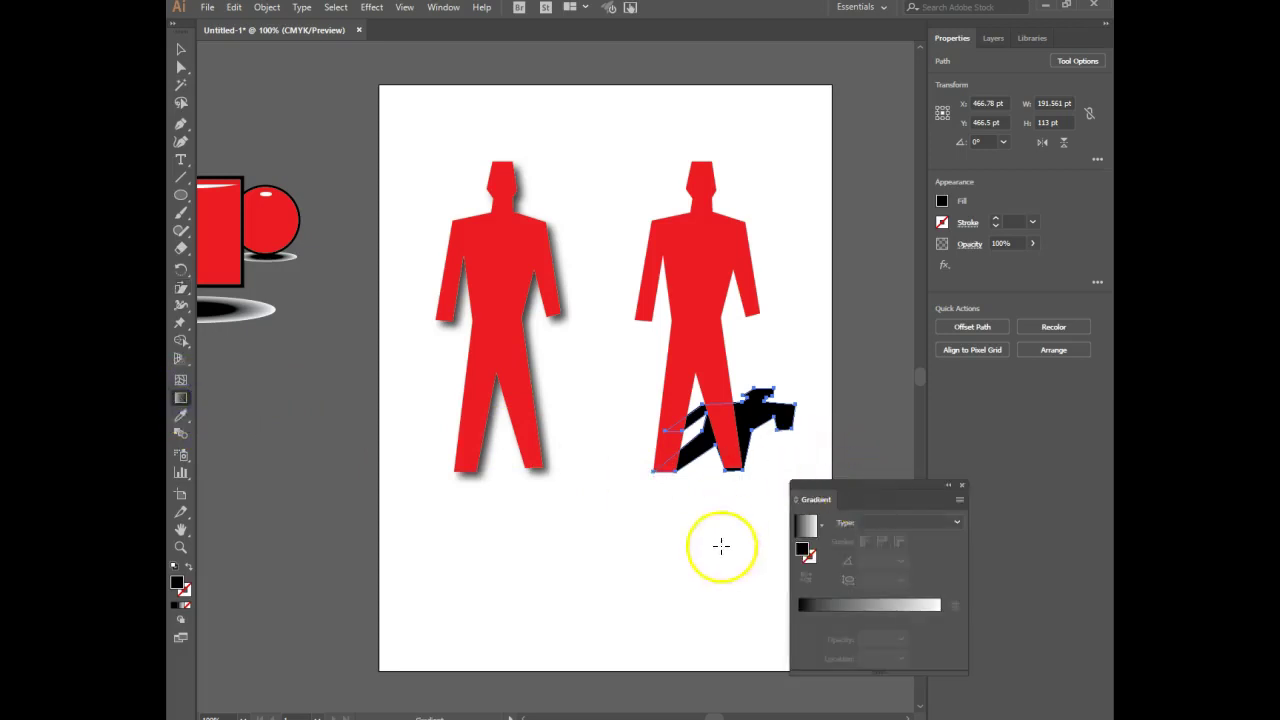
pyautogui.moveTo(877, 486); pyautogui.dragTo(889, 406)
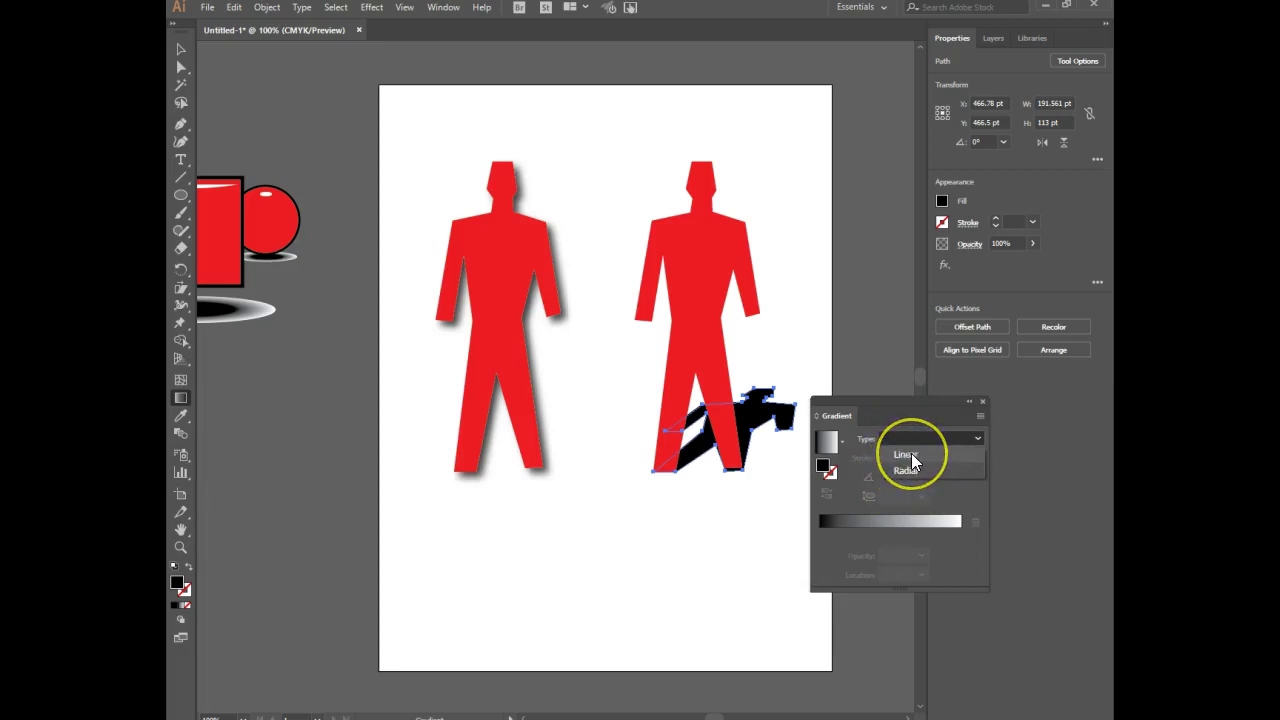
pyautogui.click(911, 453)
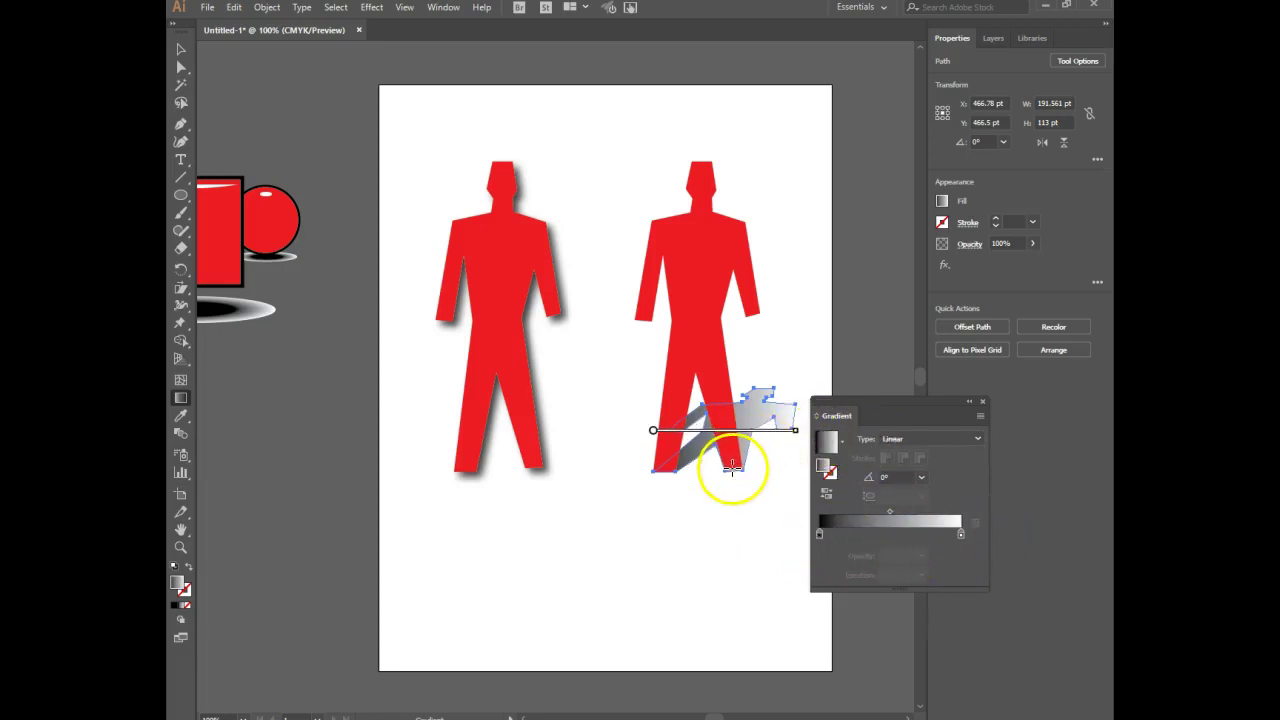
# - Drag the black-to-white gradient upward from the shadow's base, ending at about 91.5°
pyautogui.moveTo(731, 470); pyautogui.dragTo(738, 392)
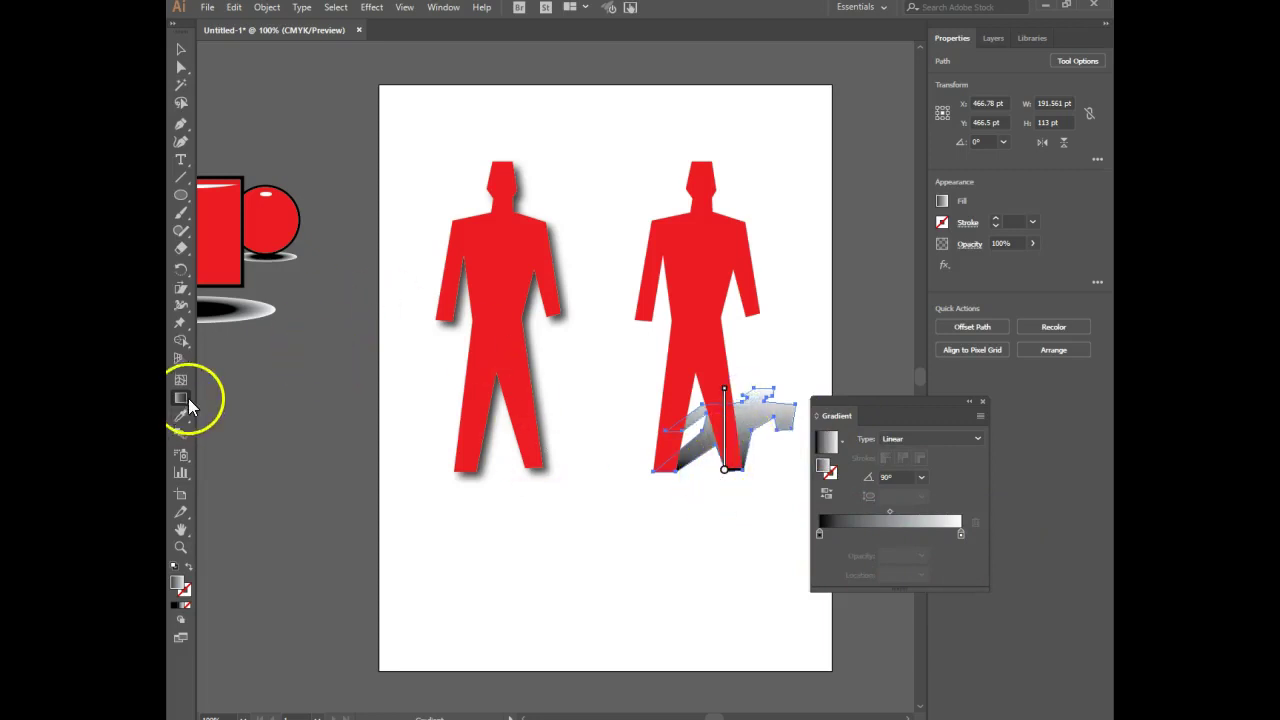
pyautogui.moveTo(660, 432); pyautogui.dragTo(800, 437)
pyautogui.moveTo(726, 466); pyautogui.dragTo(692, 397)
pyautogui.moveTo(774, 457); pyautogui.dragTo(806, 366)
pyautogui.moveTo(706, 480)
pyautogui.mouseDown()
pyautogui.moveTo(701, 470)
pyautogui.moveTo(737, 474)
pyautogui.moveTo(733, 392)
pyautogui.mouseUp()
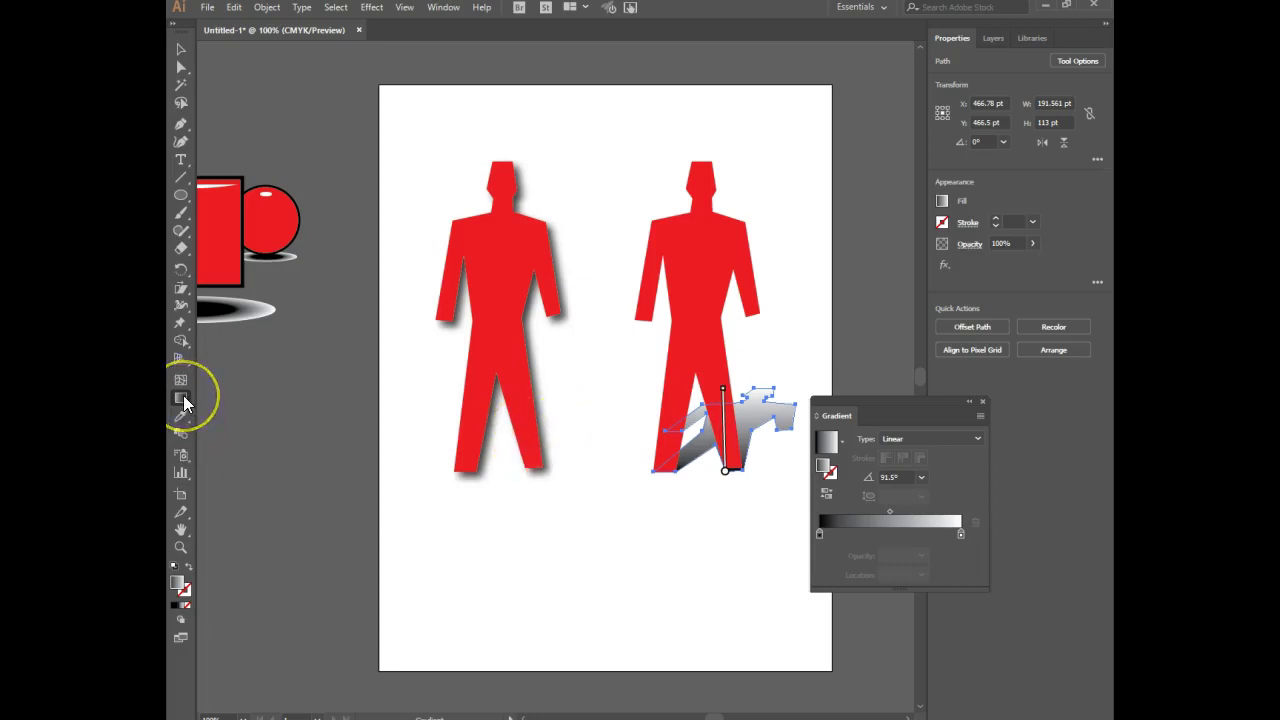
pyautogui.click(764, 441)
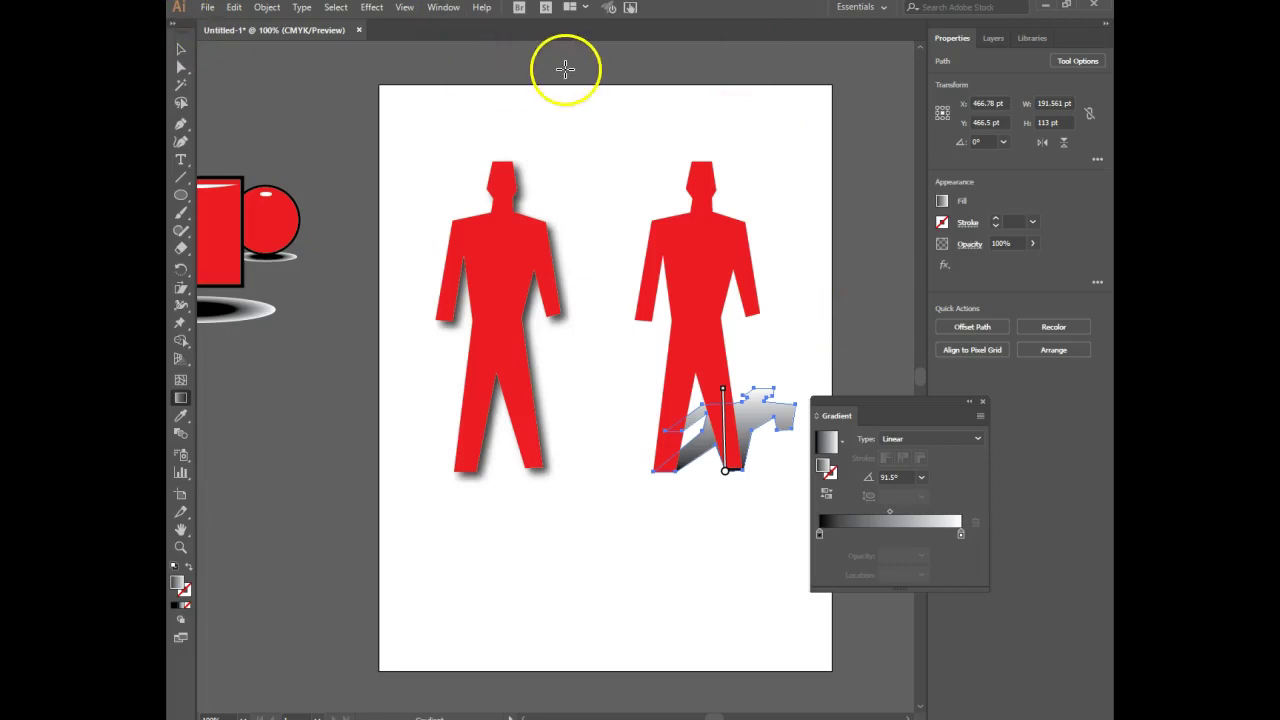
# - Redraw the shadow's gradient vertically from its base with the Gradient Tool
pyautogui.moveTo(176, 30); pyautogui.dragTo(214, 30)
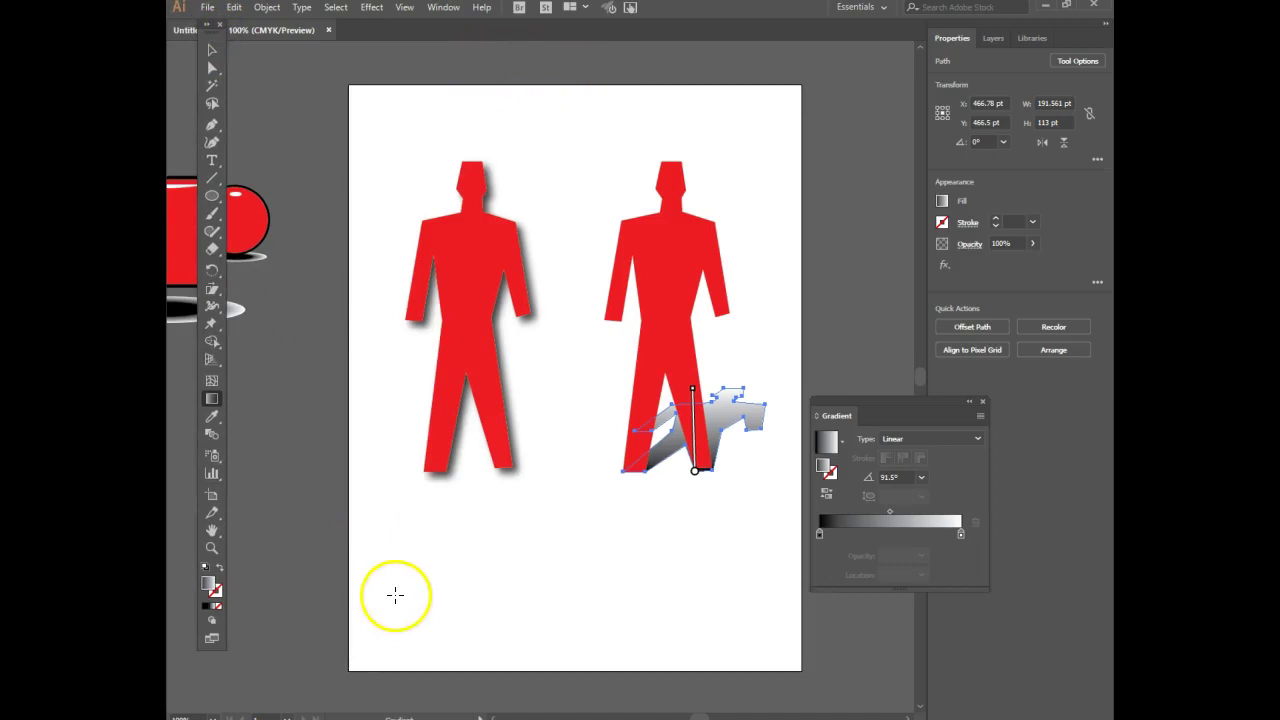
pyautogui.click(211, 400)
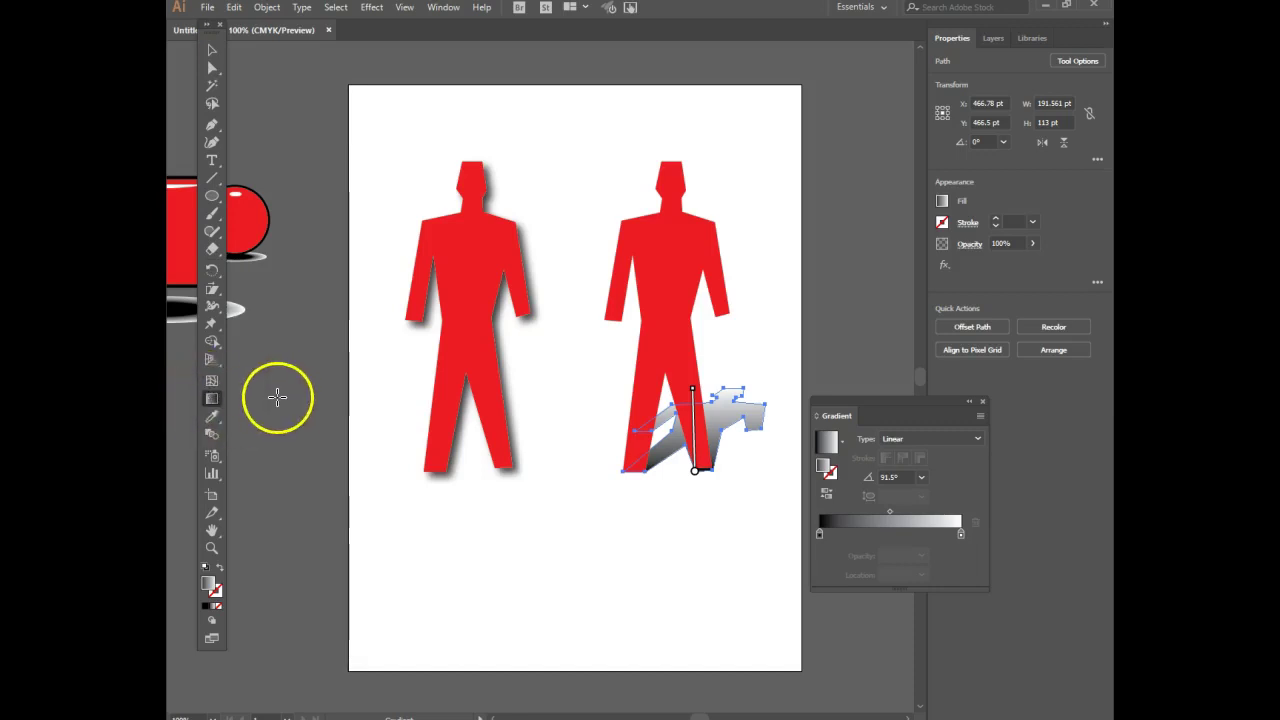
pyautogui.moveTo(638, 435); pyautogui.dragTo(777, 429)
pyautogui.moveTo(720, 477)
pyautogui.mouseDown()
pyautogui.moveTo(726, 381)
pyautogui.moveTo(734, 423)
pyautogui.moveTo(714, 474)
pyautogui.moveTo(714, 386)
pyautogui.mouseUp()
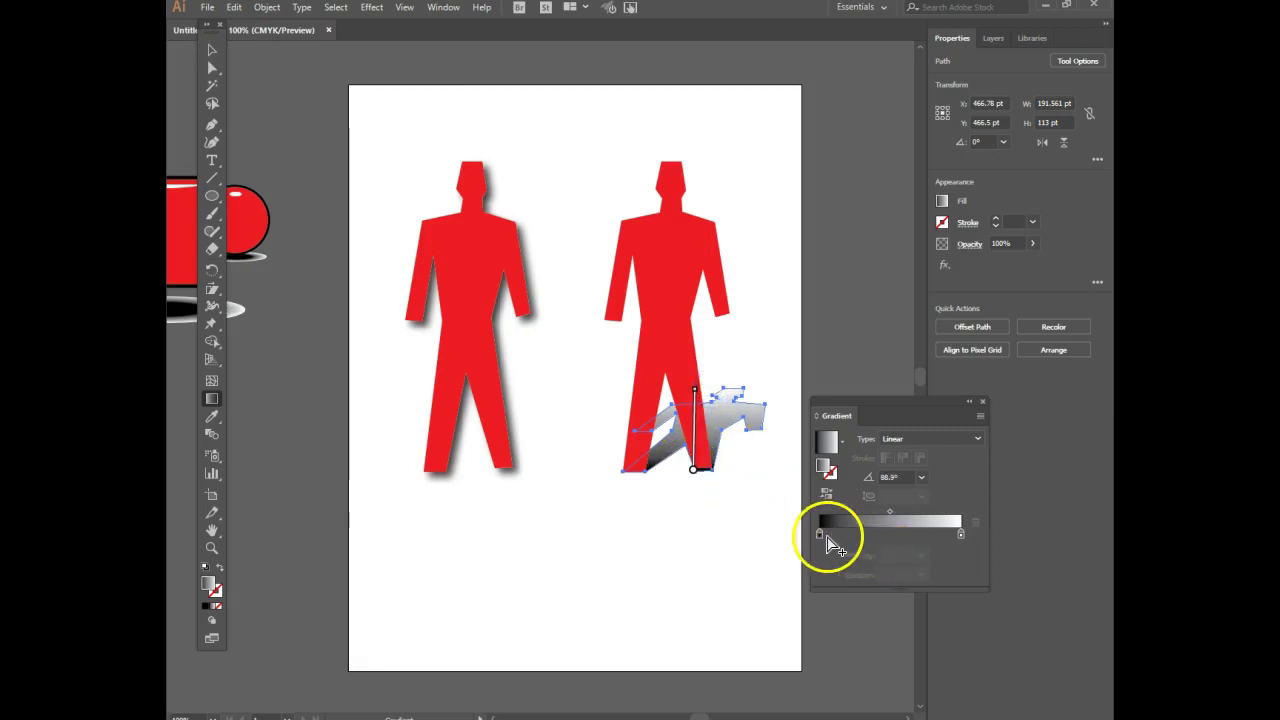
# - Add a dark 88% K gradient stop near 26% and deselect to view the shadow
pyautogui.moveTo(820, 535)
pyautogui.mouseDown()
pyautogui.moveTo(853, 533)
pyautogui.moveTo(812, 542)
pyautogui.moveTo(877, 528)
pyautogui.moveTo(810, 530)
pyautogui.mouseUp()
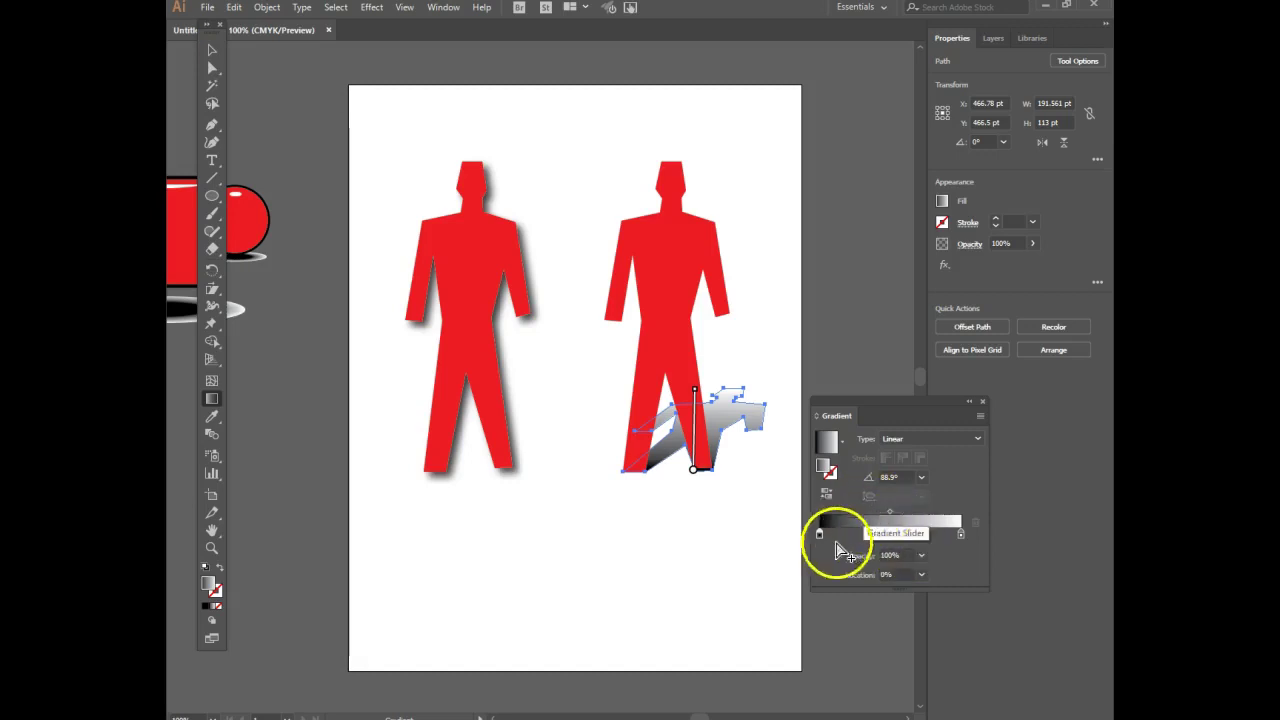
pyautogui.click(880, 535)
pyautogui.moveTo(881, 537); pyautogui.dragTo(836, 604)
pyautogui.click(856, 537)
pyautogui.doubleClick(856, 537)
pyautogui.moveTo(893, 650); pyautogui.dragTo(901, 650)
pyautogui.click(970, 475)
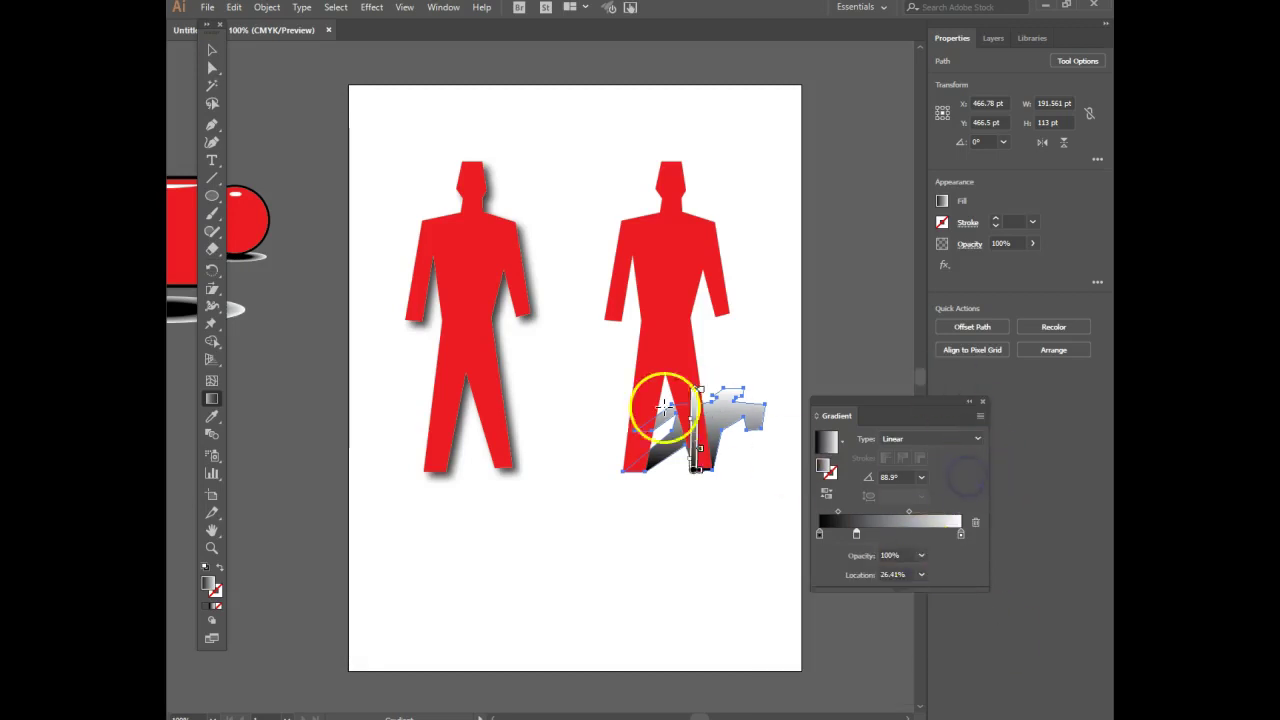
pyautogui.click(211, 49)
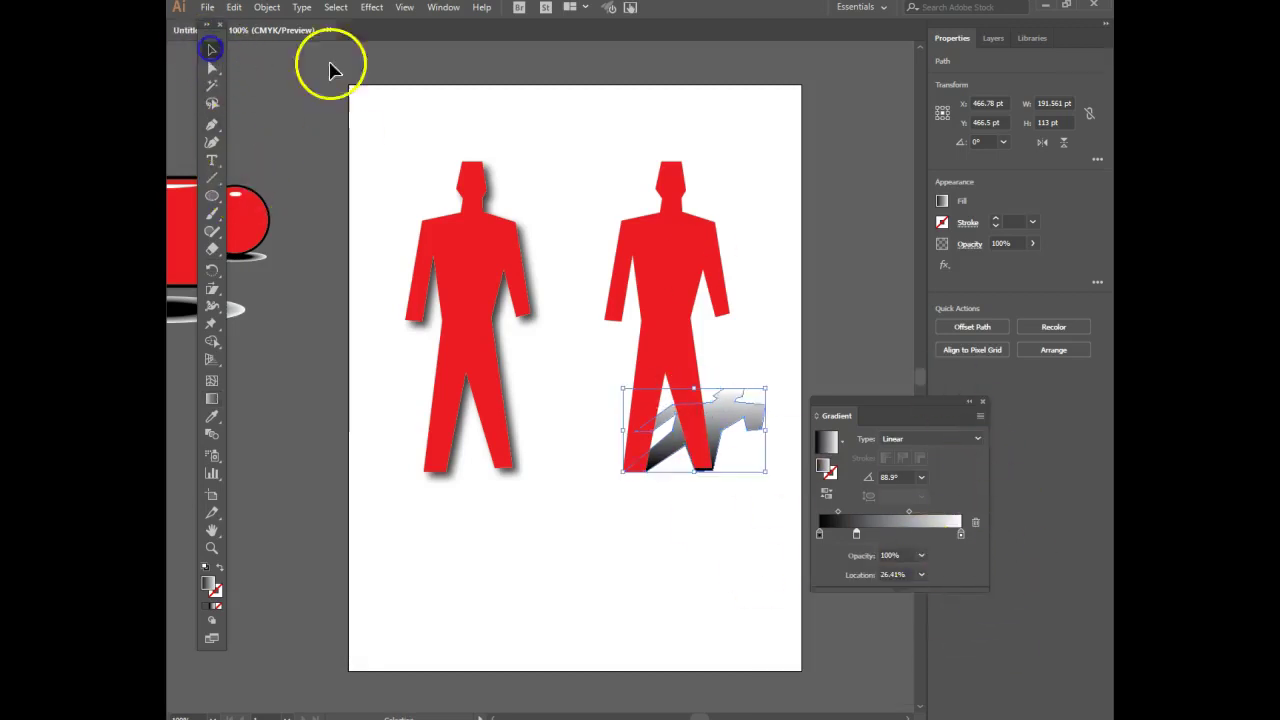
pyautogui.click(410, 76)
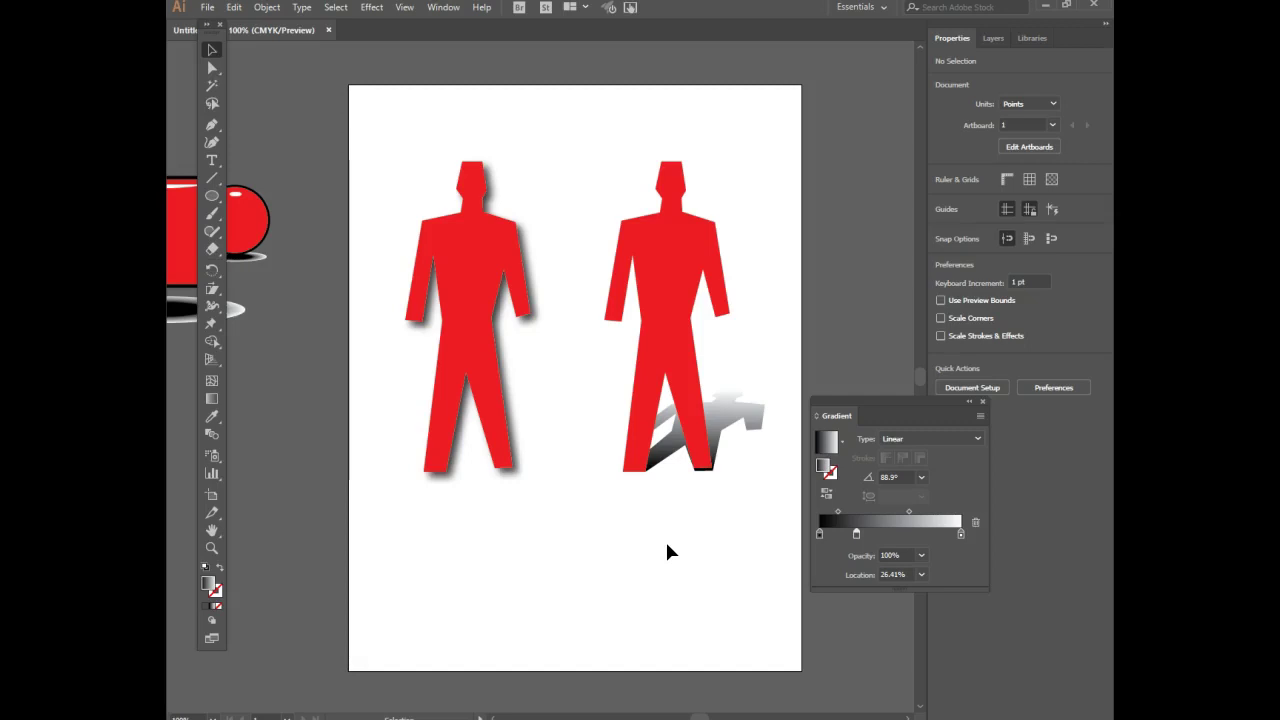
# - Scroll the Canvas assignment page down to the Depth Practice box
pyautogui.moveTo(649, 691); pyautogui.dragTo(686, 666)
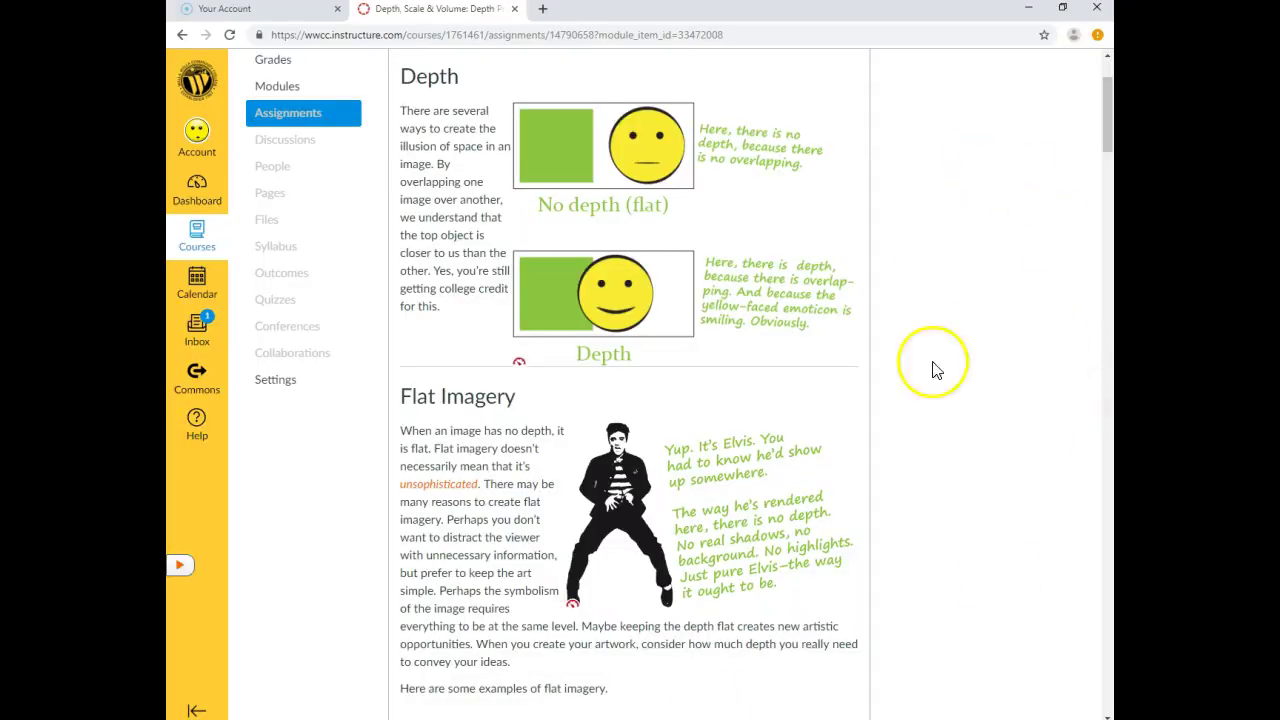
pyautogui.scroll(-6, 937, 406)
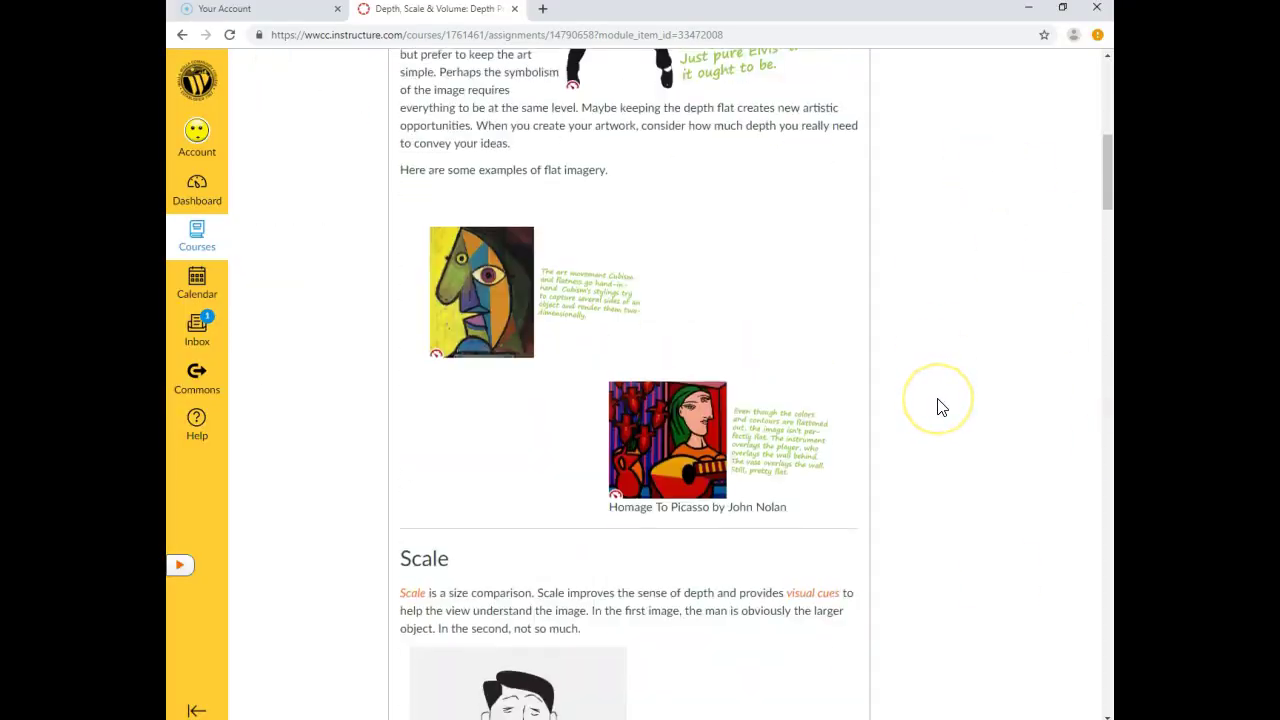
pyautogui.scroll(-11, 937, 406)
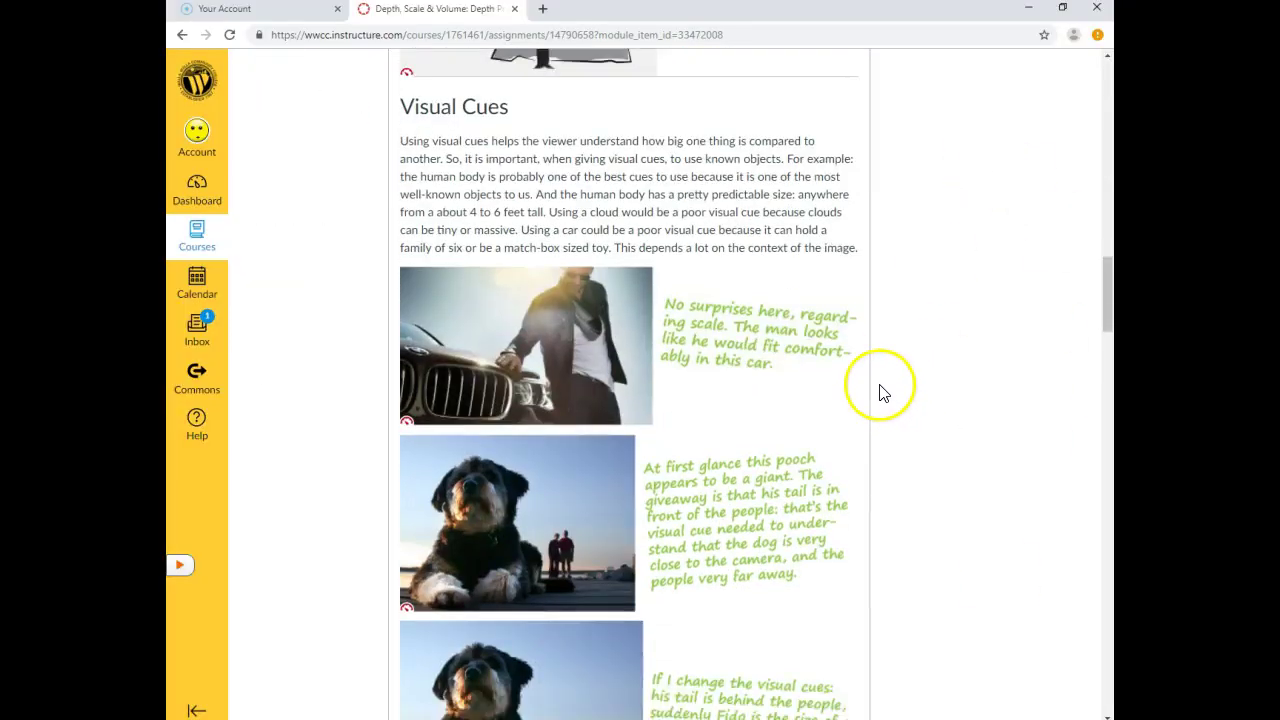
pyautogui.scroll(-8, 880, 392)
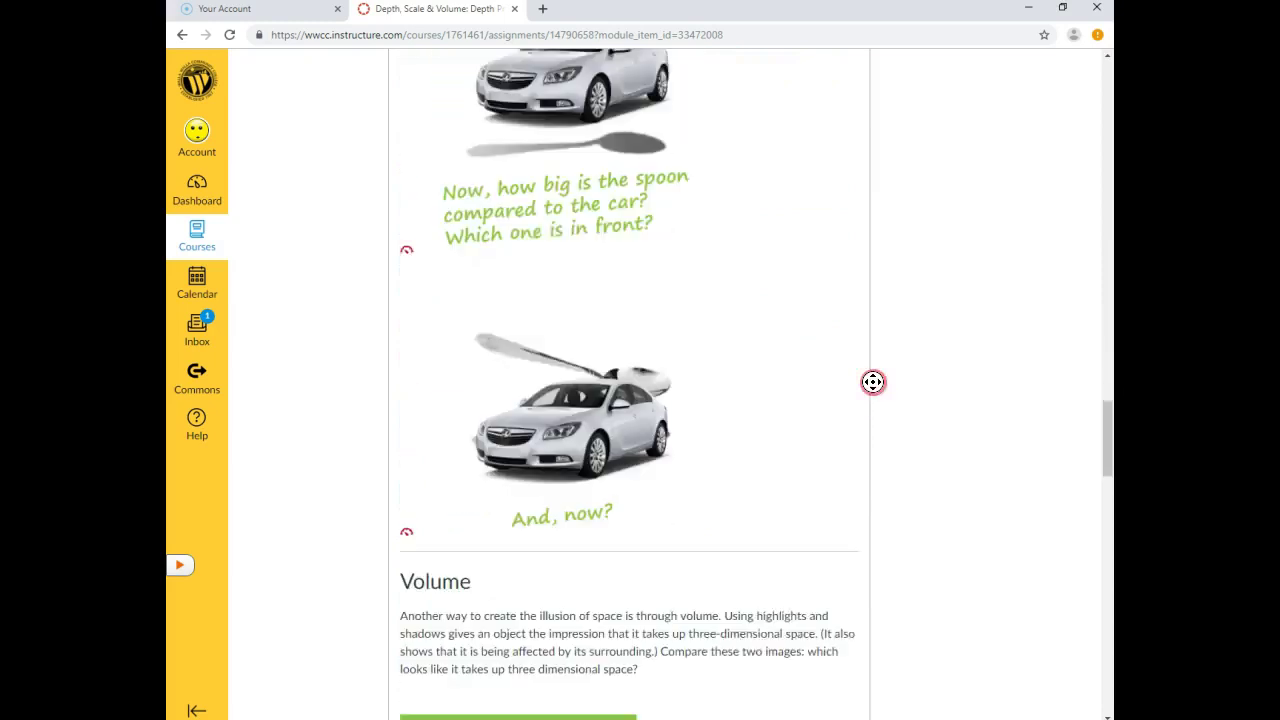
pyautogui.scroll(-13, 873, 382)
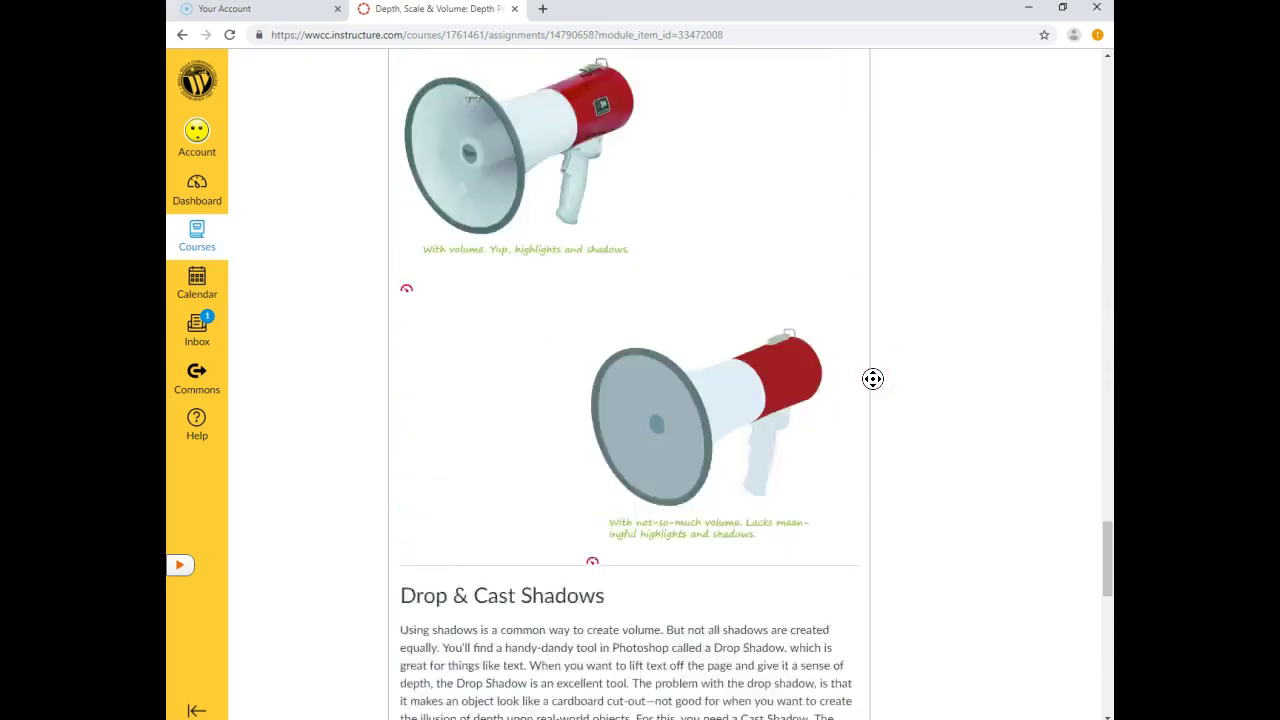
pyautogui.scroll(-12, 873, 379)
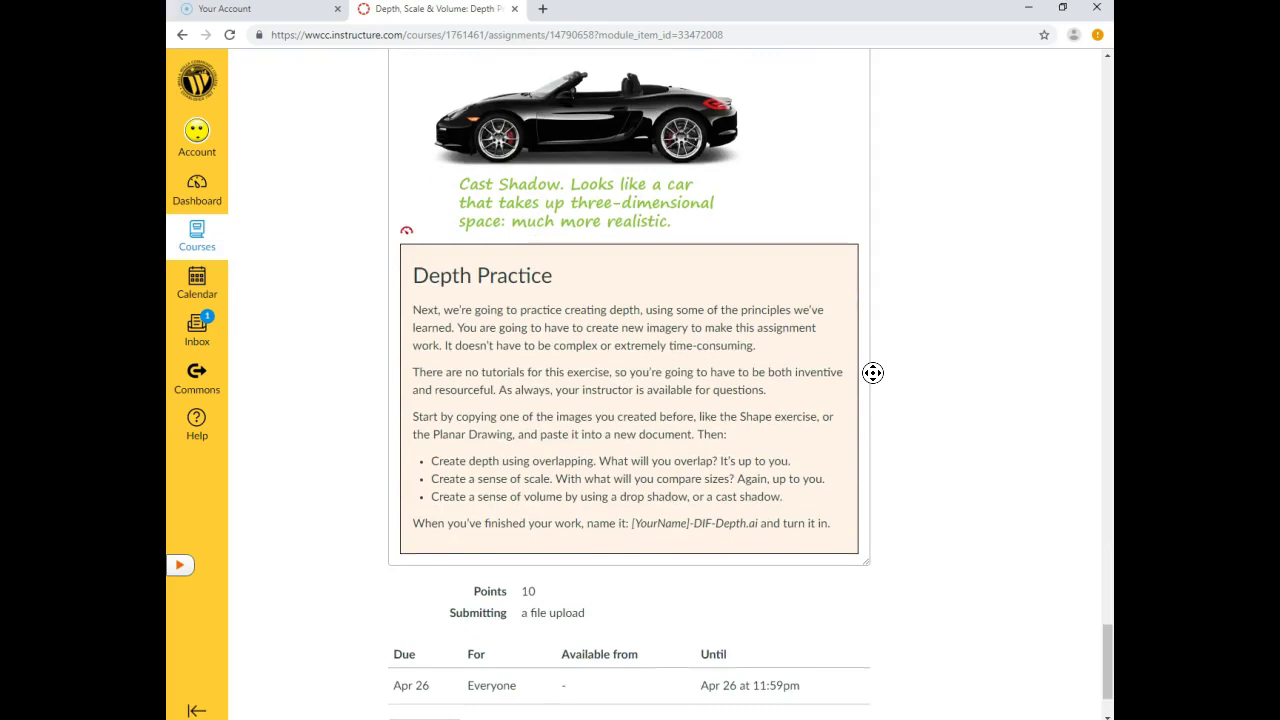
pyautogui.click(771, 406)
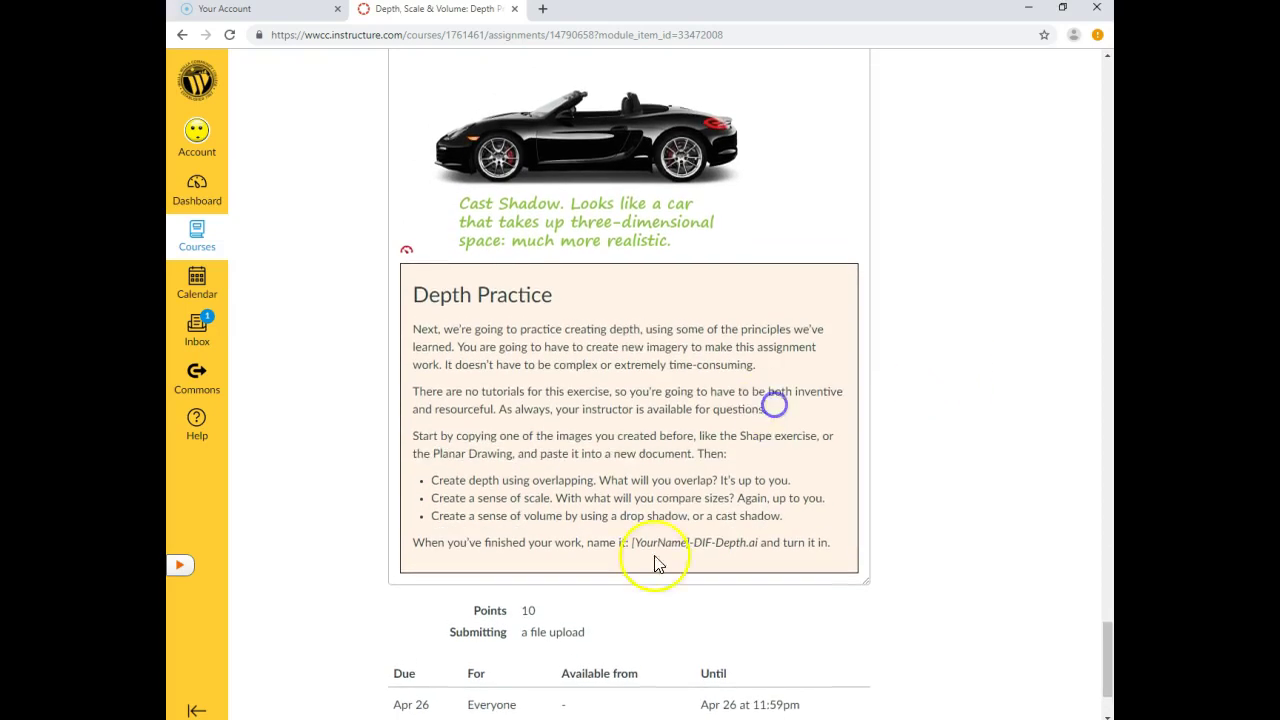
pyautogui.scroll(-1, 730, 422)
pyautogui.scroll(-1, 730, 422)
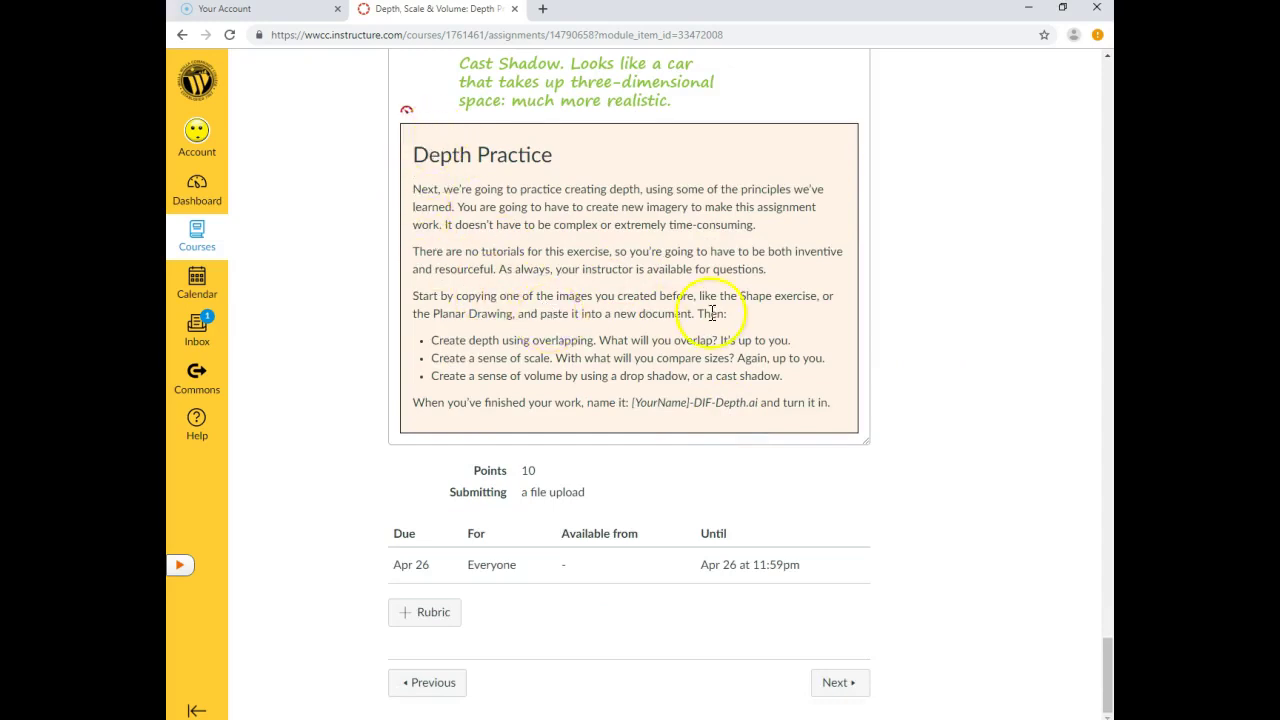
# - Select the first Depth Practice bullet's text and open its context menu
pyautogui.moveTo(431, 341); pyautogui.dragTo(795, 343)
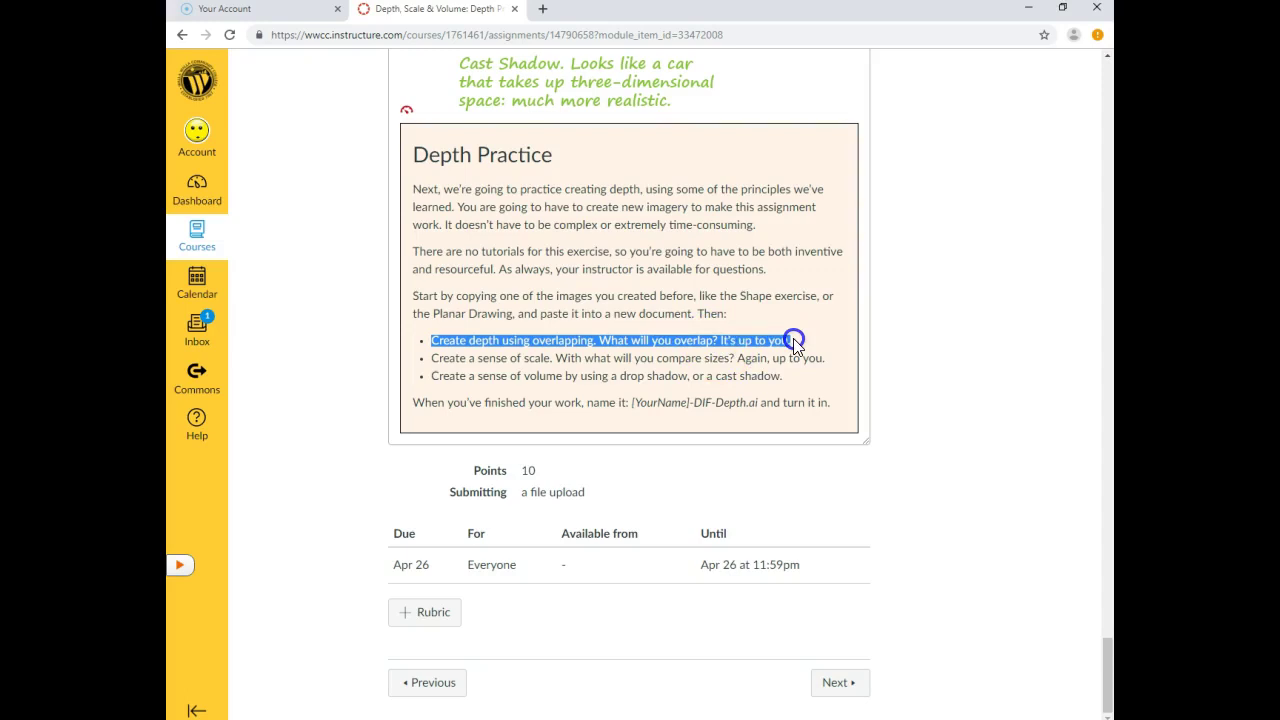
pyautogui.moveTo(795, 343); pyautogui.dragTo(797, 346)
pyautogui.rightClick(810, 342)
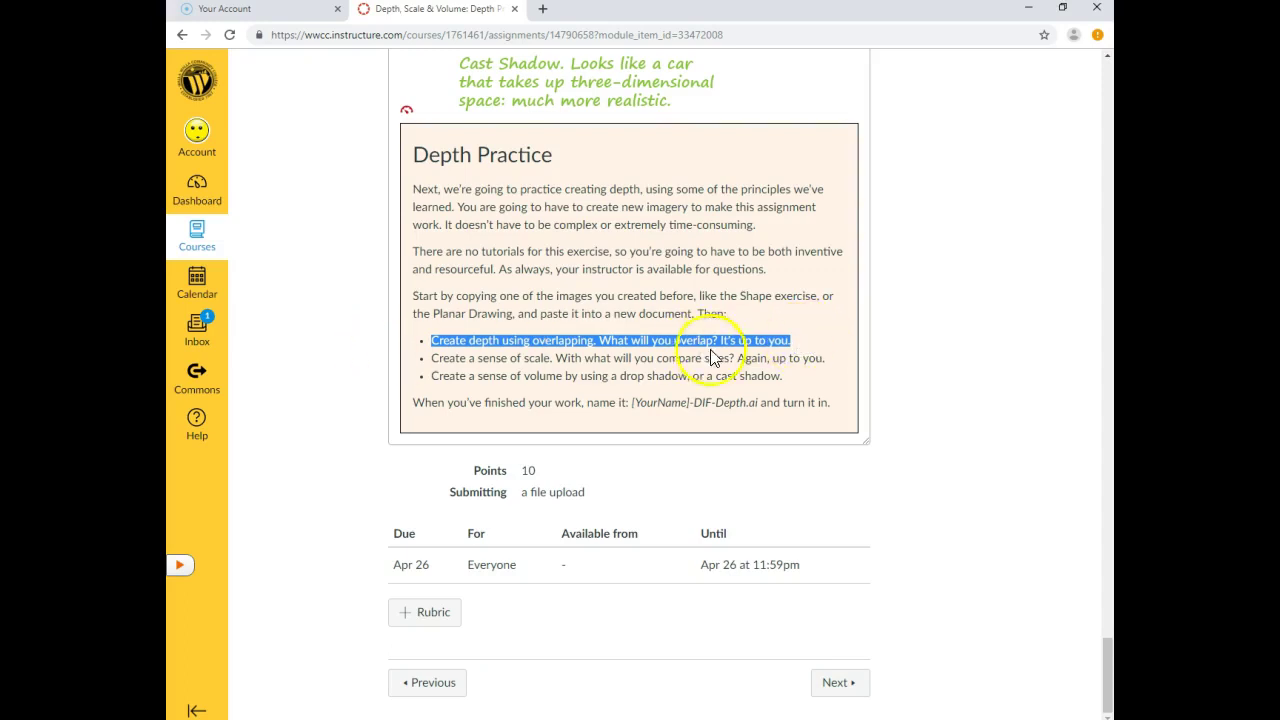